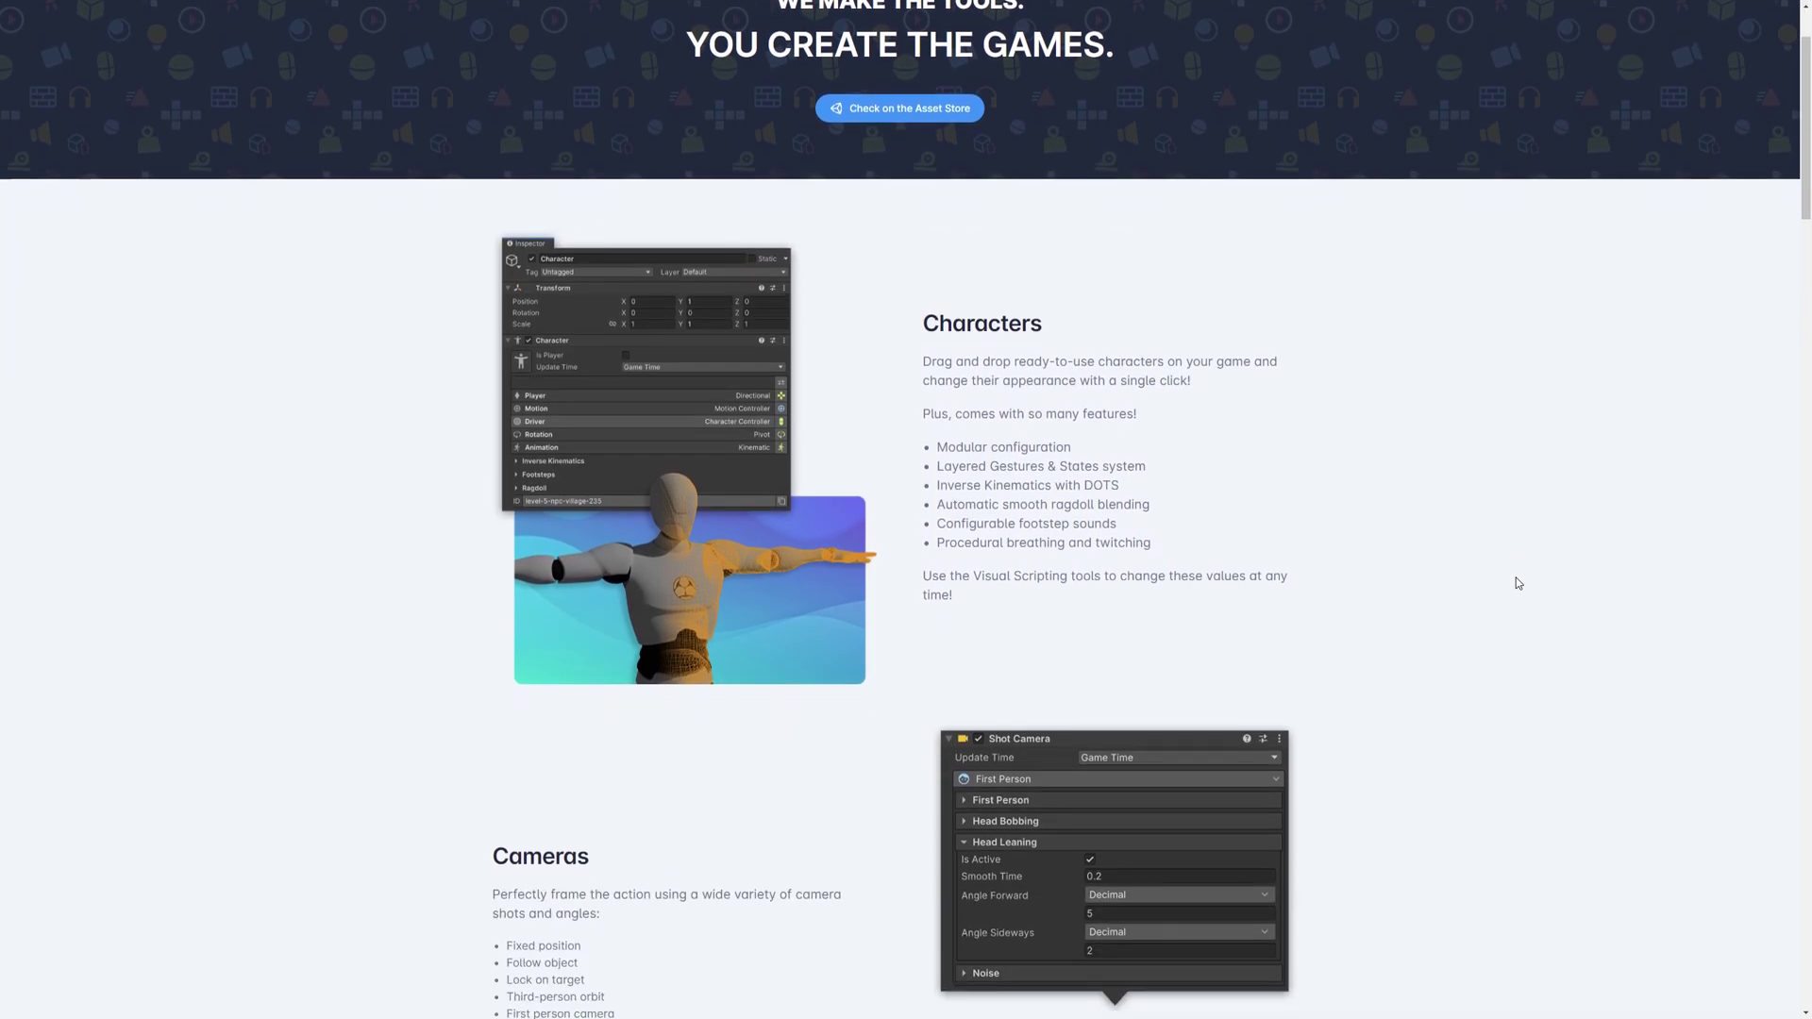
scroll(1516, 582, "down", 3)
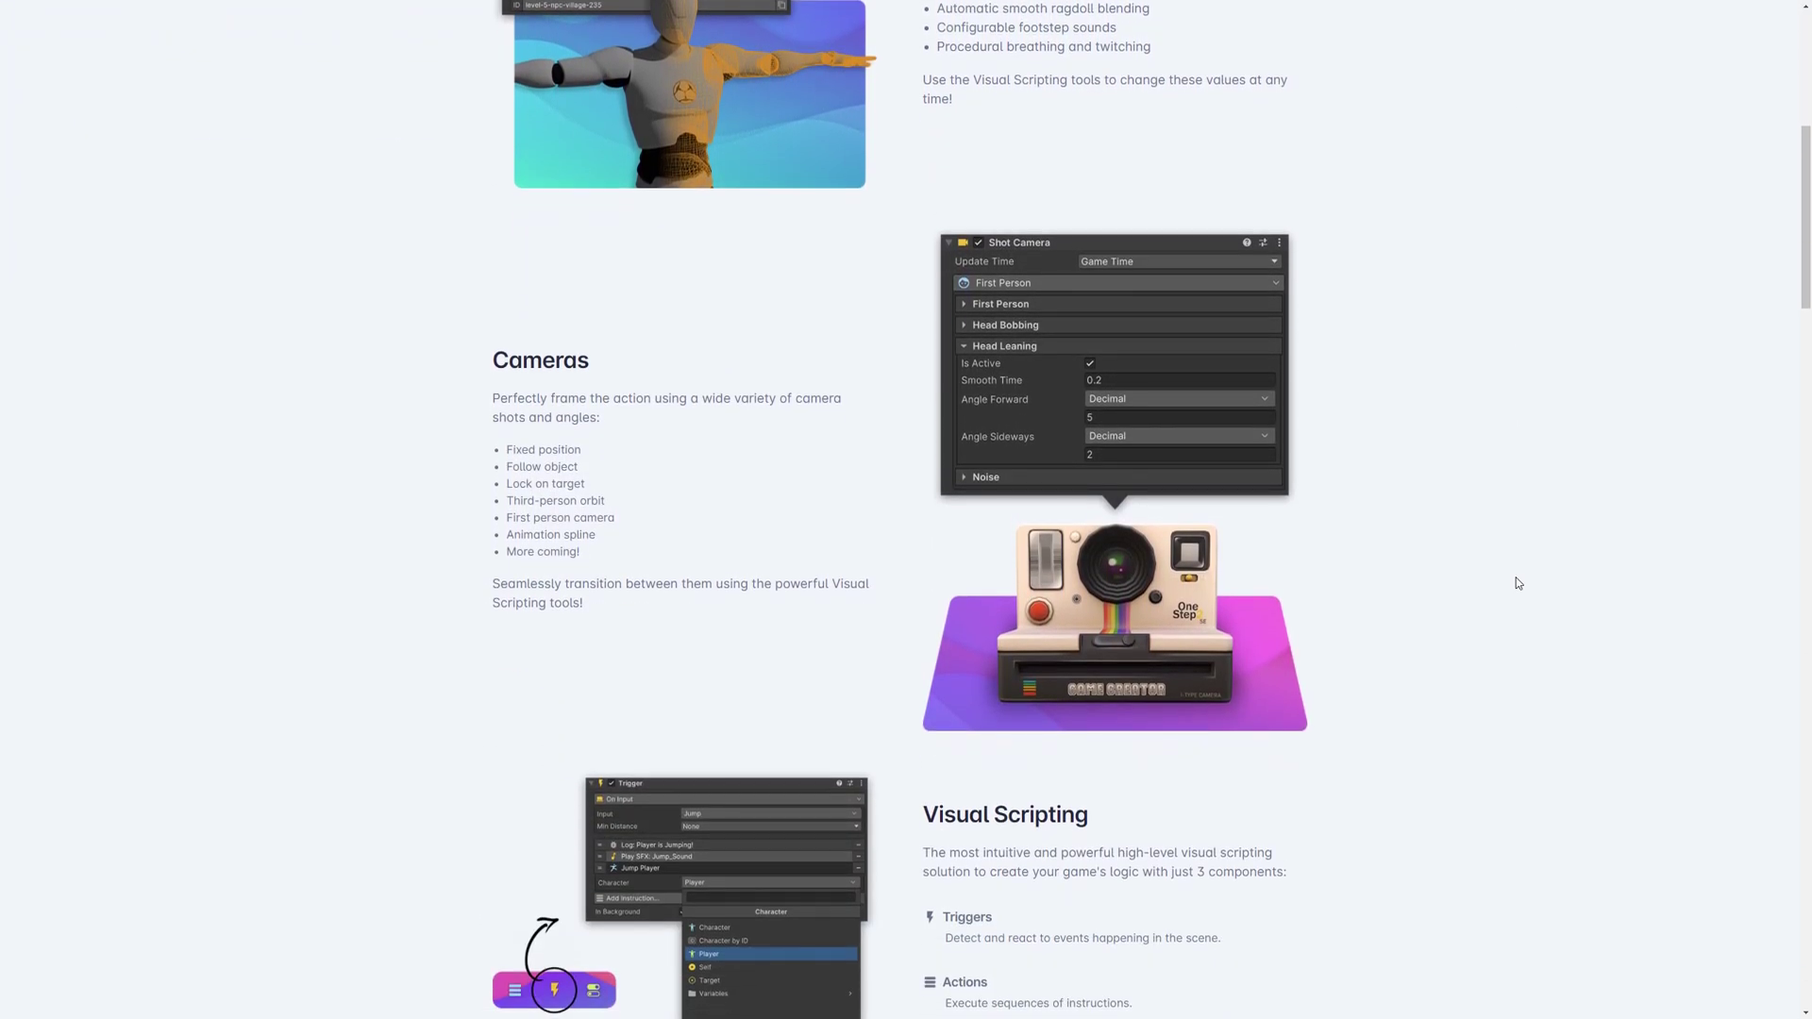
Scroll through the gamecreator.io product overview and go to the Downloads page
scroll(1516, 583, "up", 5)
scroll(1516, 580, "up", 2)
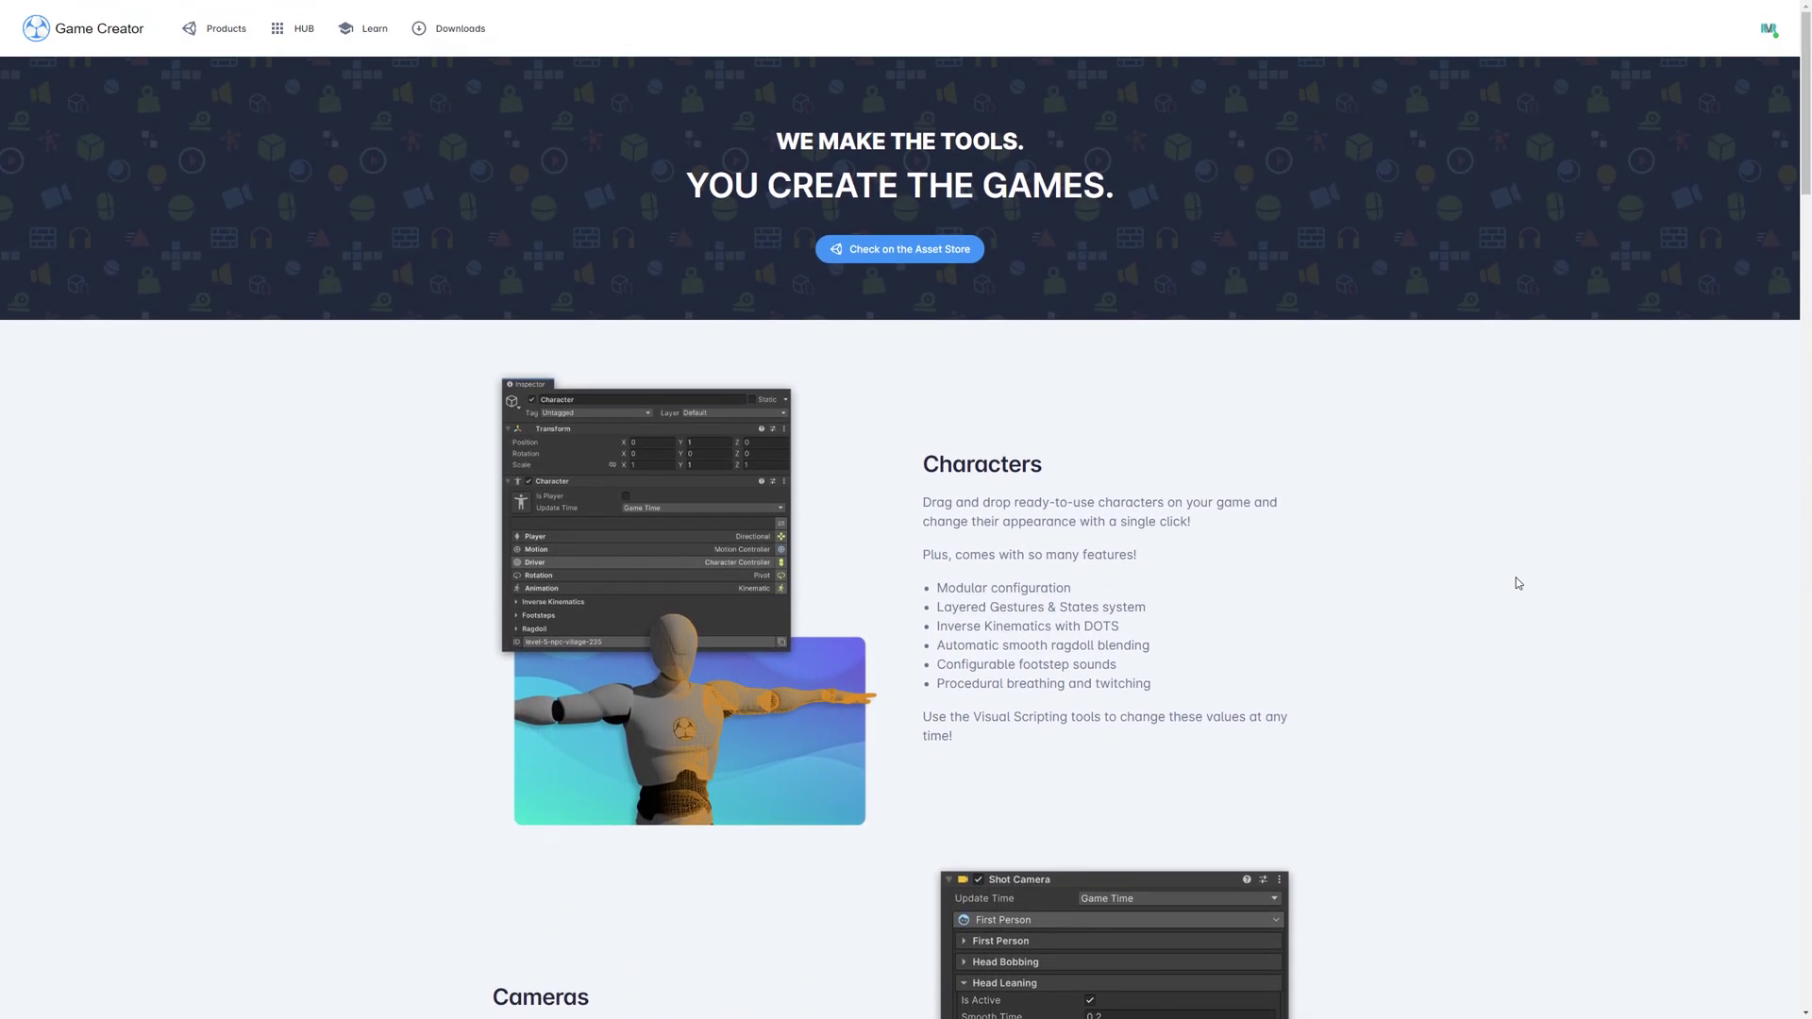
left_click(460, 30)
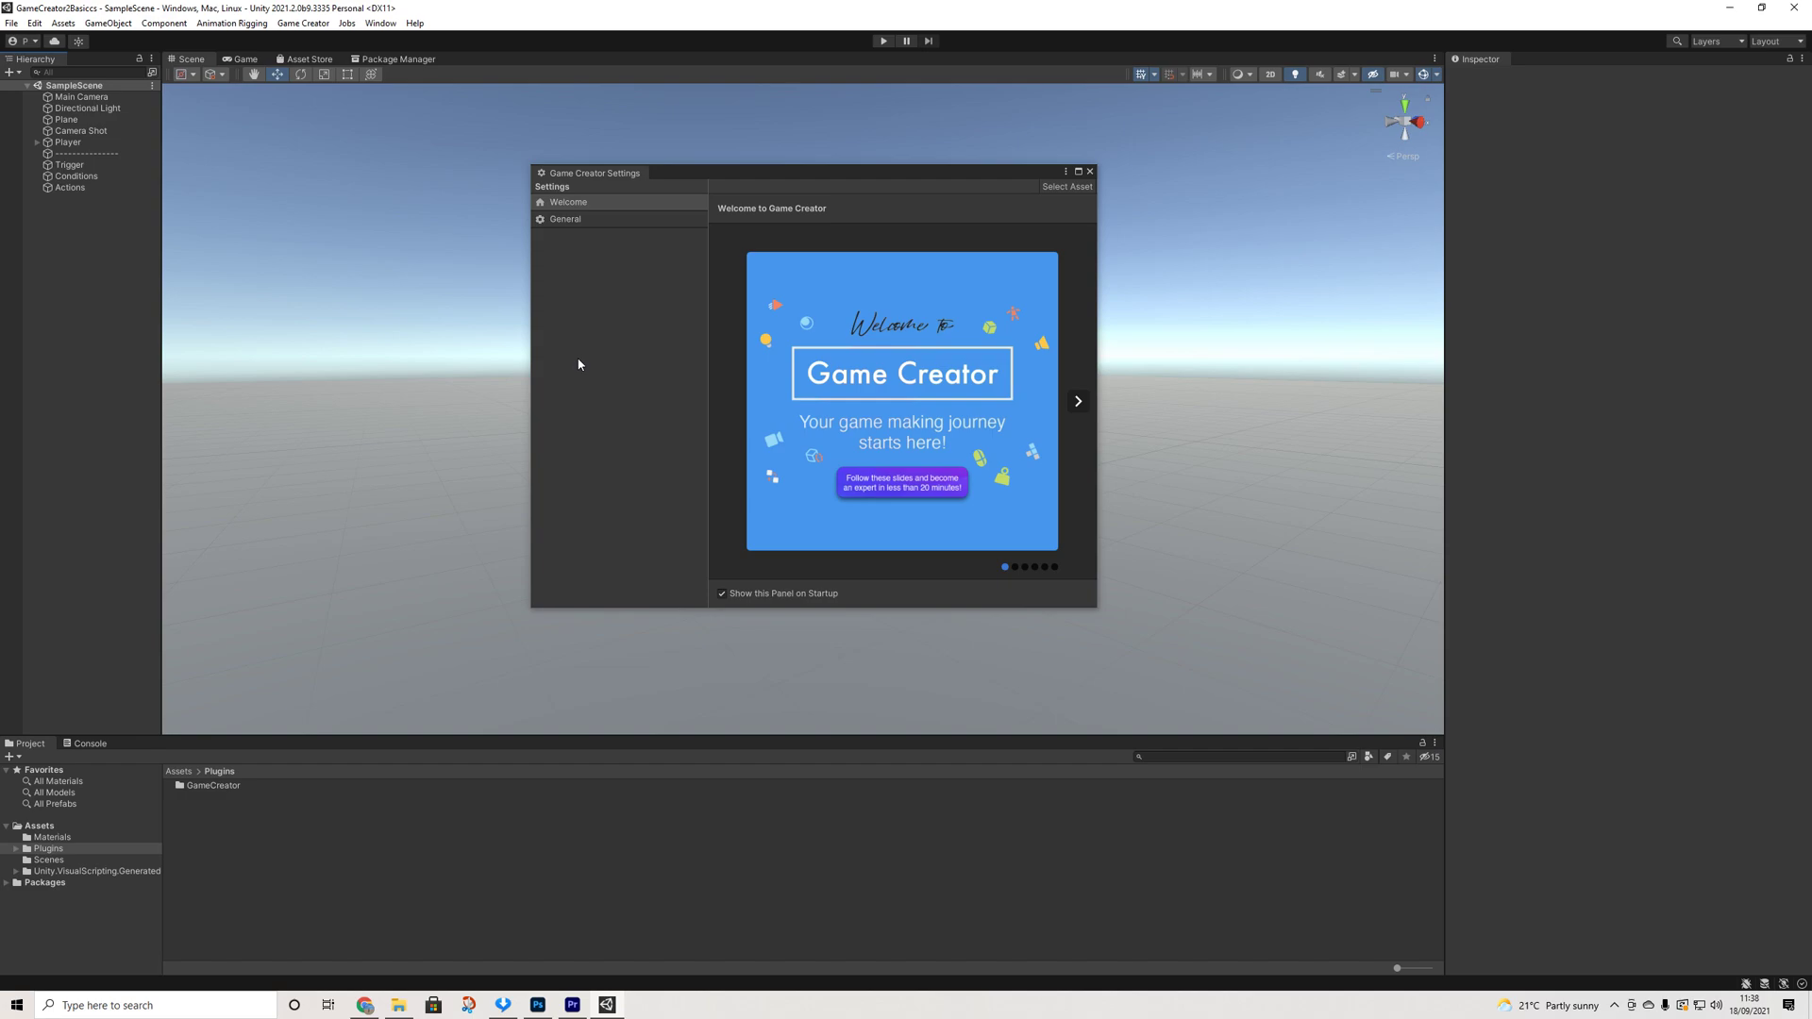
Close the Game Creator welcome window and show Game Creator 2's details in My Assets
left_click(399, 60)
left_click(1090, 171)
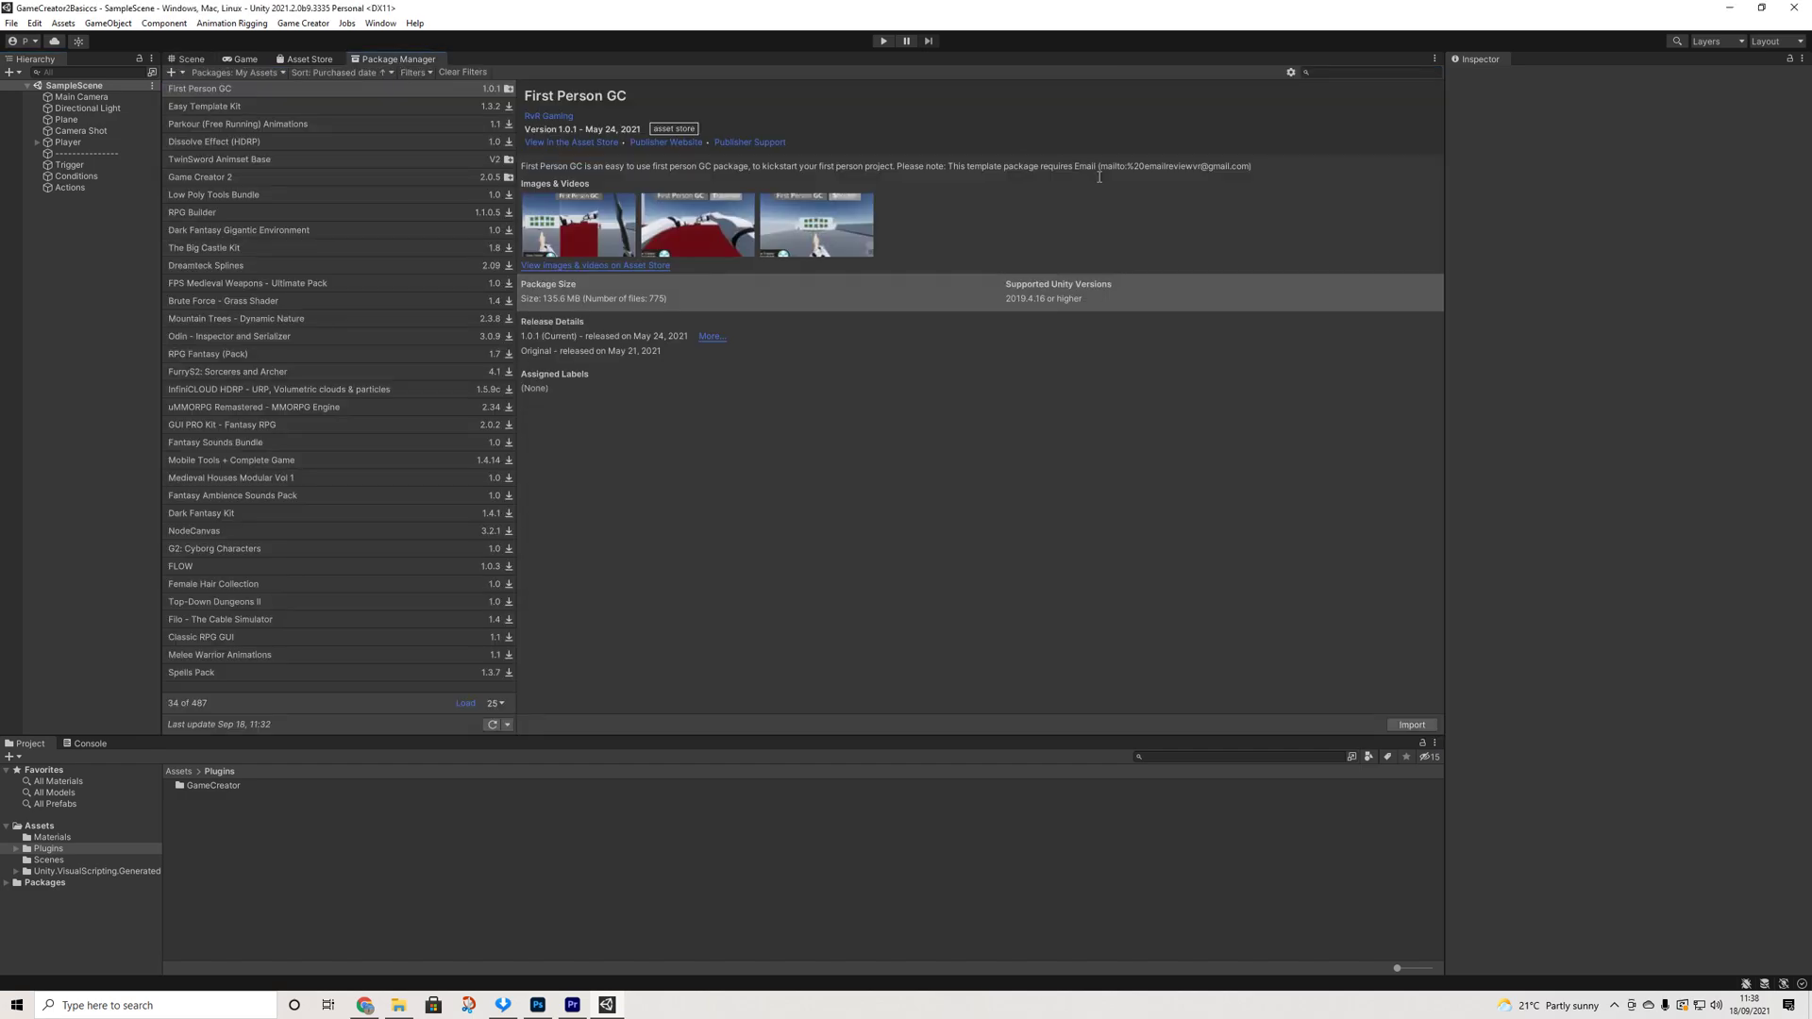
left_click(200, 177)
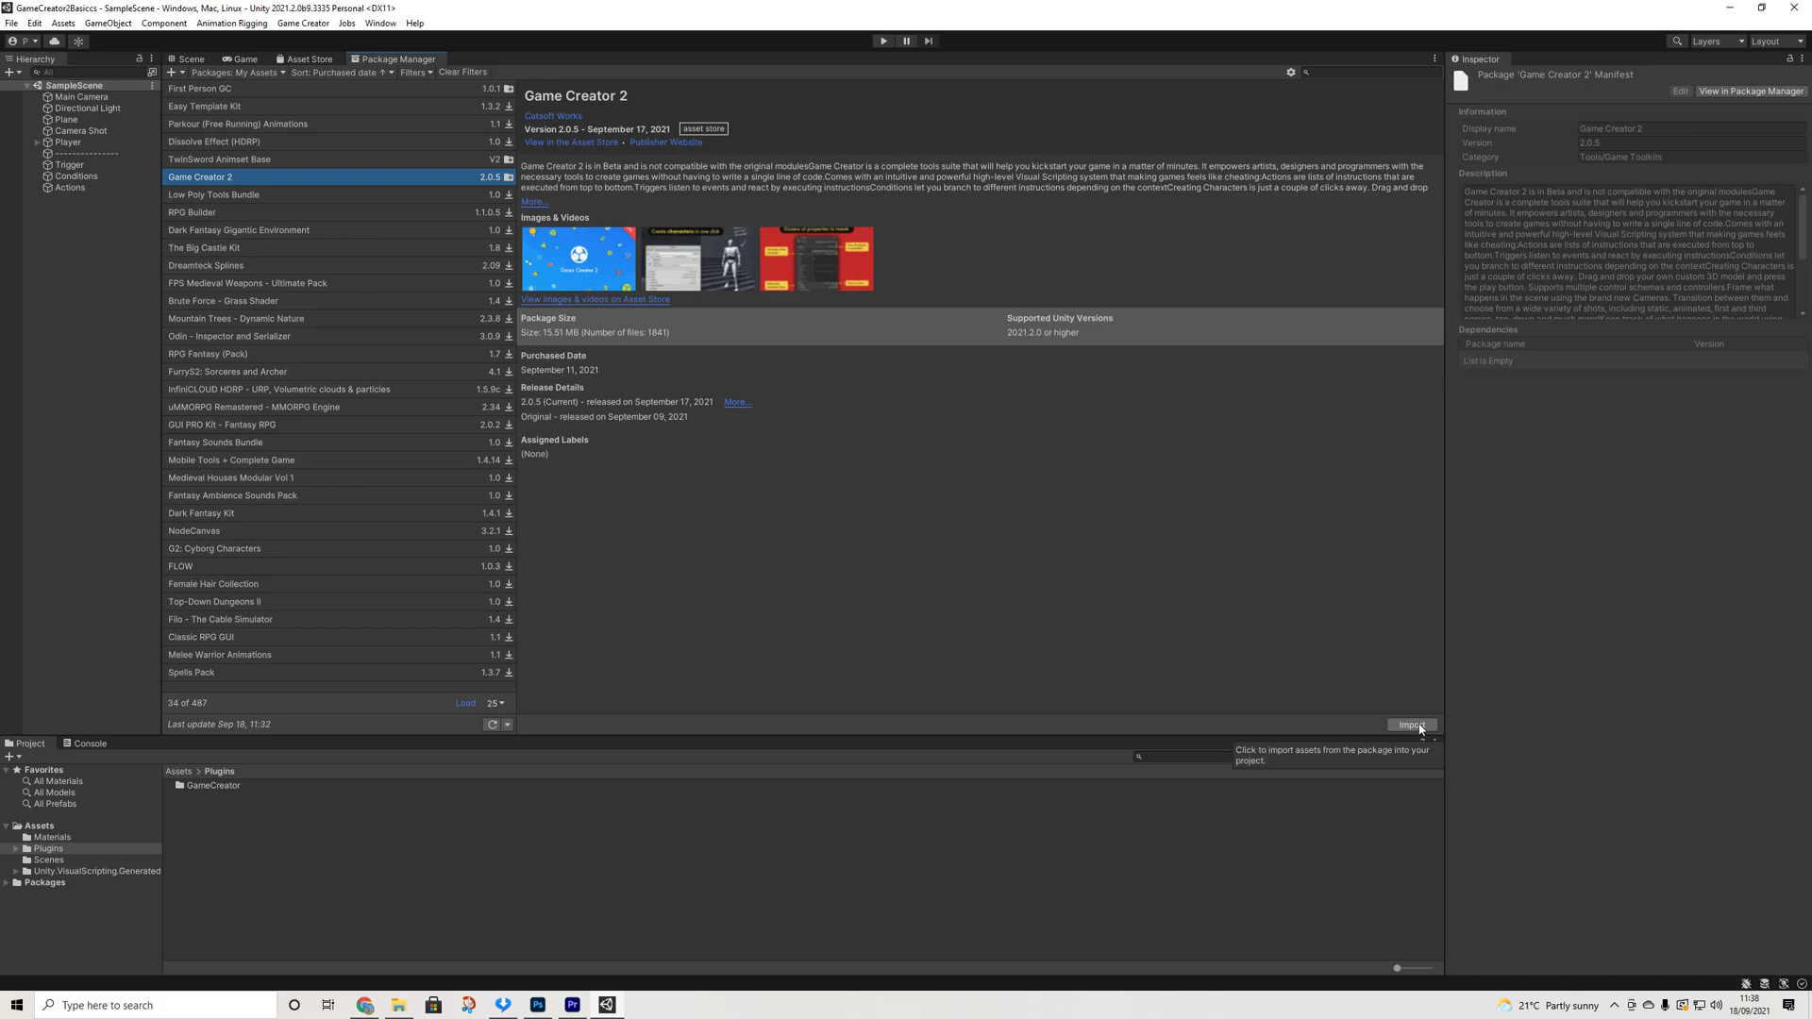
Check the Game Creator downloads page in the browser, then come back to Unity
left_click(364, 1005)
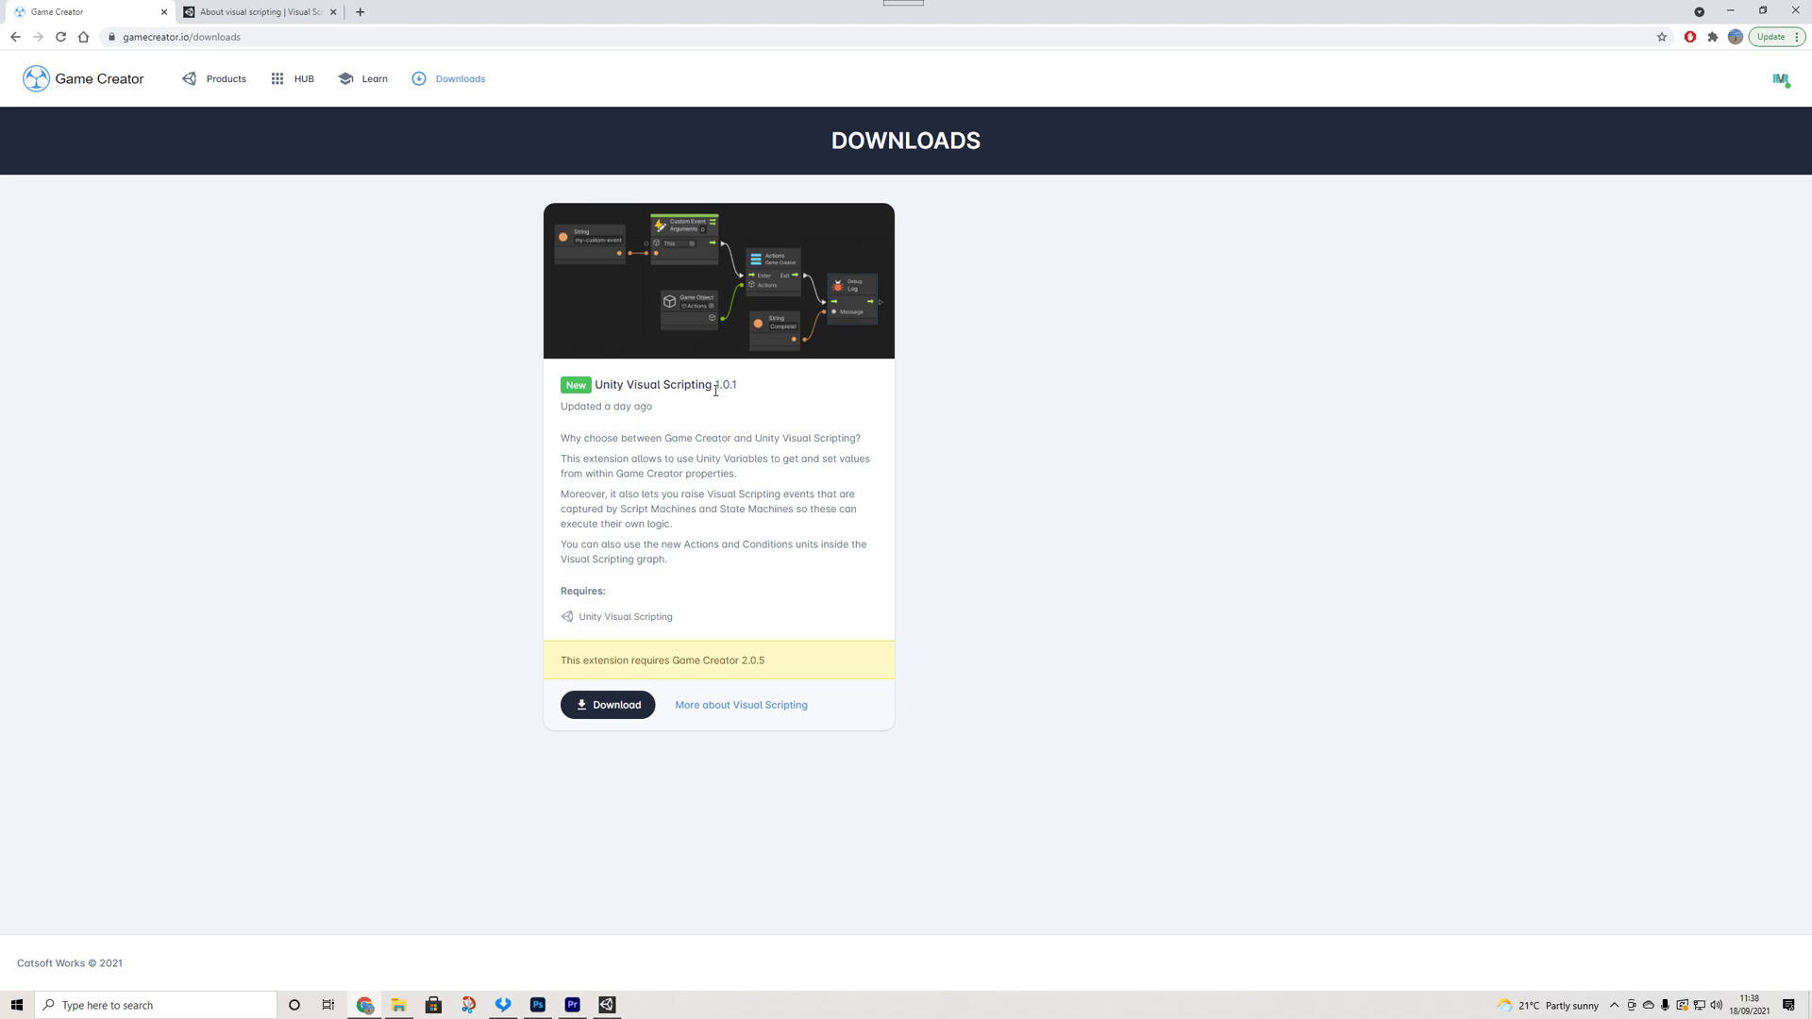
mouse_move(612, 1007)
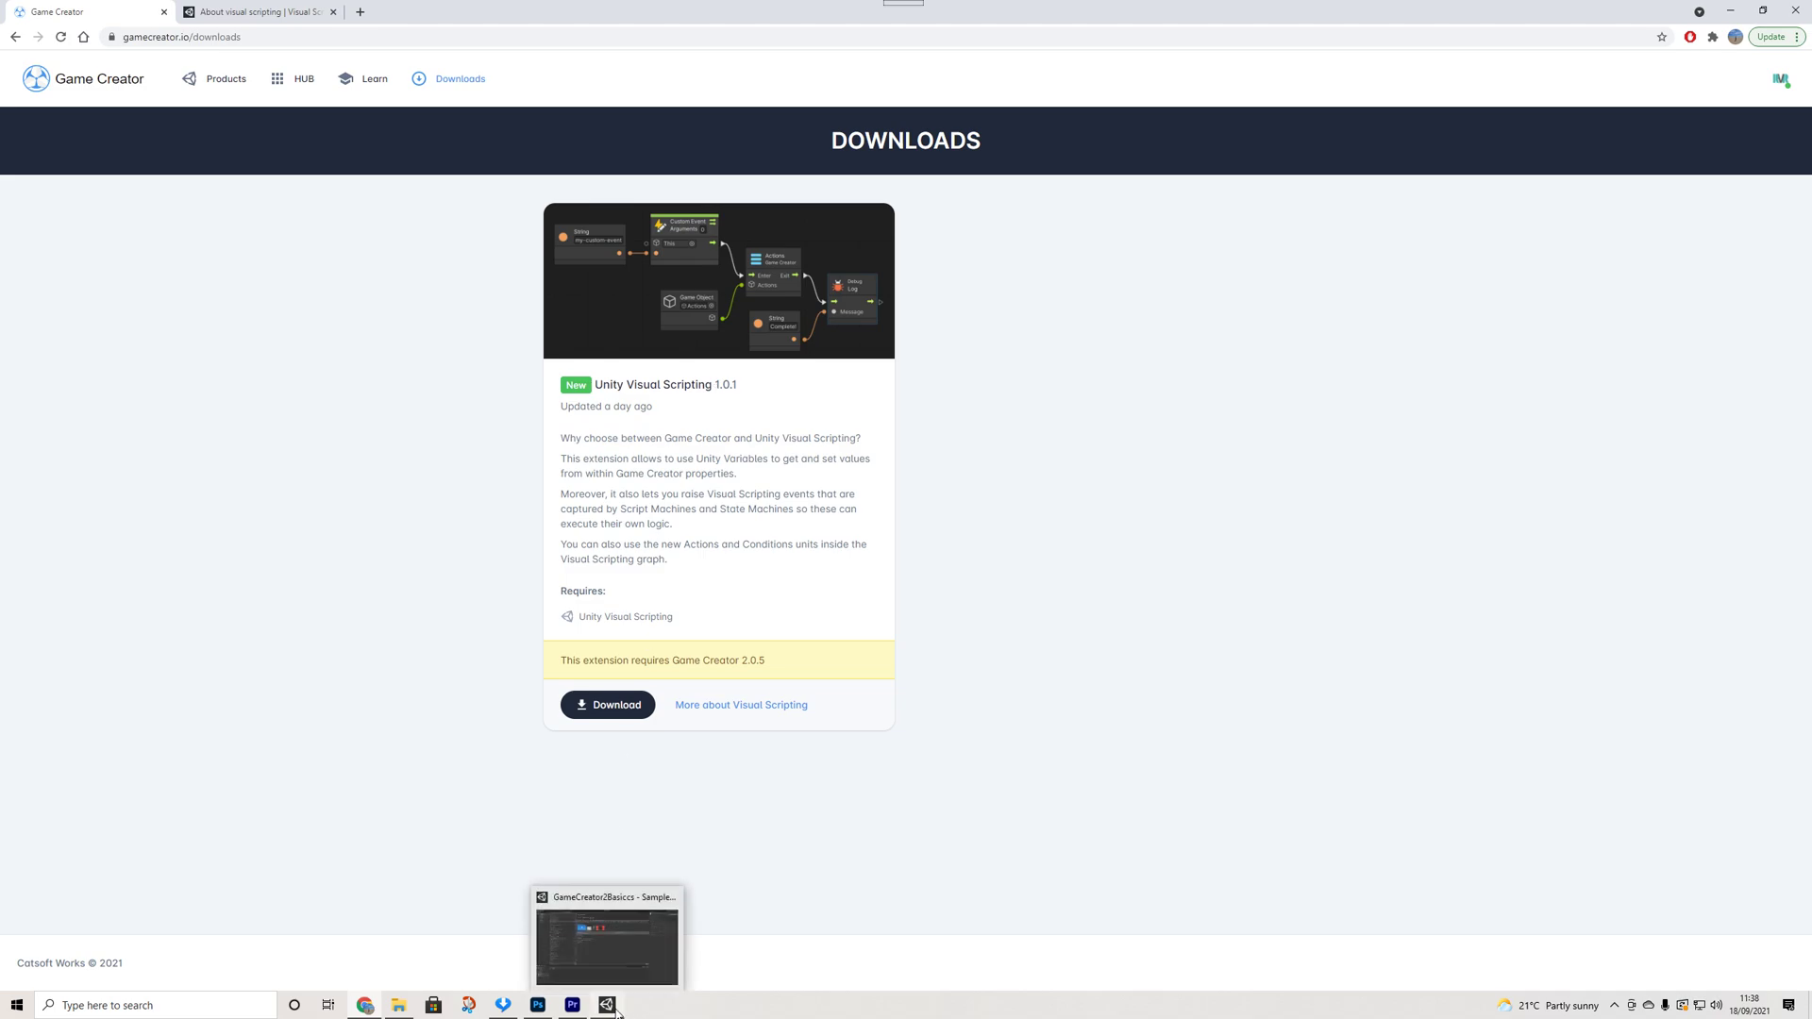
left_click(666, 955)
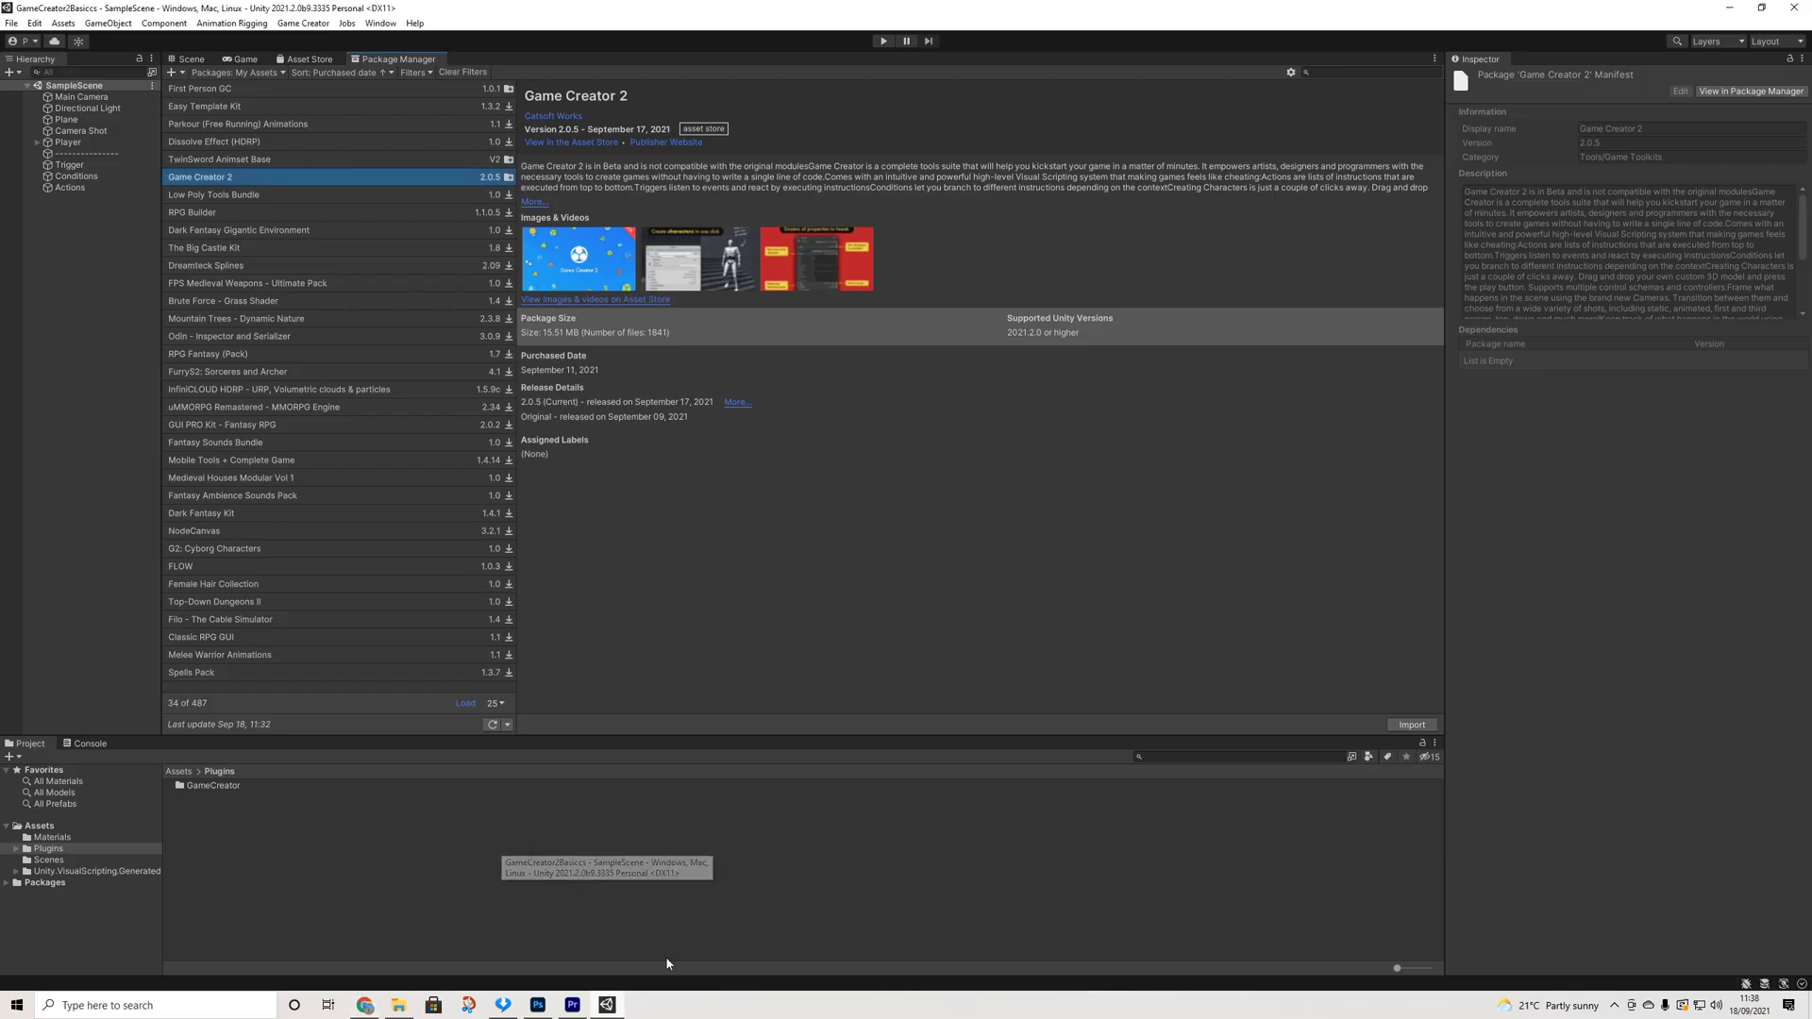
Filter packages to In Project and confirm Visual Scripting 1.7.3 is installed
left_click(274, 76)
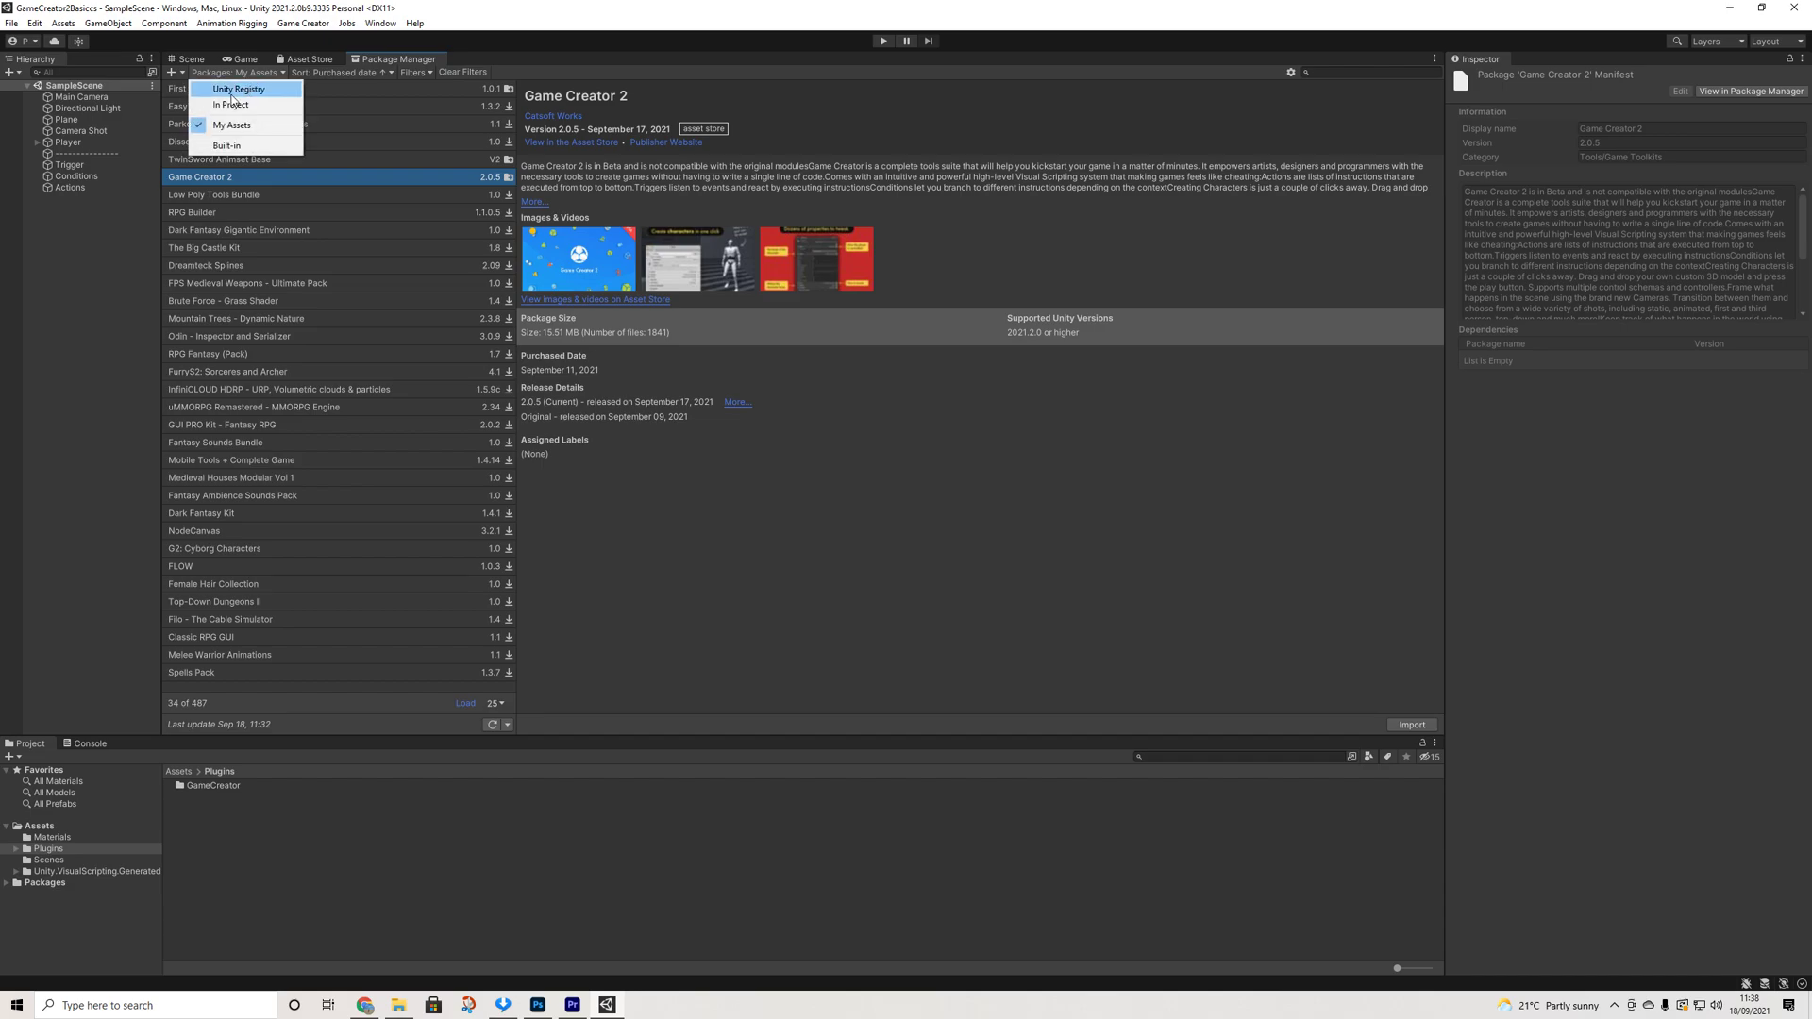
left_click(225, 105)
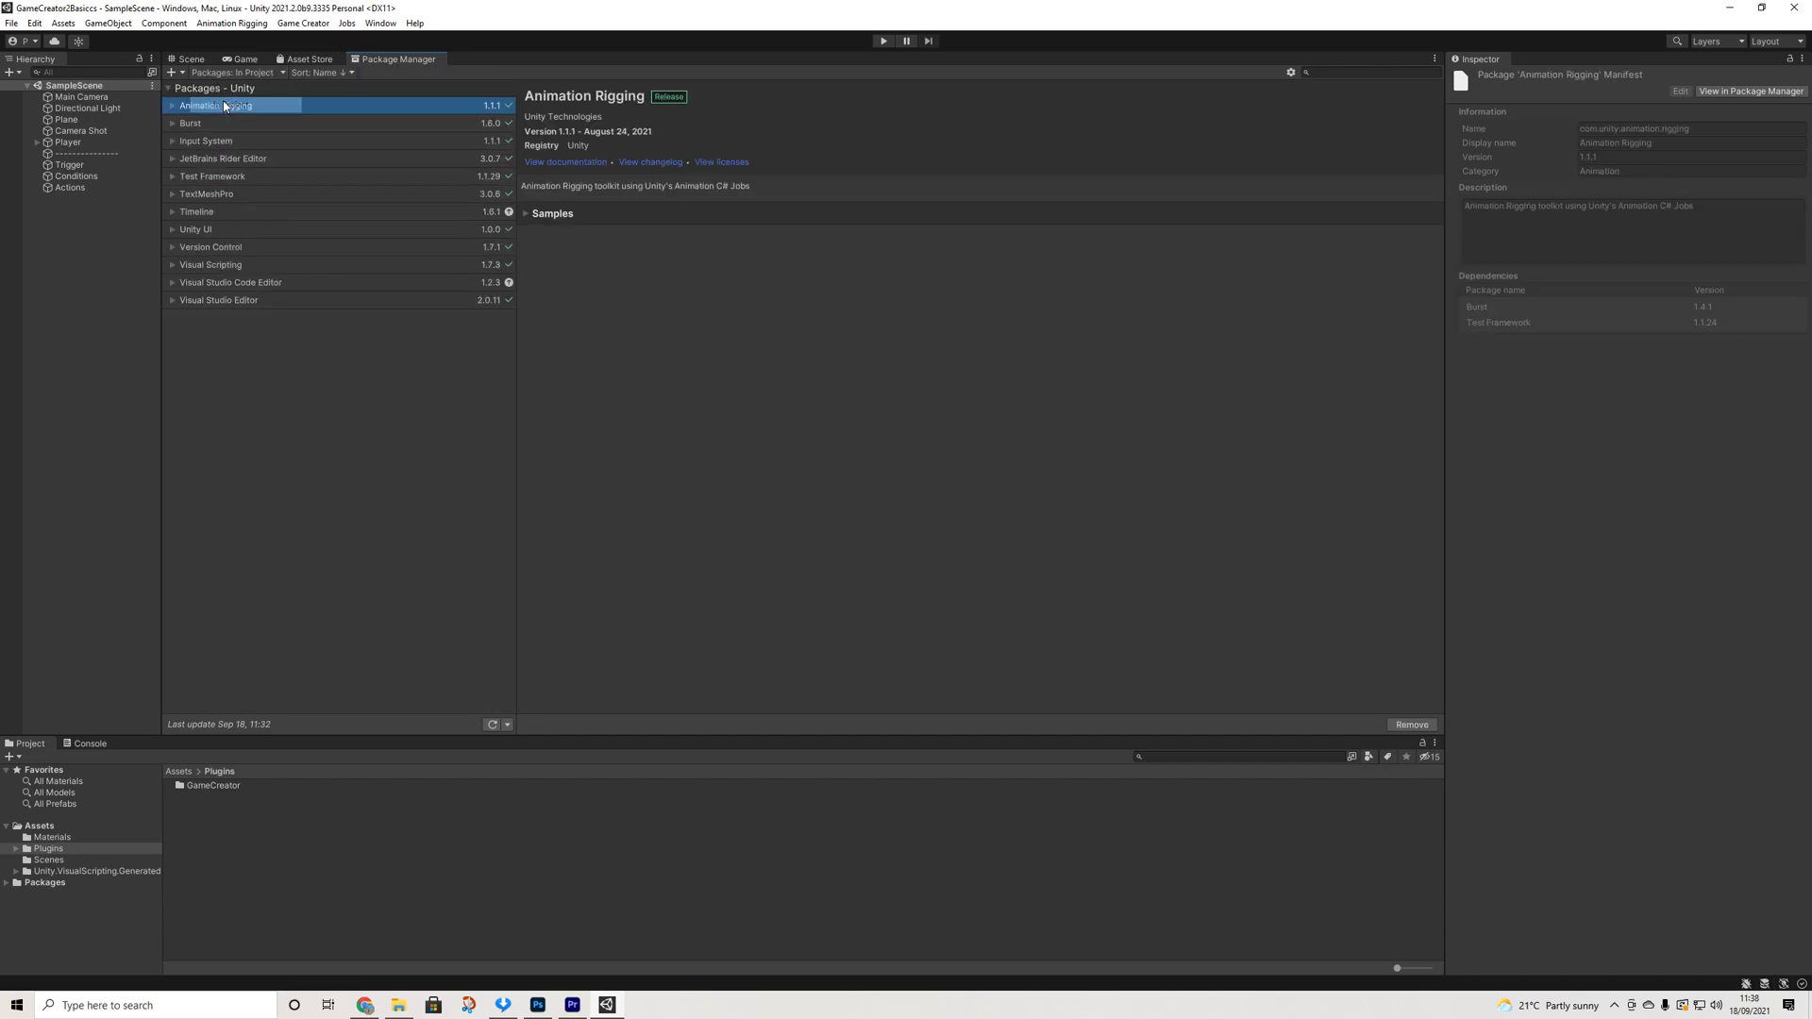
left_click(240, 270)
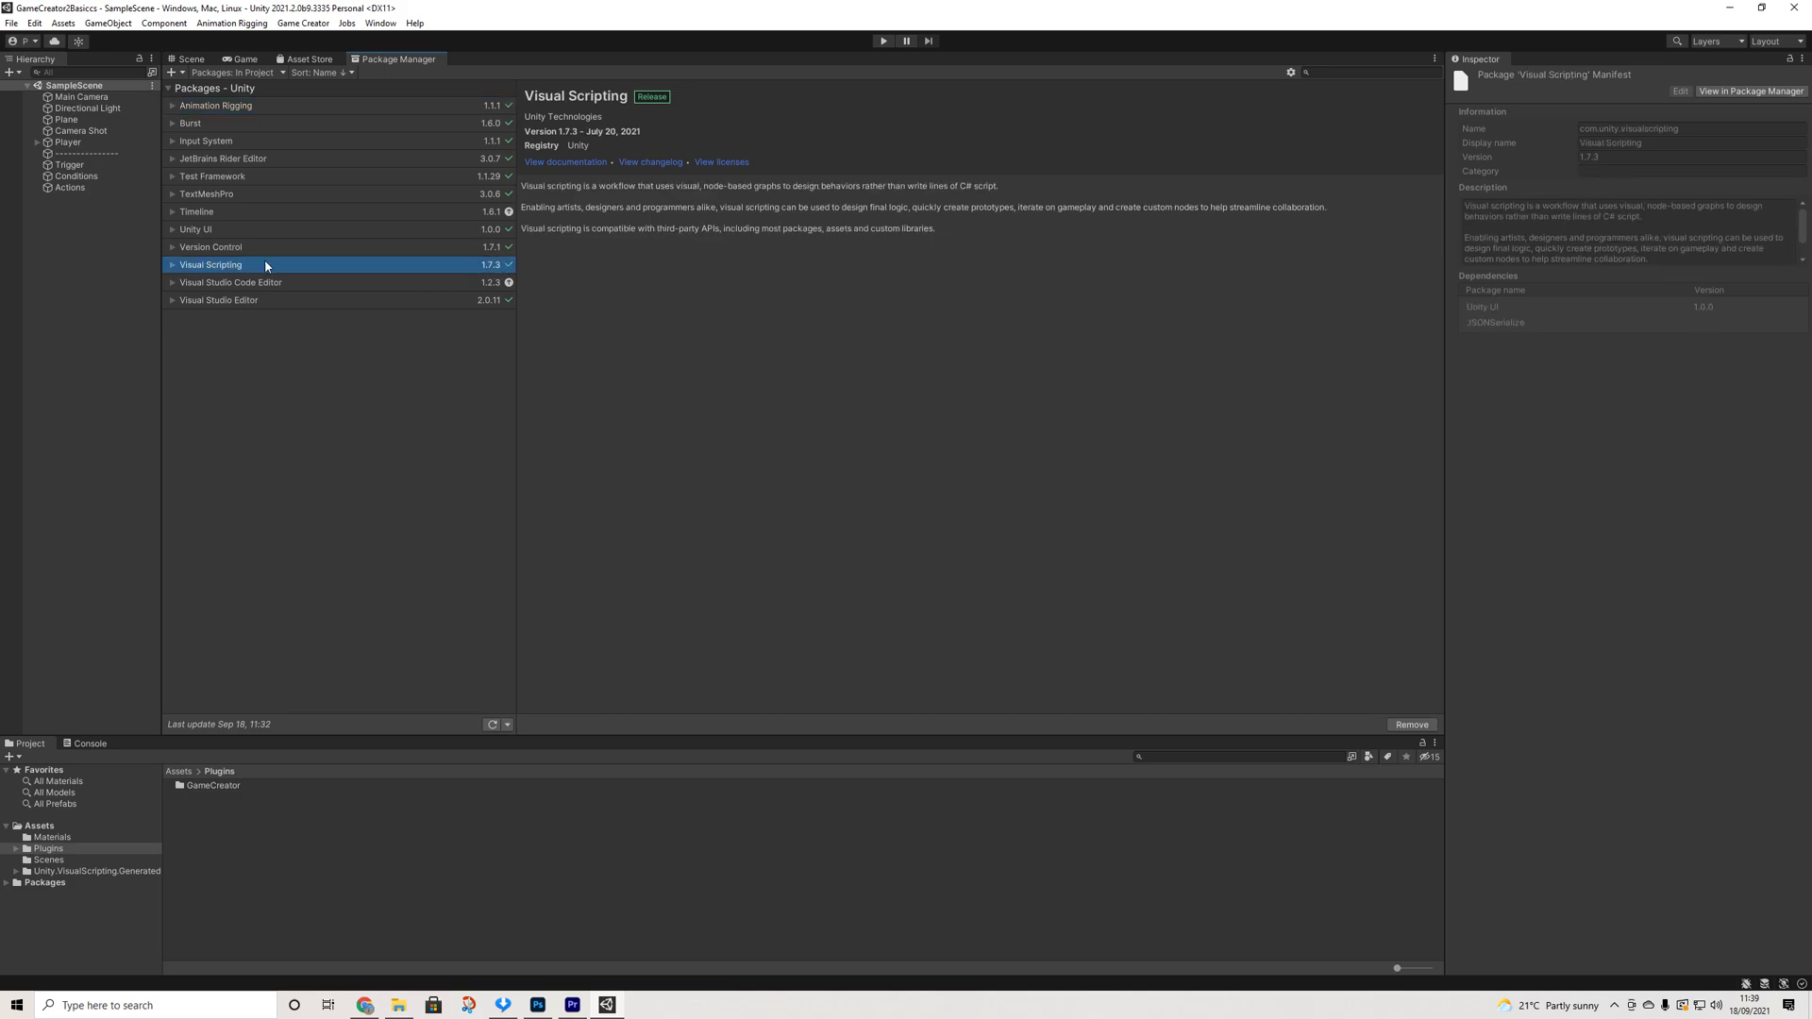
Find Visual Scripting in the Unity Registry list, then bring the Game Creator downloads page forward
left_click(241, 72)
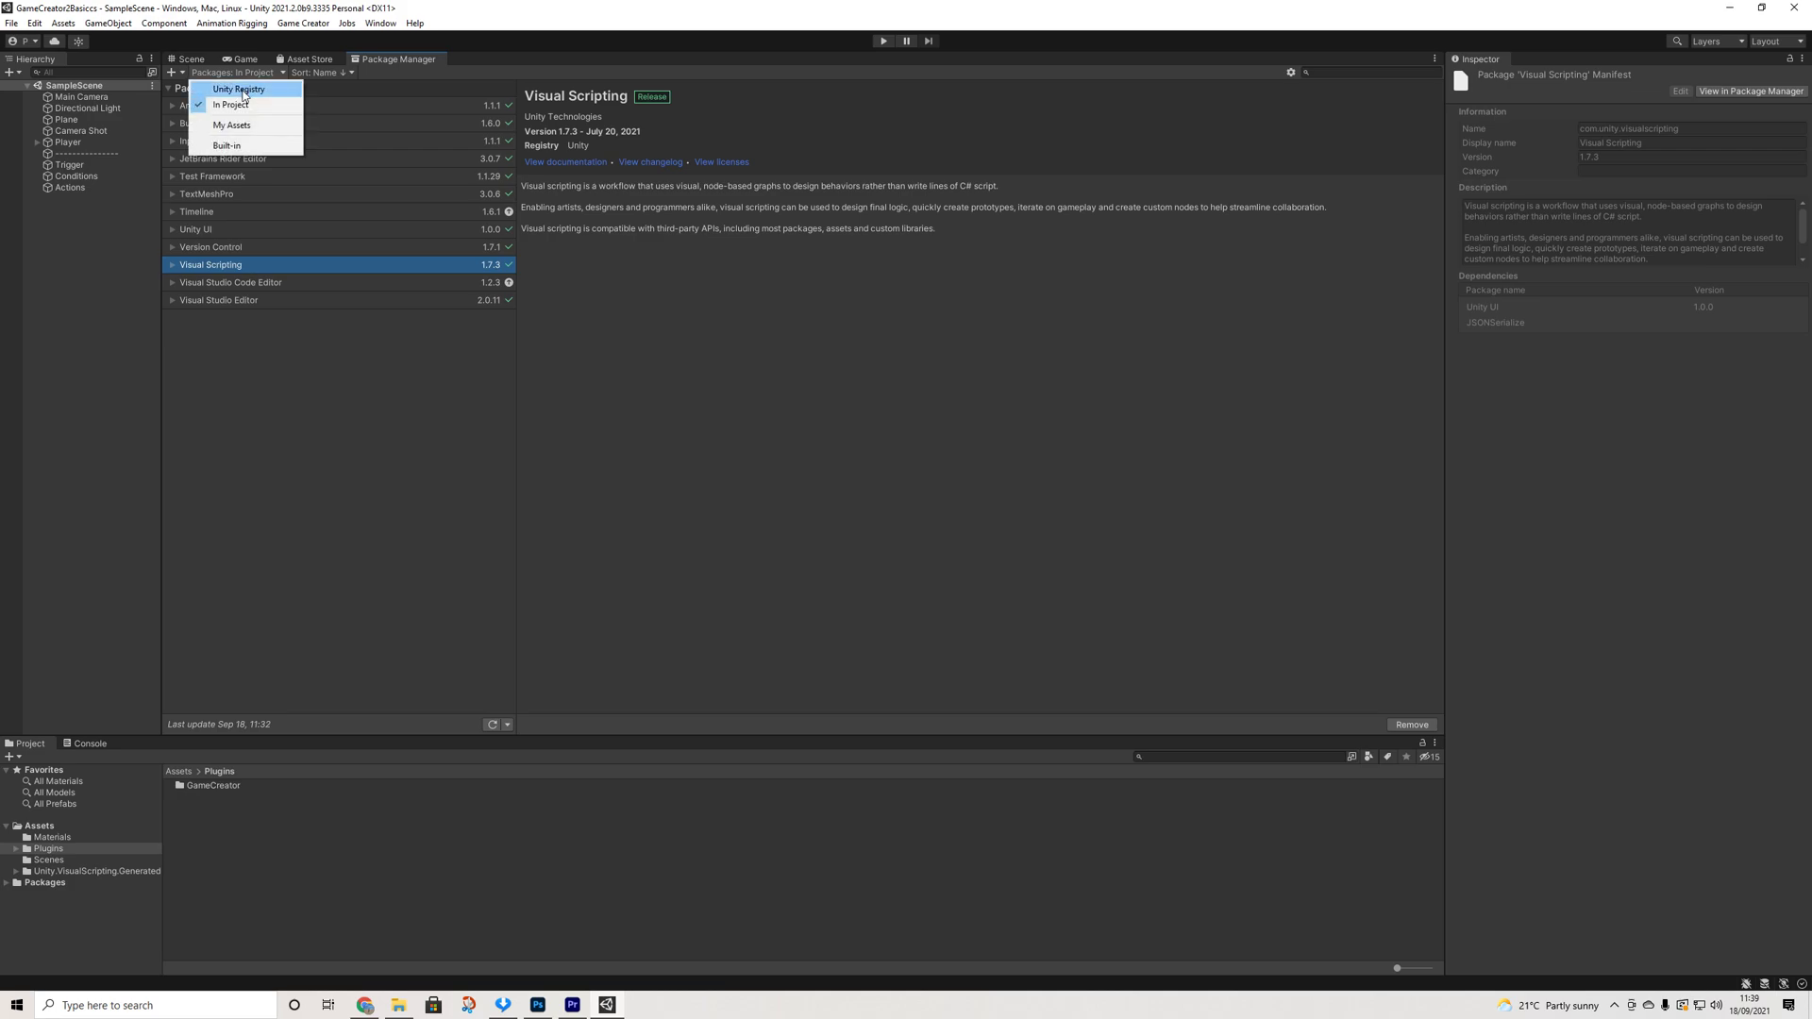
left_click(243, 90)
scroll(275, 538, "down", 5)
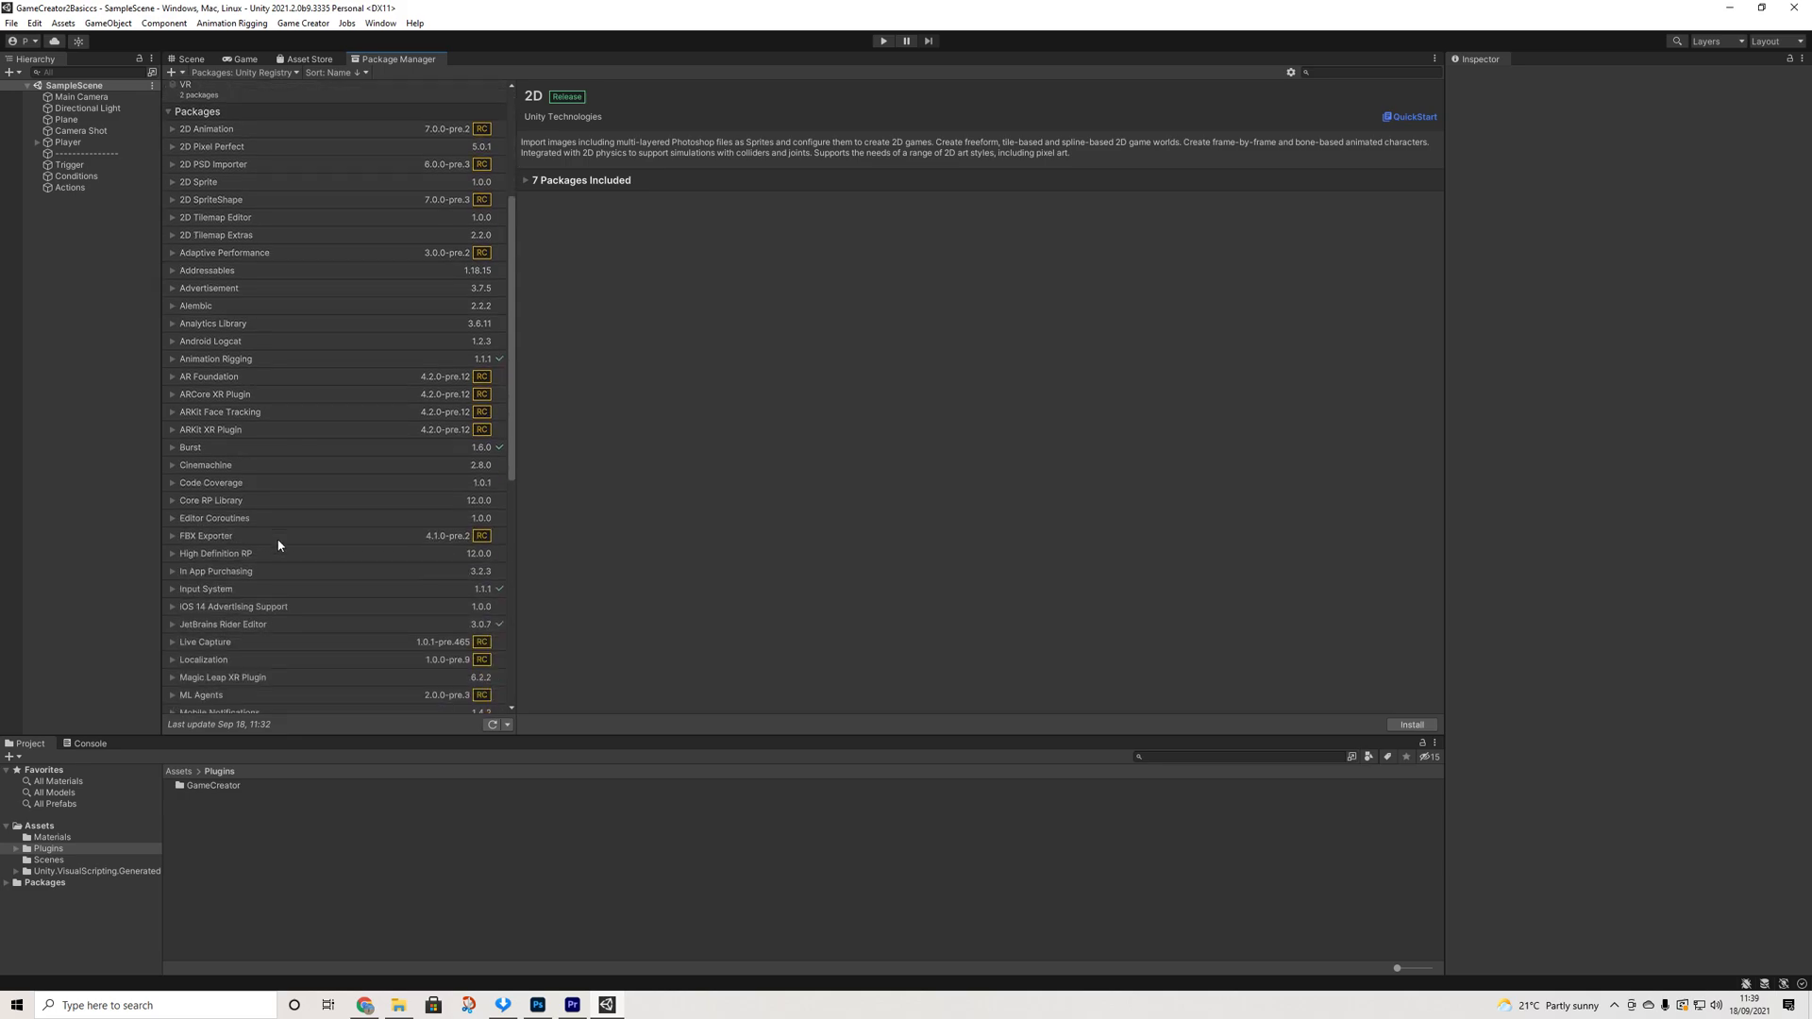
scroll(279, 546, "down", 7)
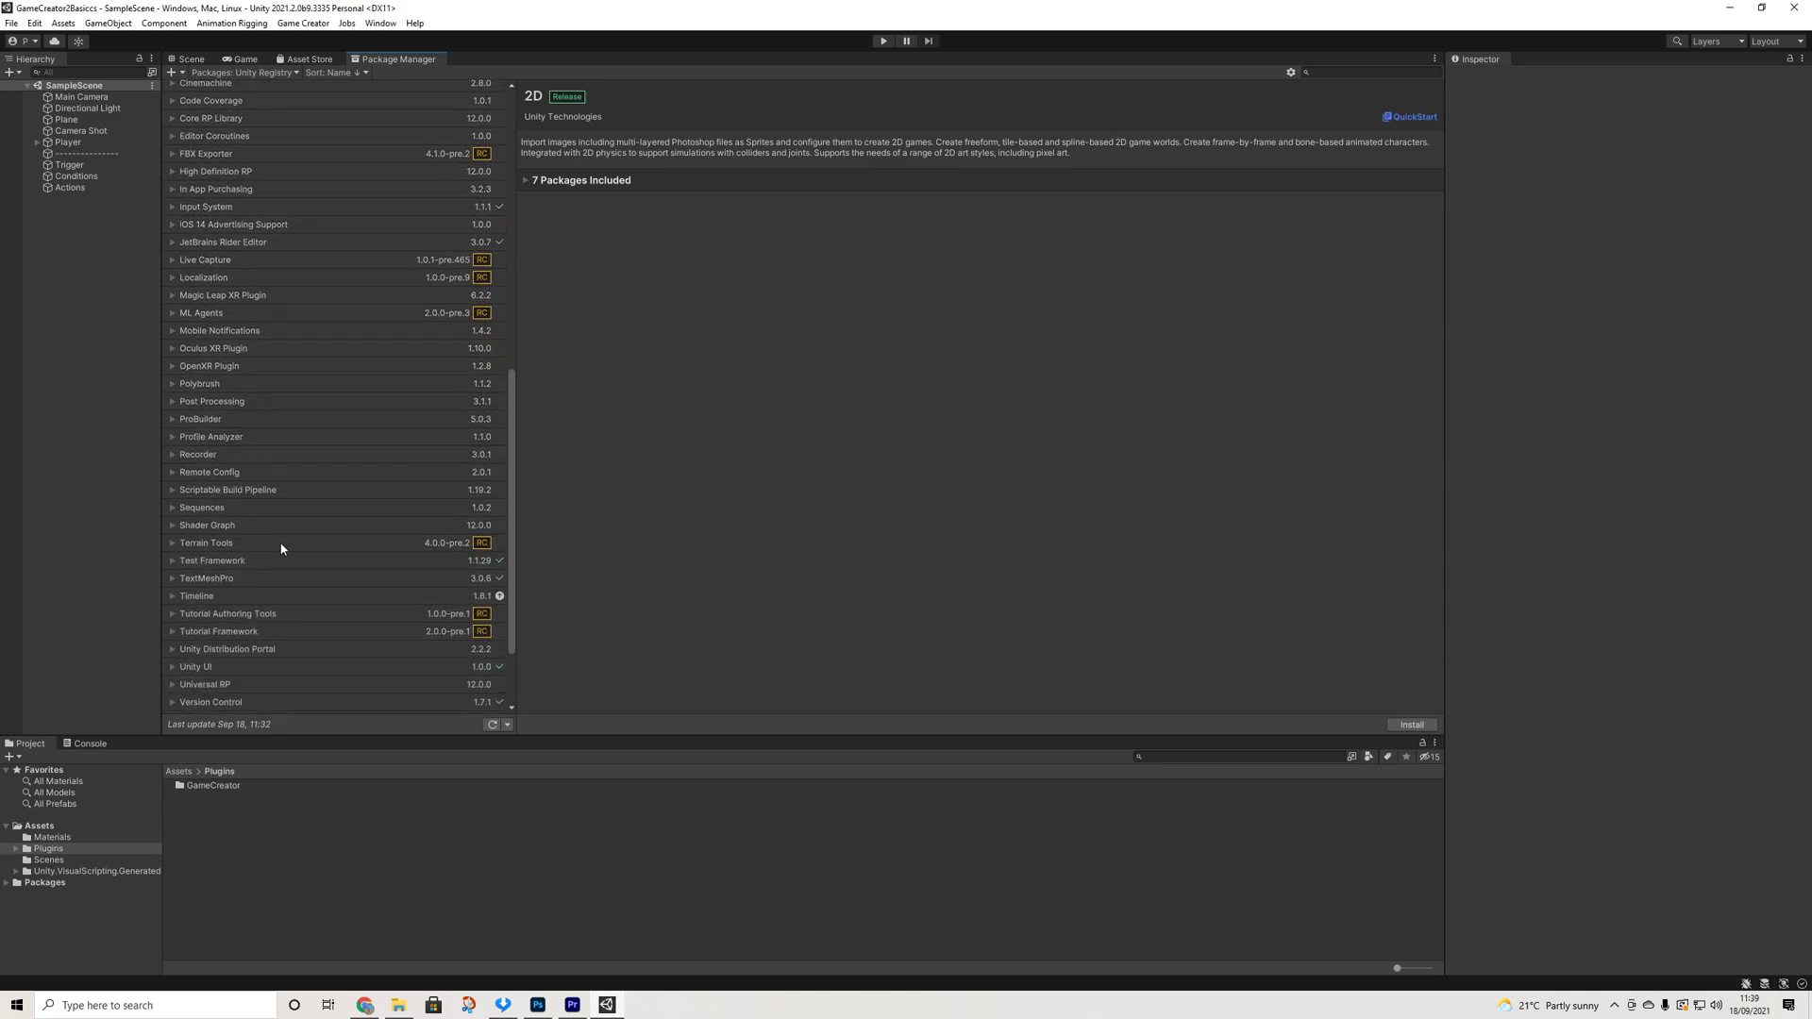
scroll(256, 611, "down", 2)
left_click(225, 634)
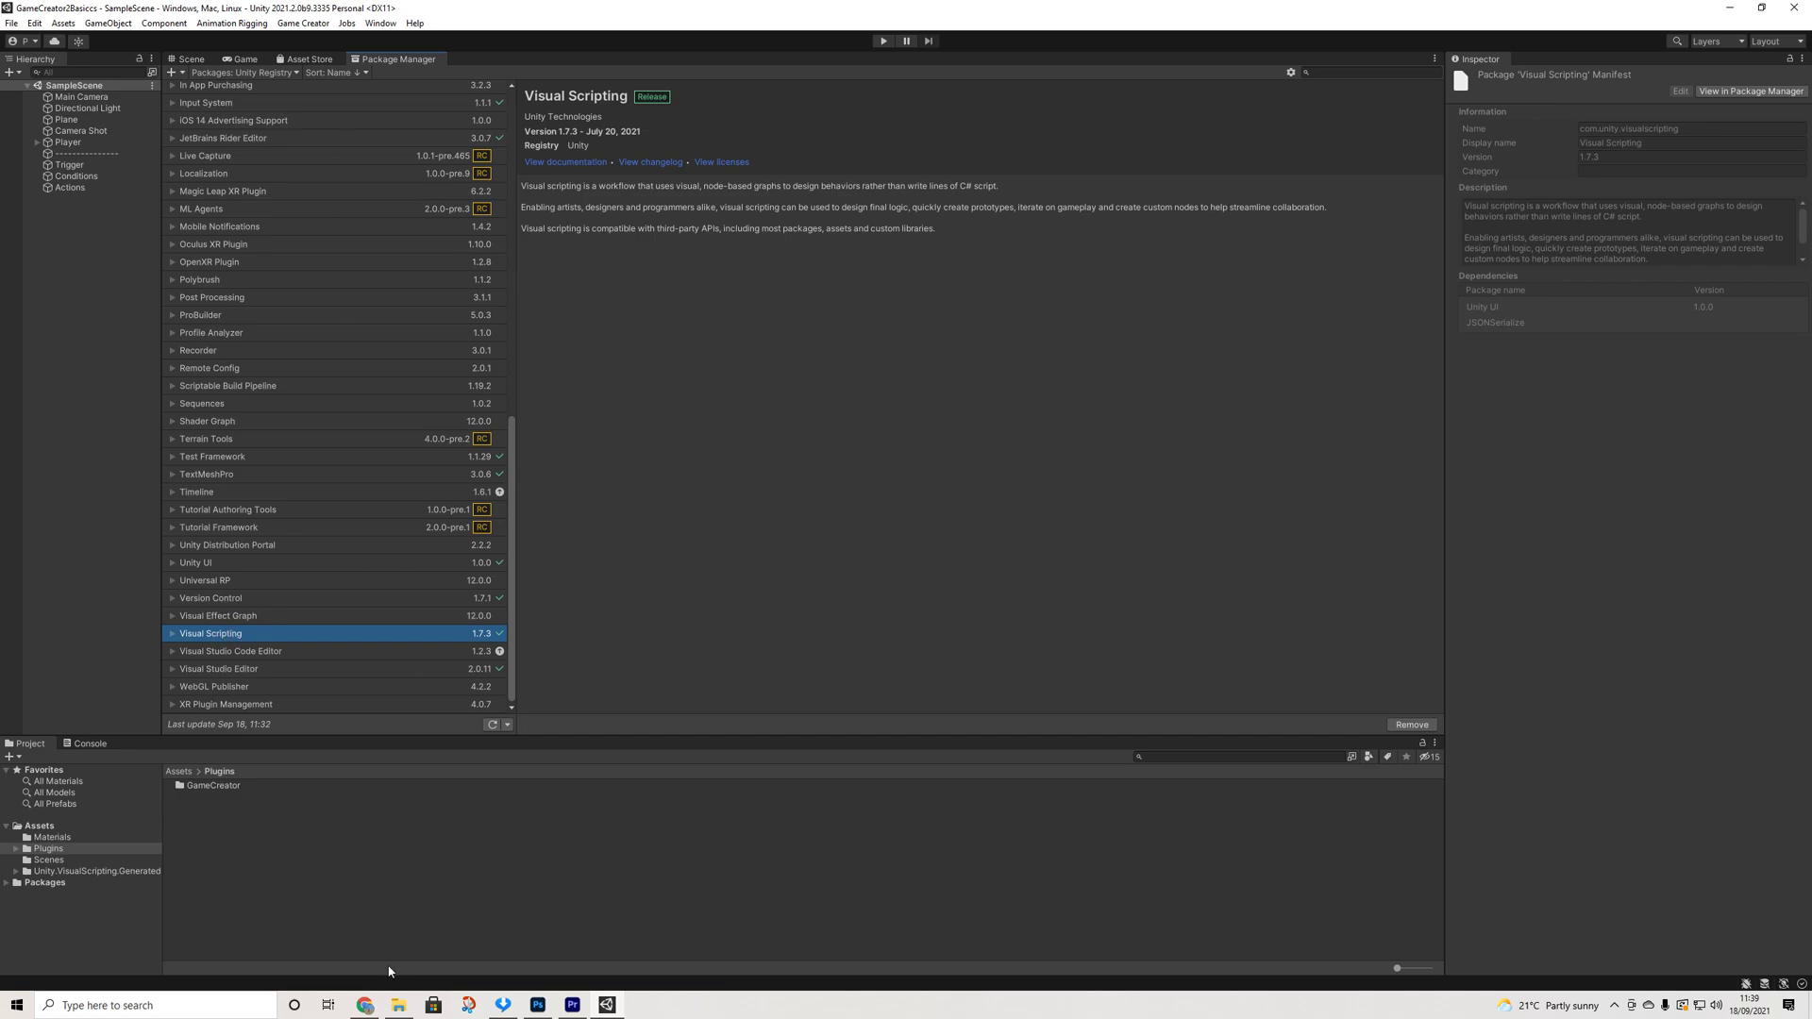
mouse_move(374, 1002)
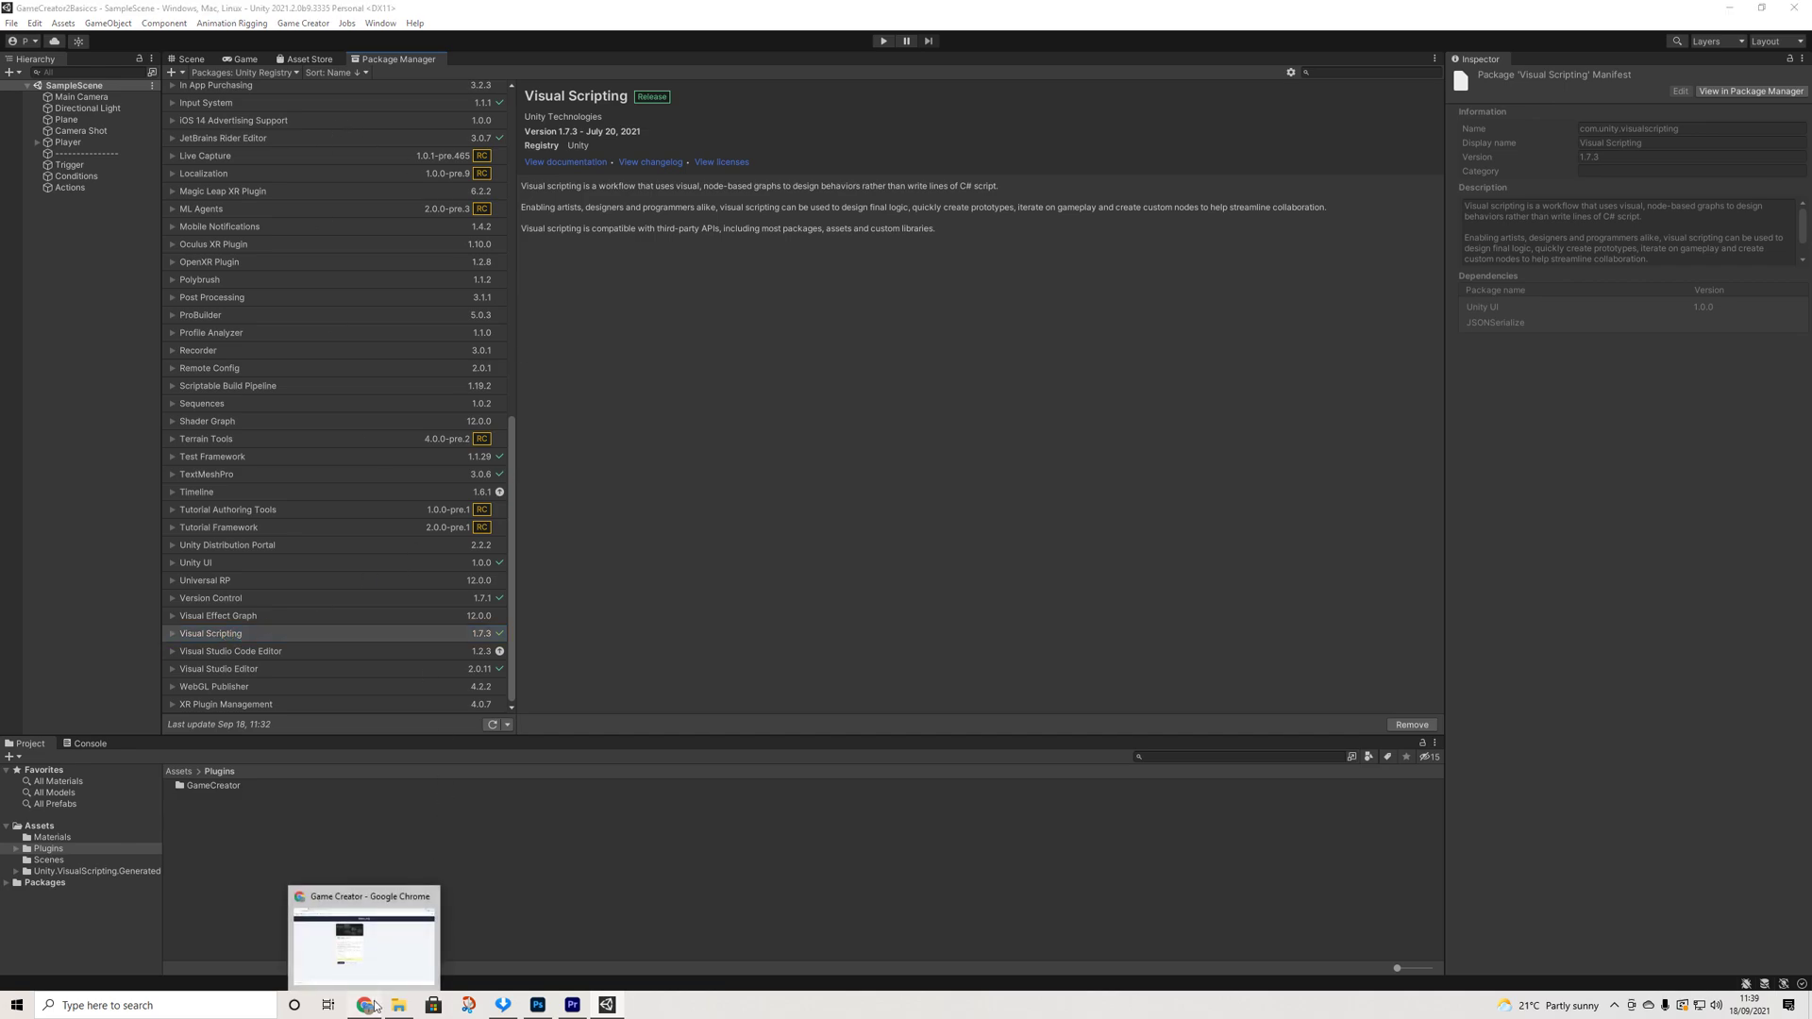
left_click(374, 1005)
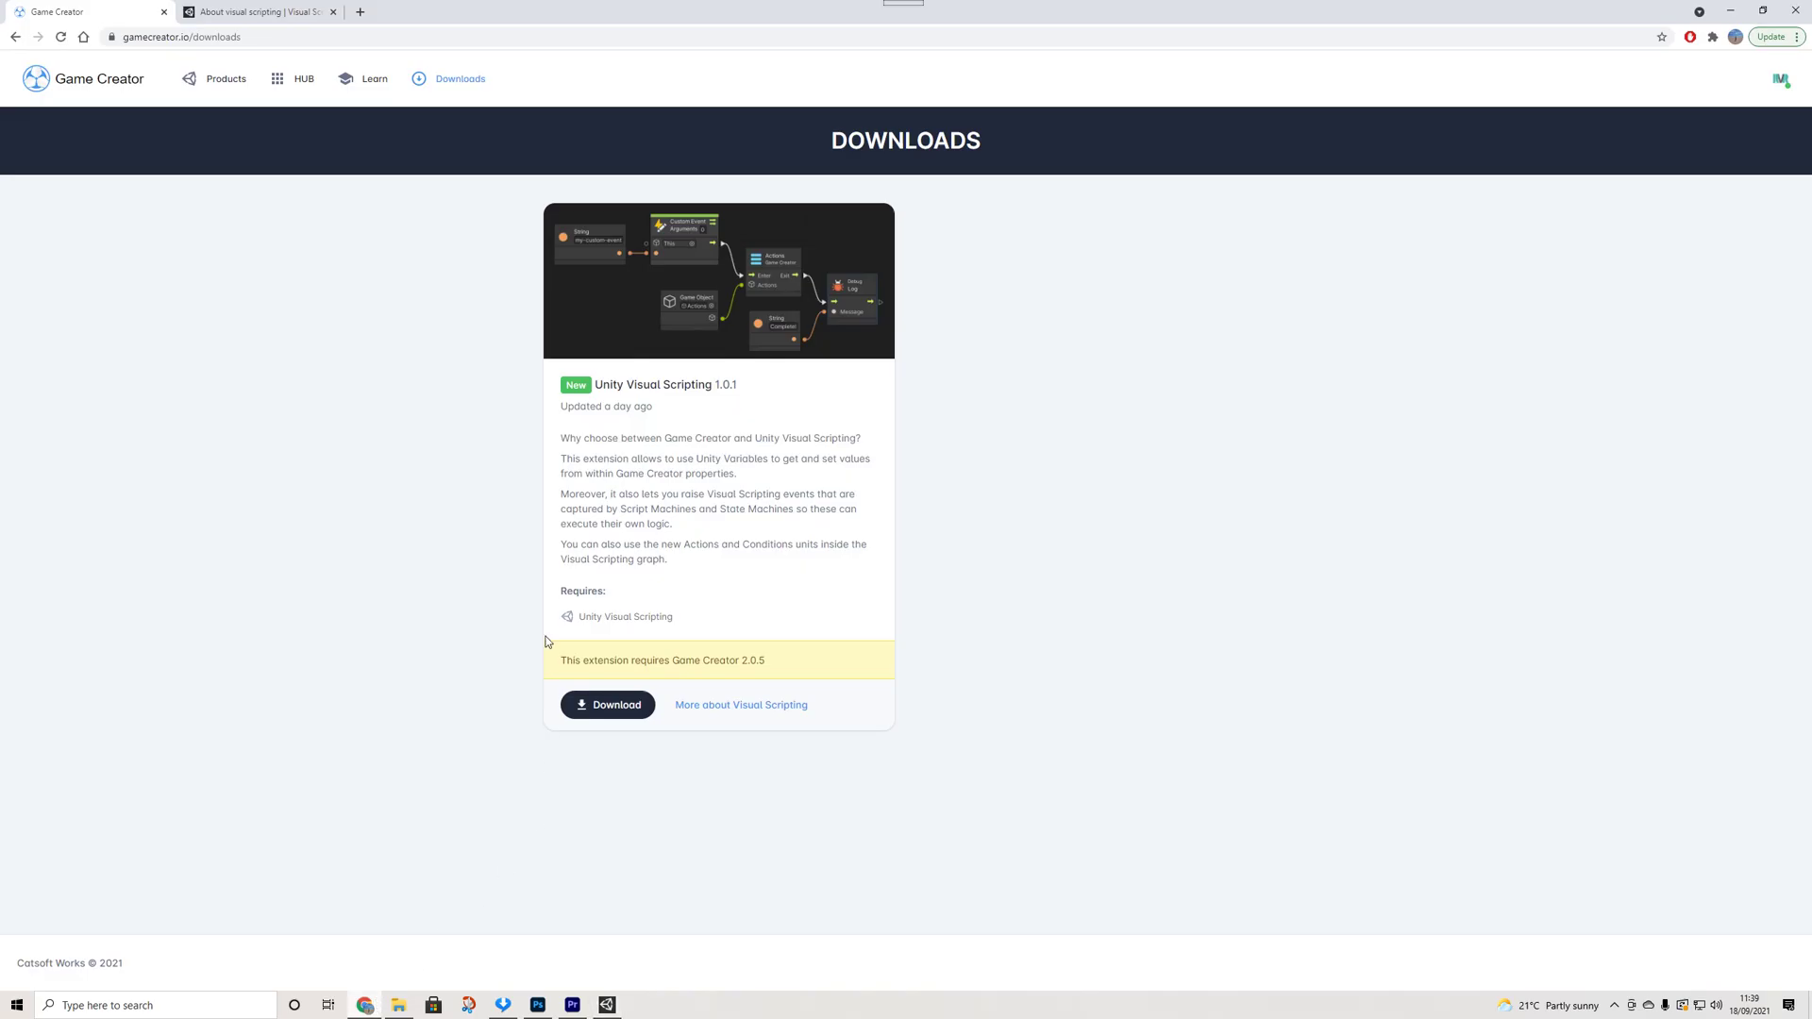
Download the Unity Visual Scripting 1.0.1 extension and open its .unitypackage in Unity
left_click(614, 716)
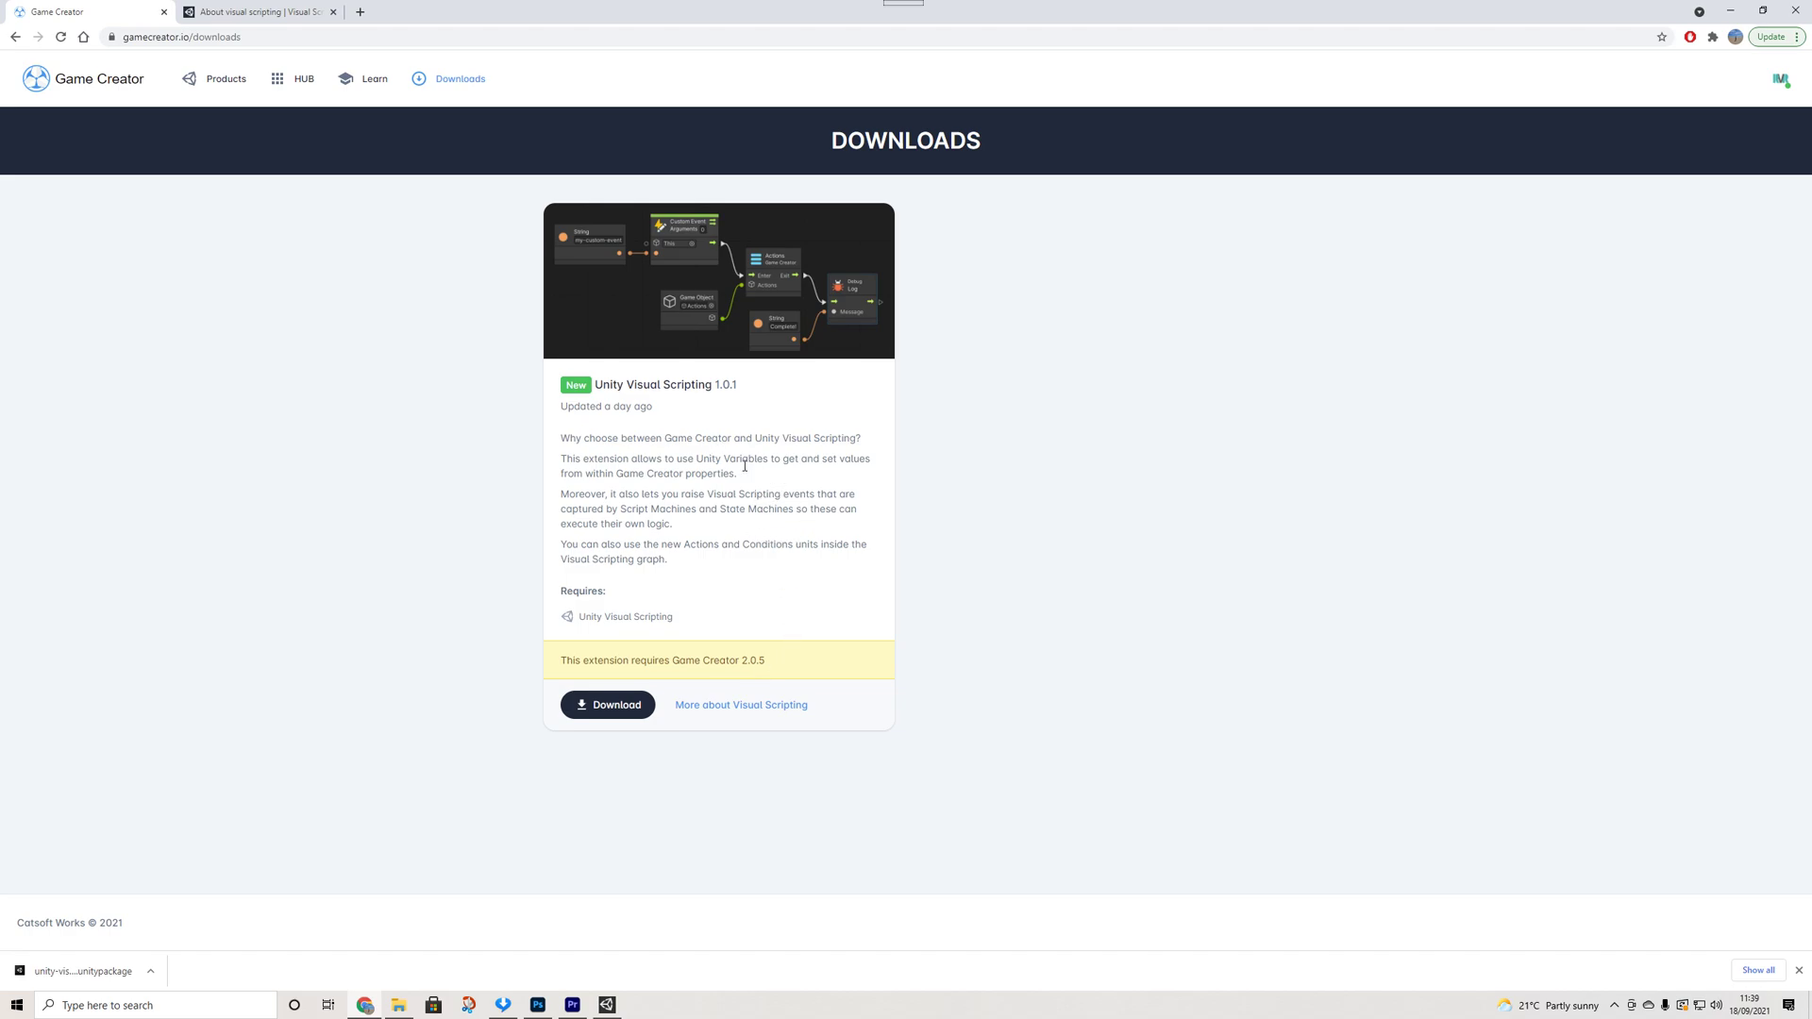
left_click_drag(755, 439, 854, 441)
left_click(817, 457)
left_click(110, 973)
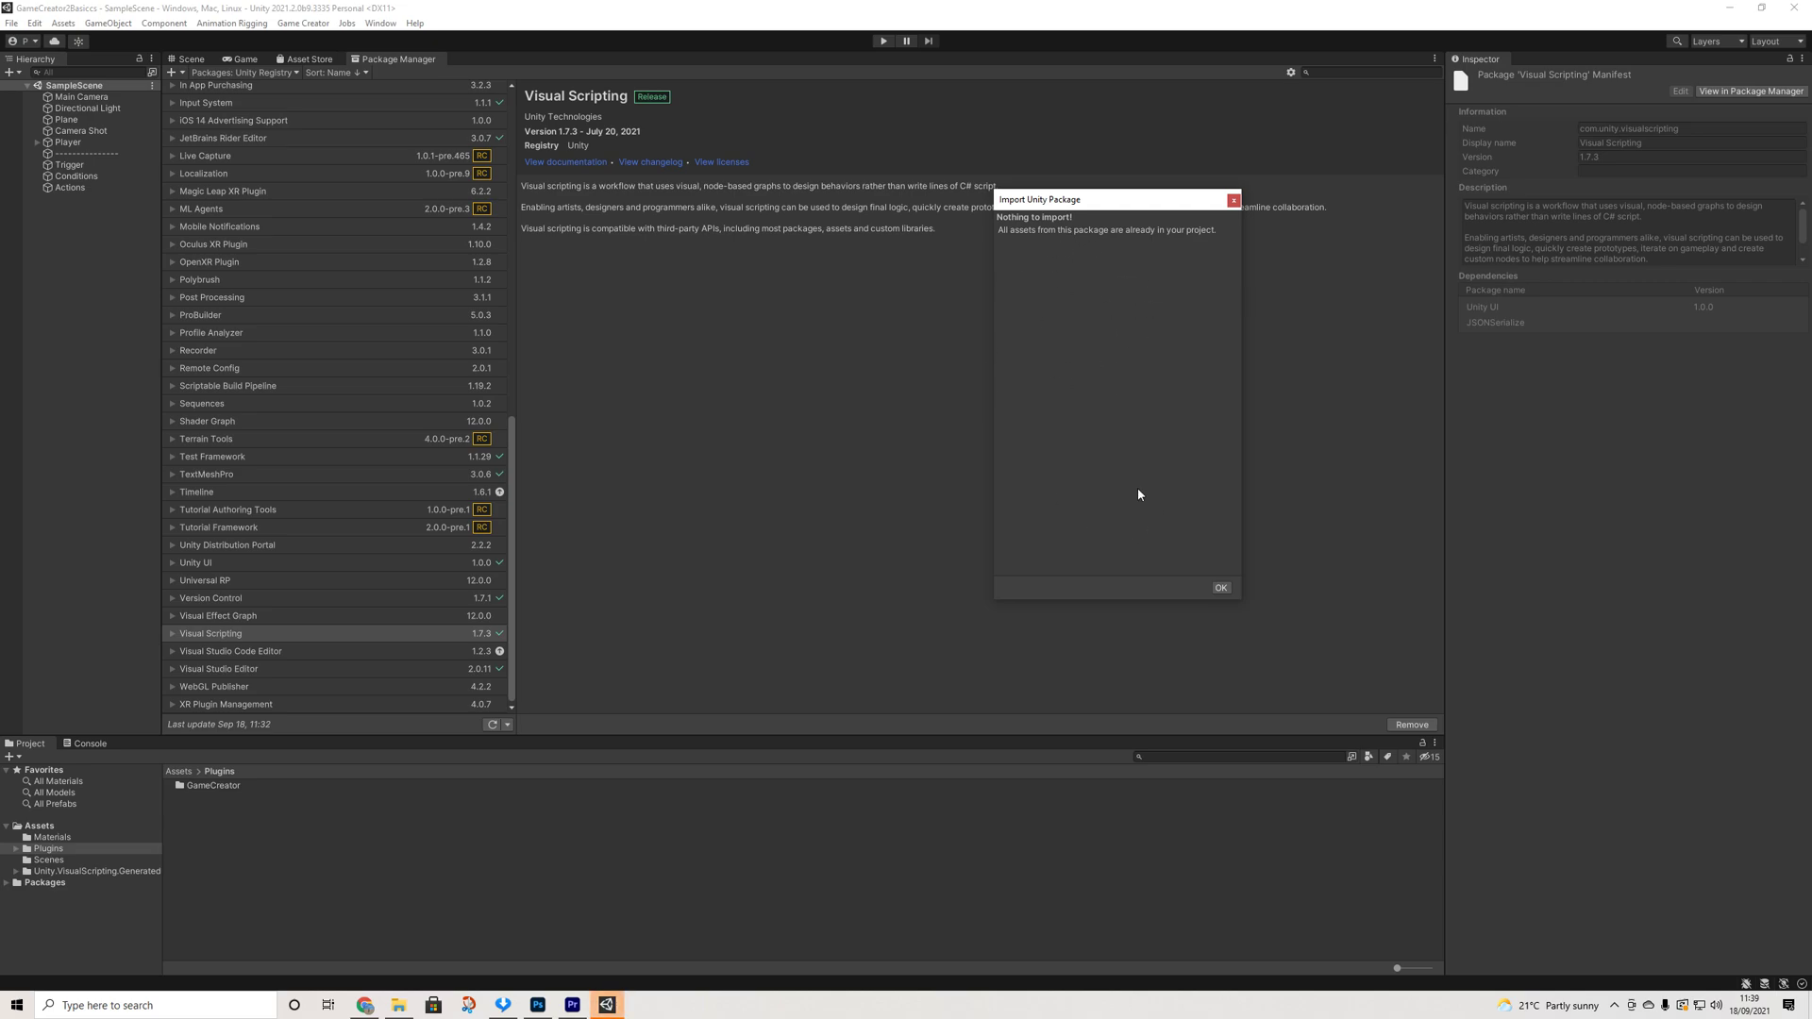
Dismiss the nothing-to-import notice and open Plugins > GameCreator > Extensions in the Project window
left_click(1223, 587)
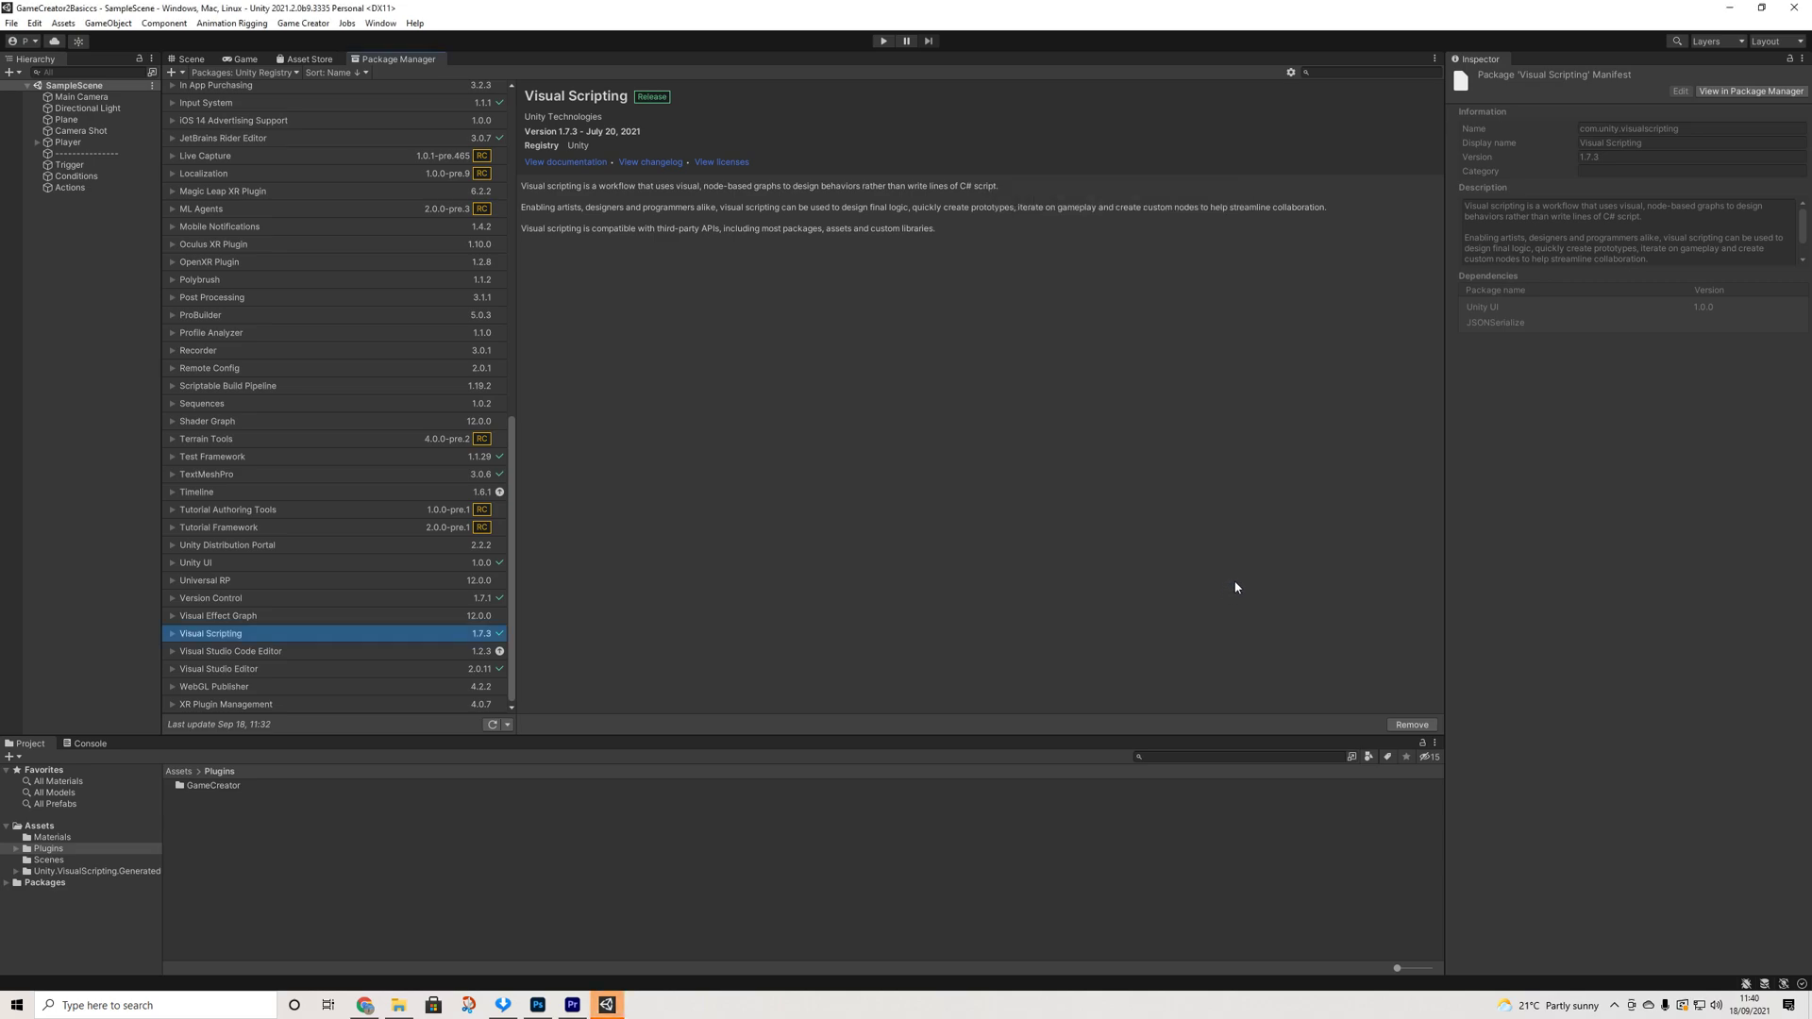
double_click(223, 789)
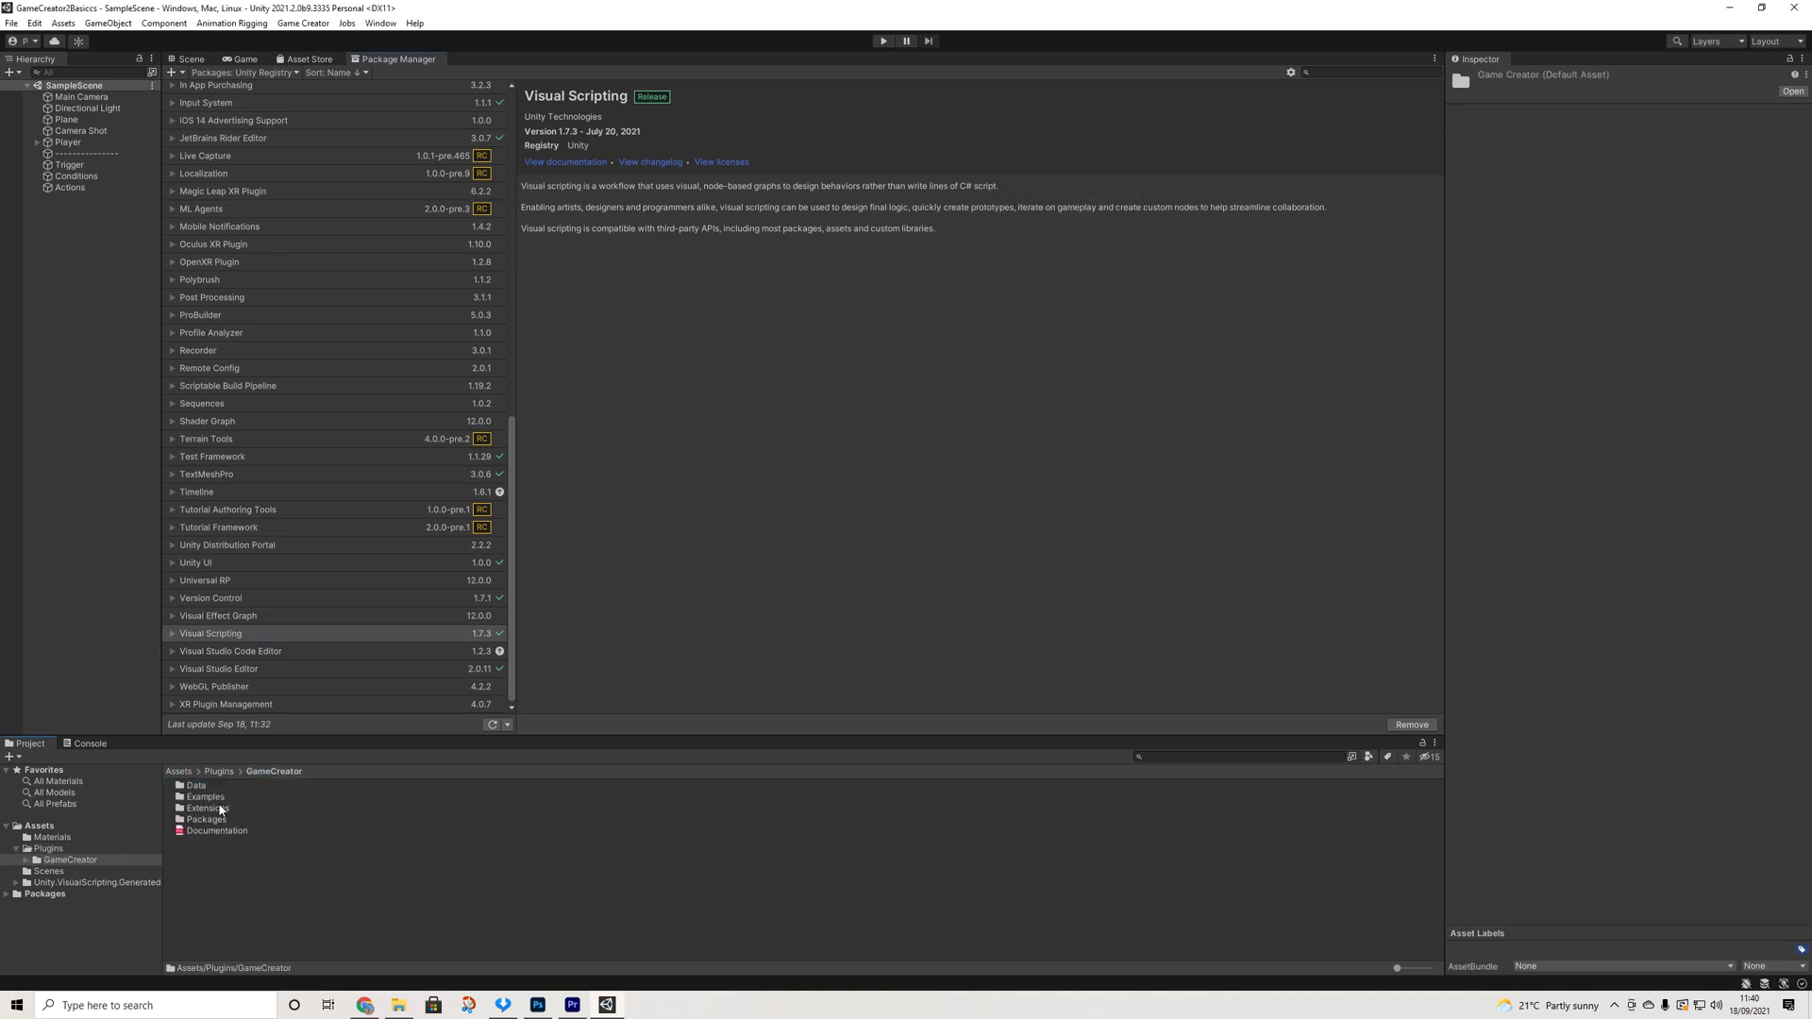
left_click(221, 805)
double_click(192, 803)
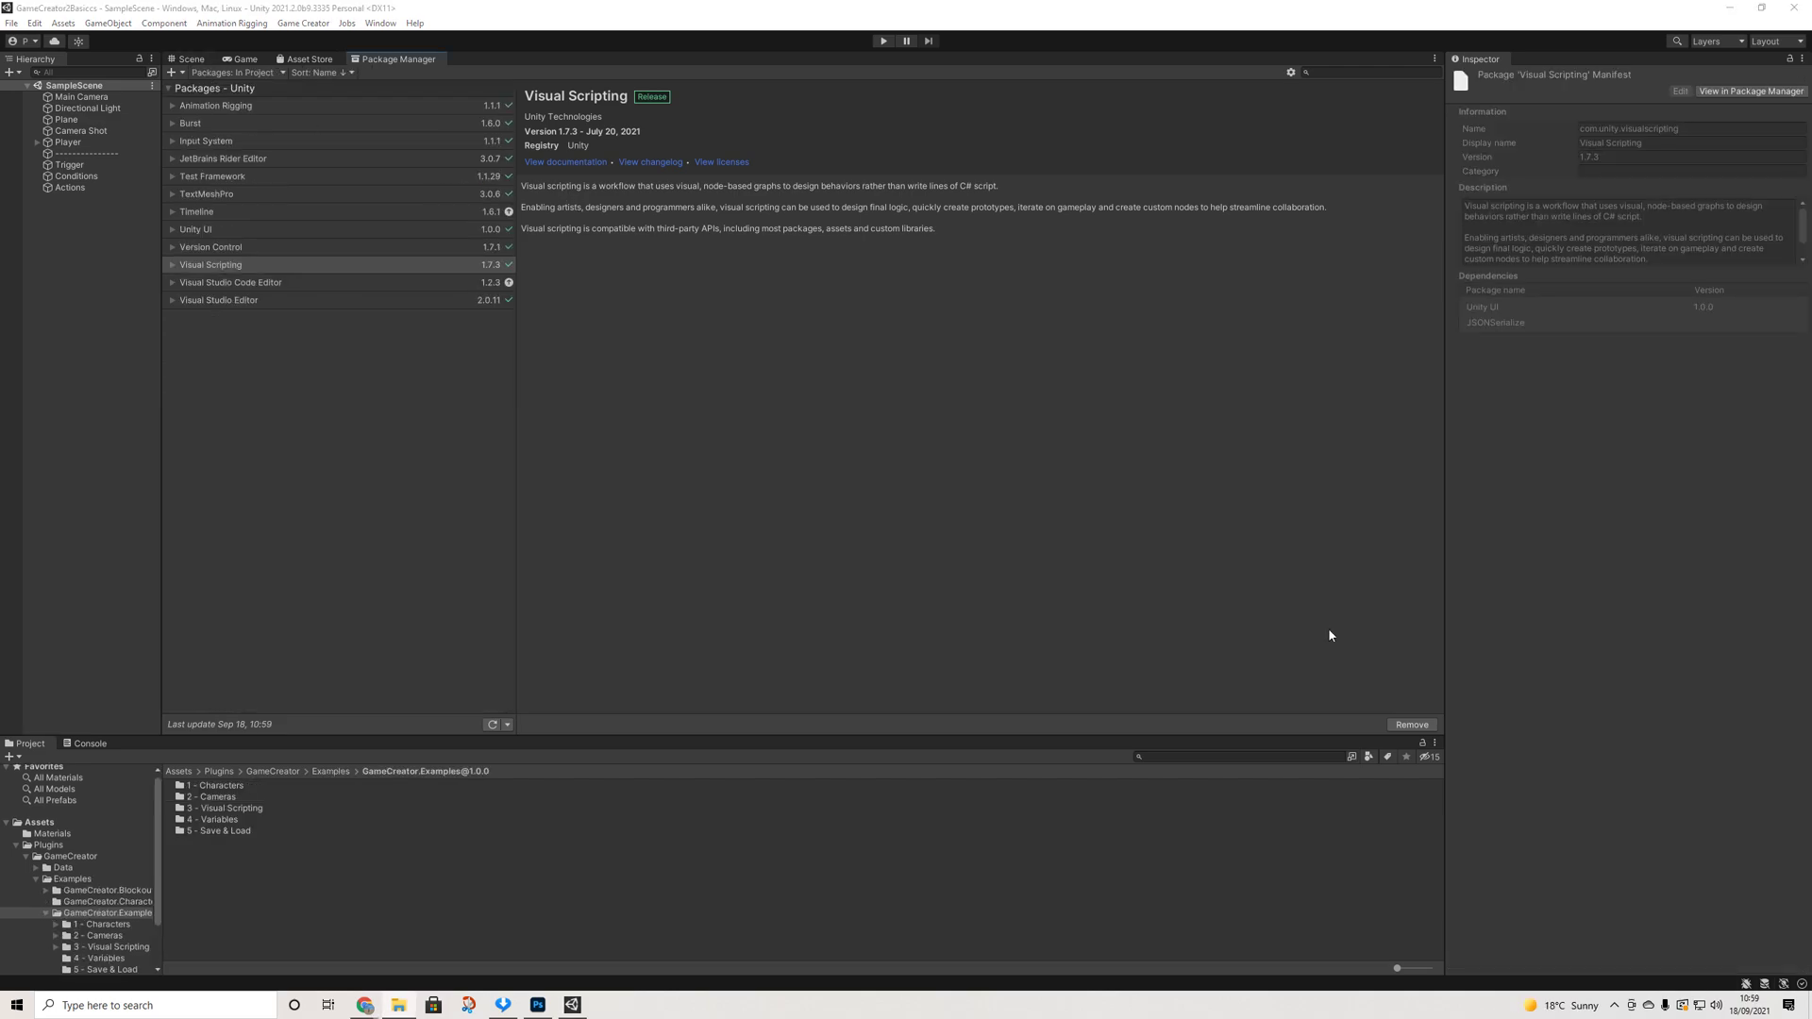
Open the Visual Scripting Graph window from Window > Visual Scripting
left_click(381, 24)
mouse_move(526, 397)
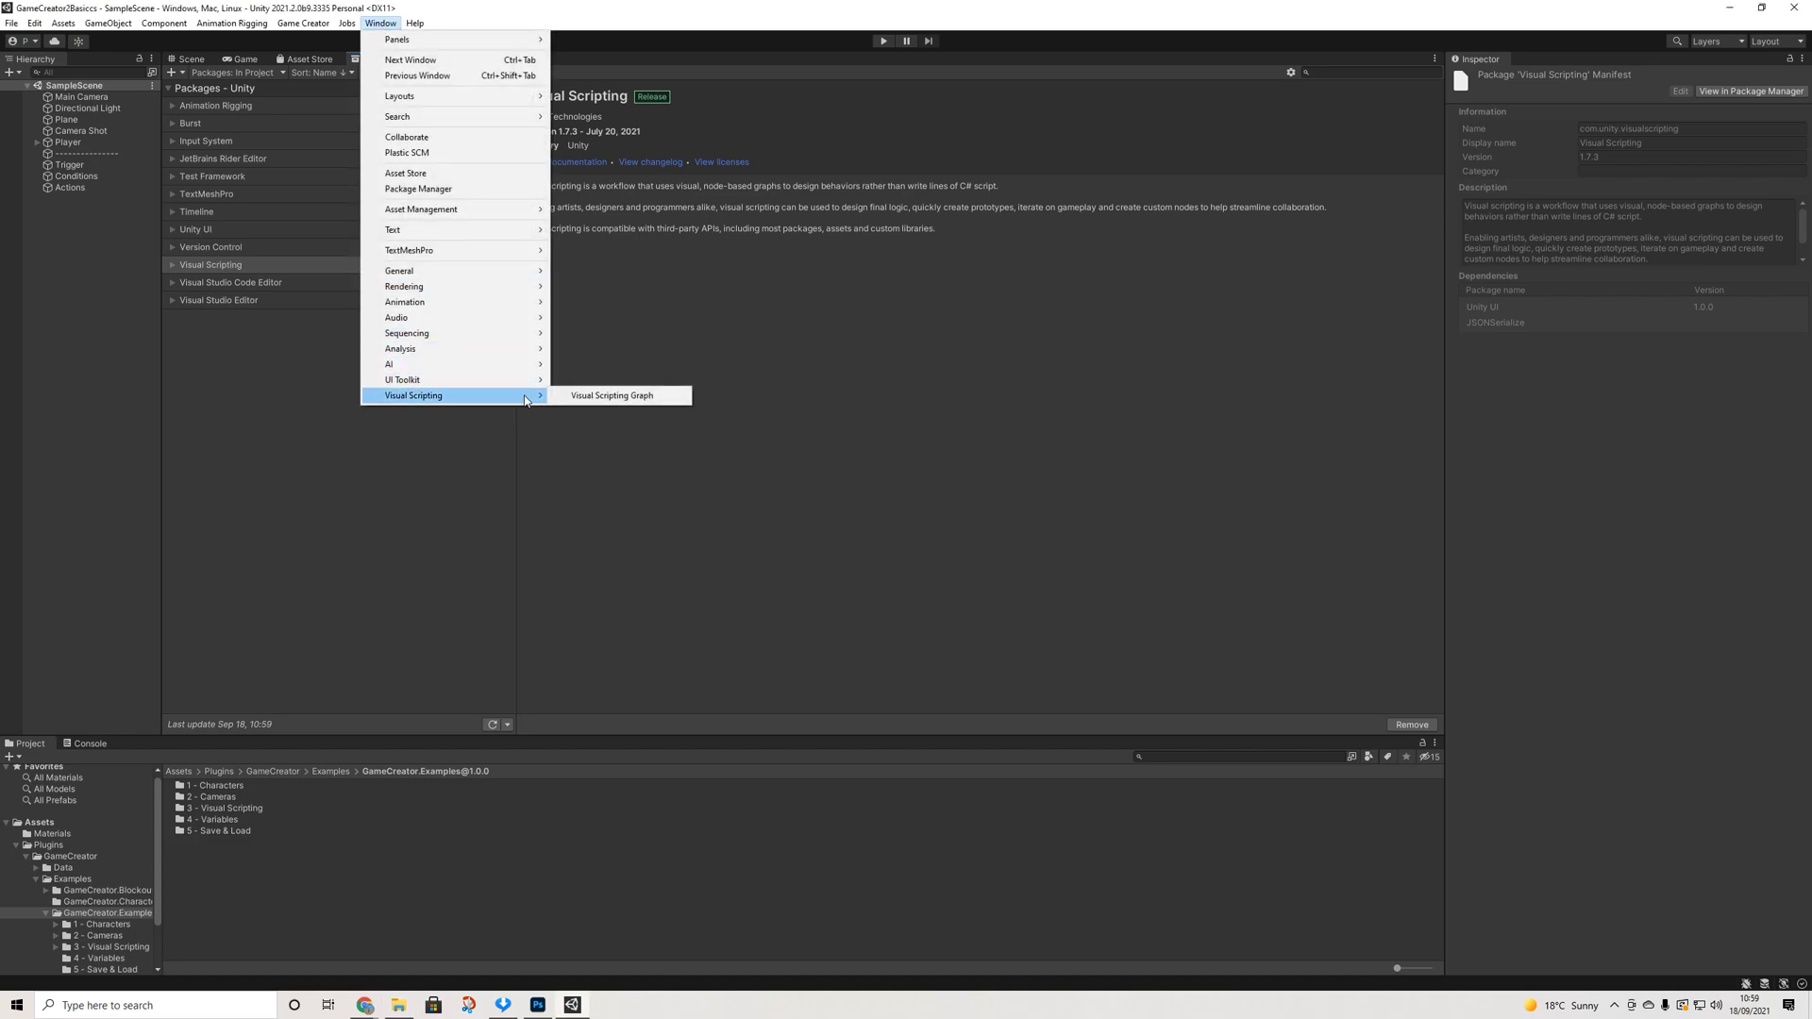
left_click(609, 396)
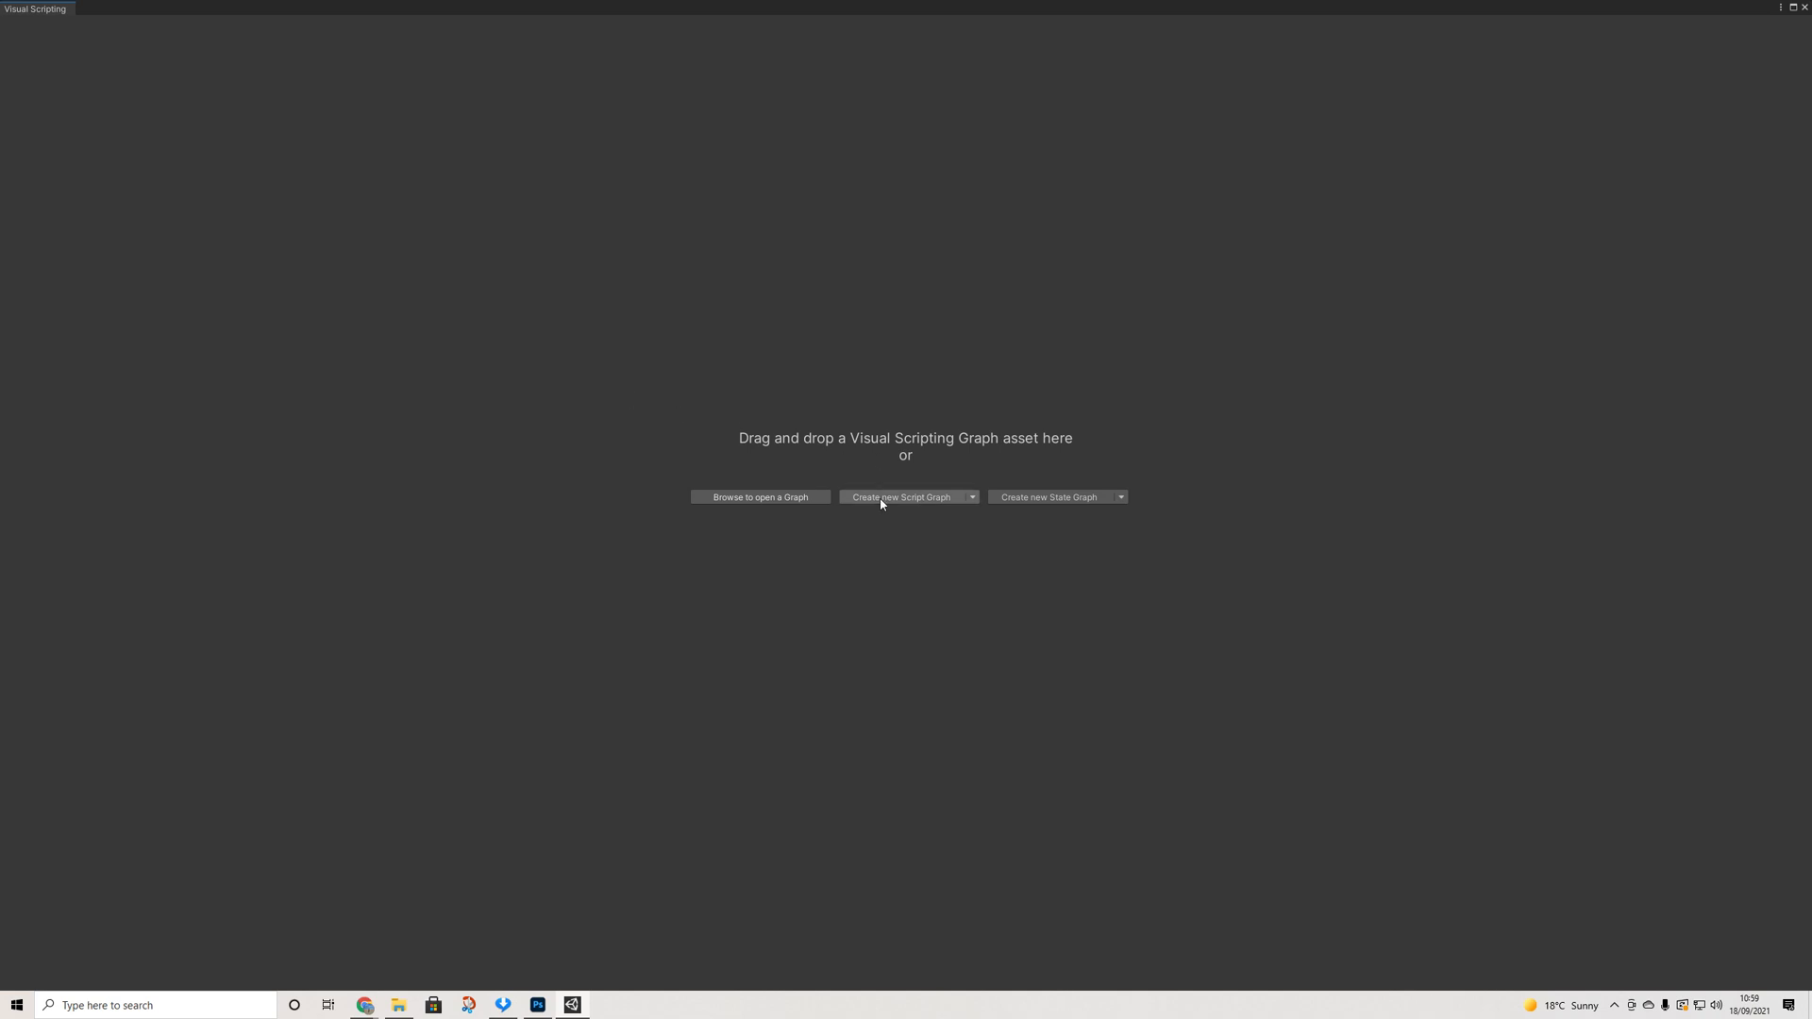
Create a new Script Graph and save it as New Script Graph2.asset in Assets
left_click(881, 499)
left_click(196, 195)
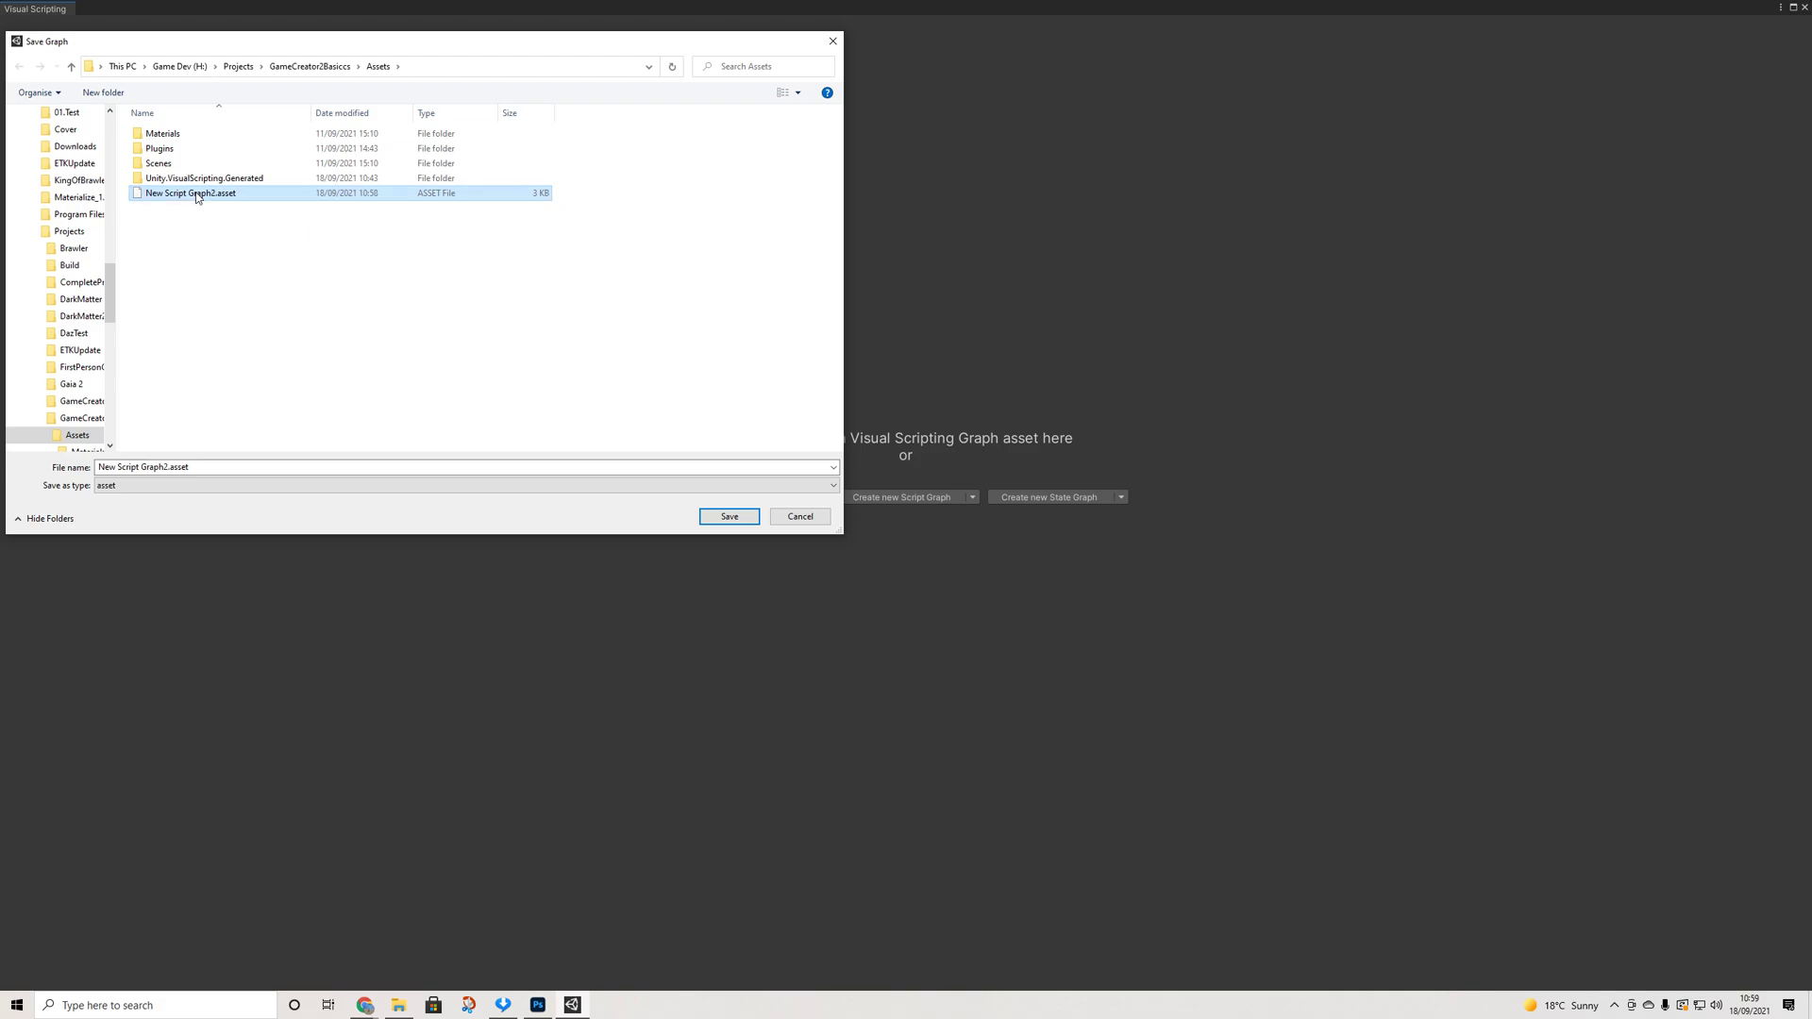
left_click(793, 518)
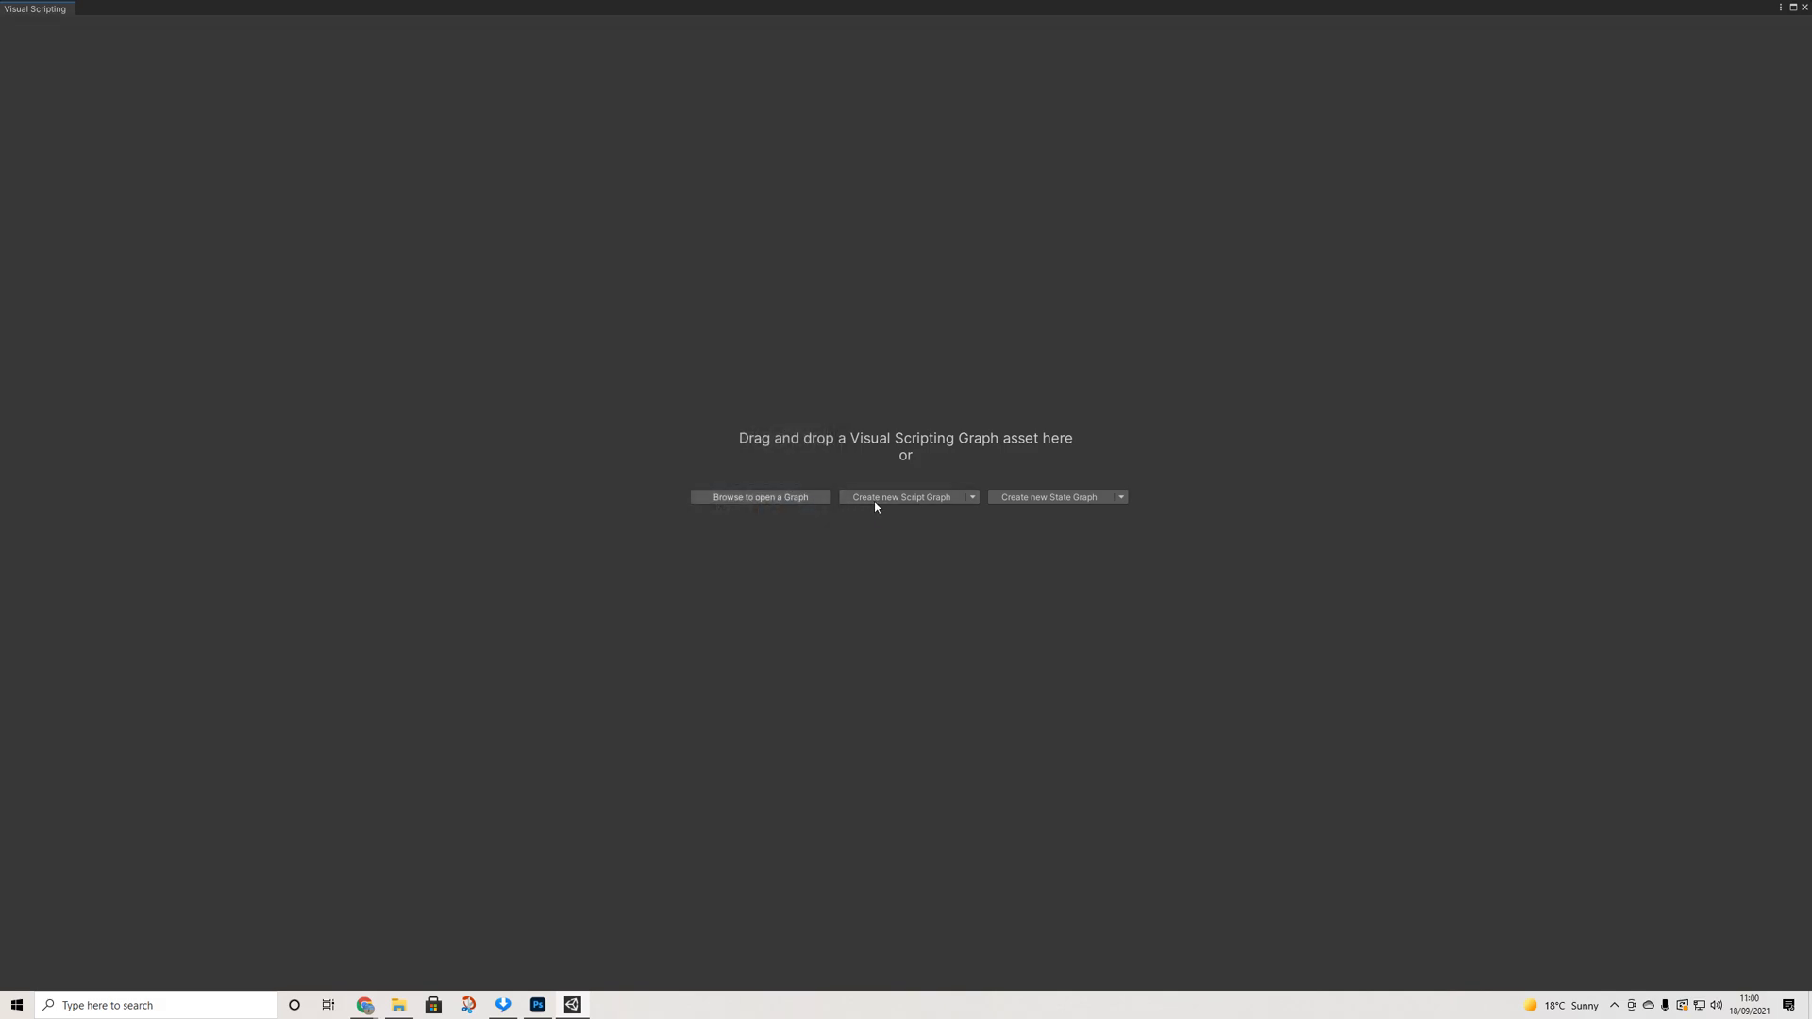
left_click(874, 500)
left_click(731, 517)
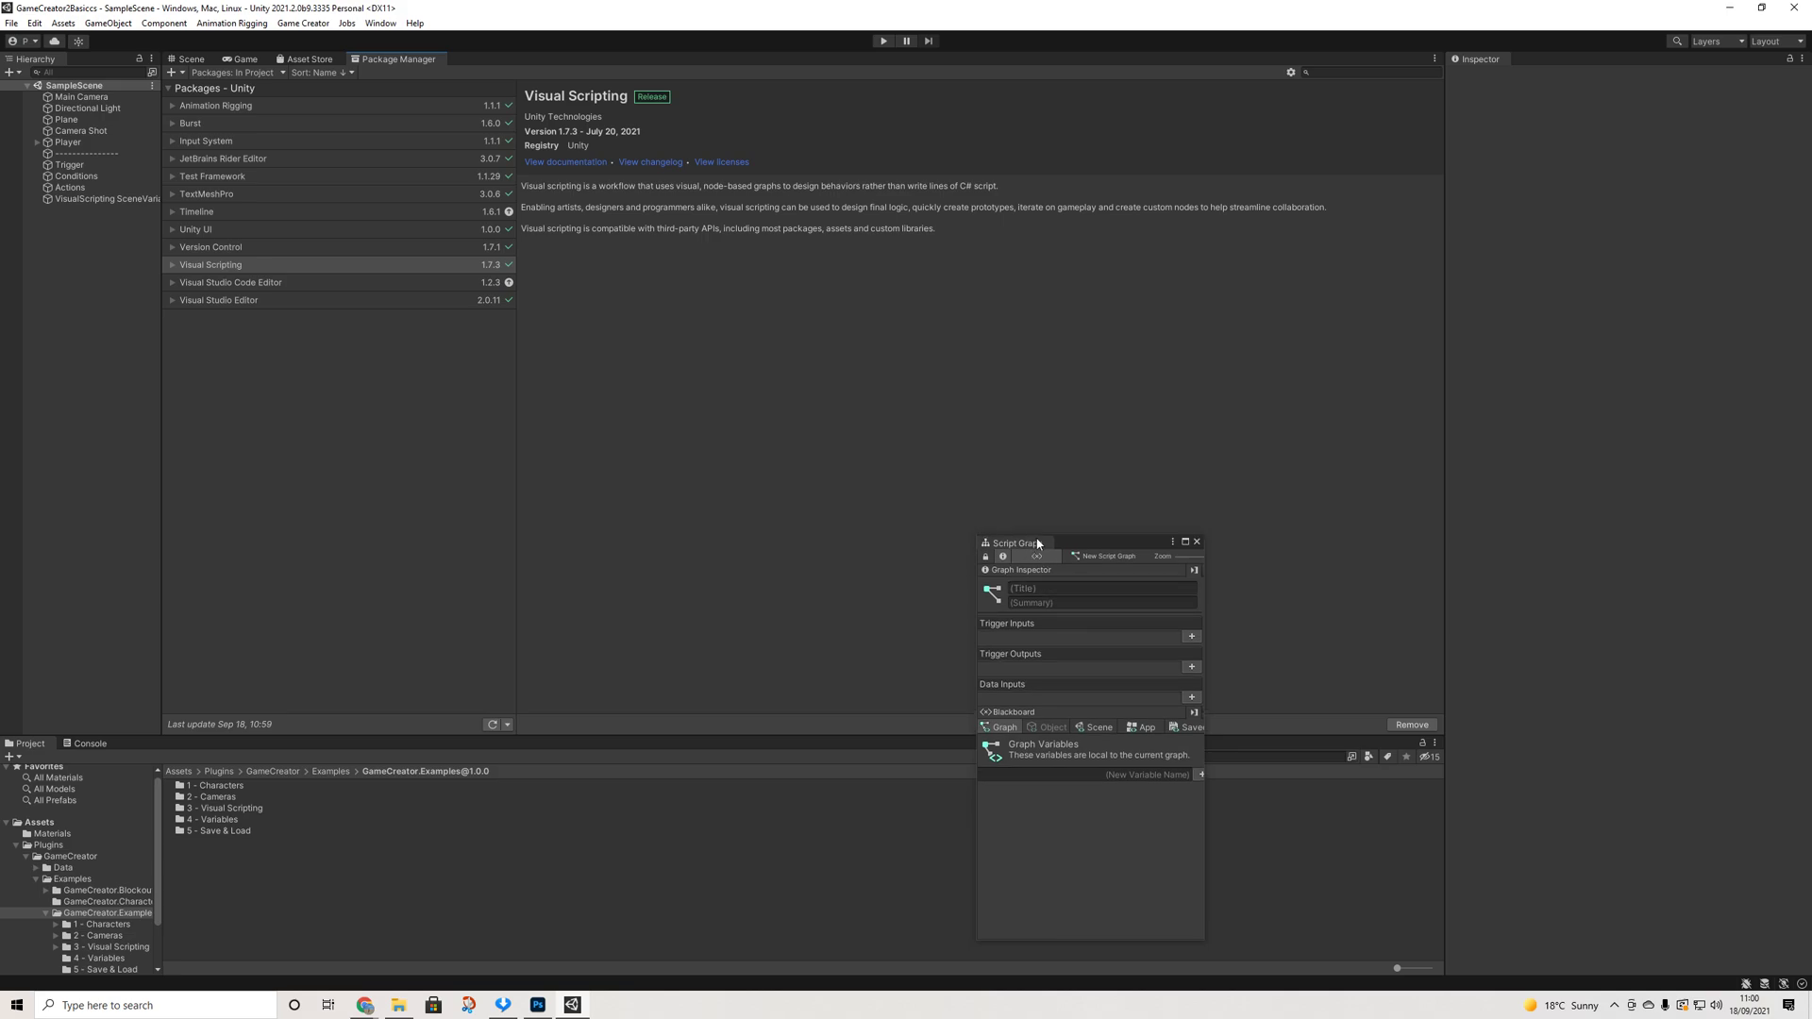
left_click_drag(1011, 545, 475, 62)
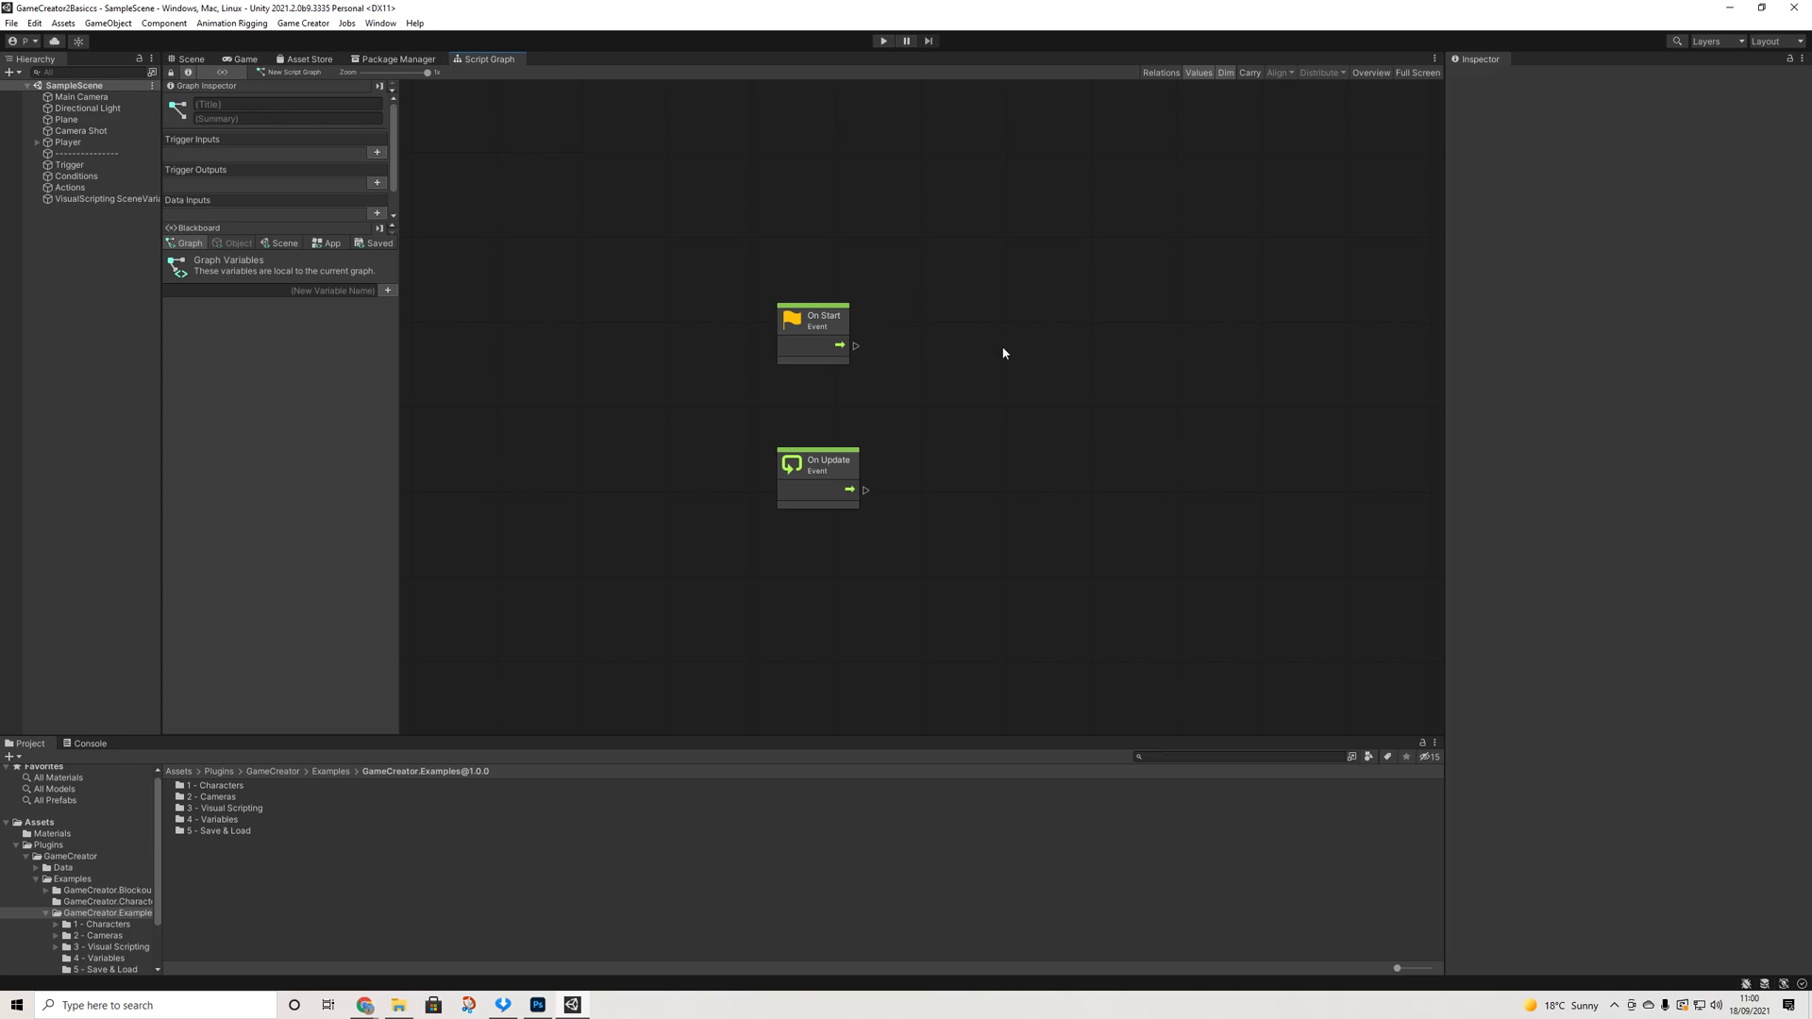
middle_click_drag(1004, 353, 843, 372)
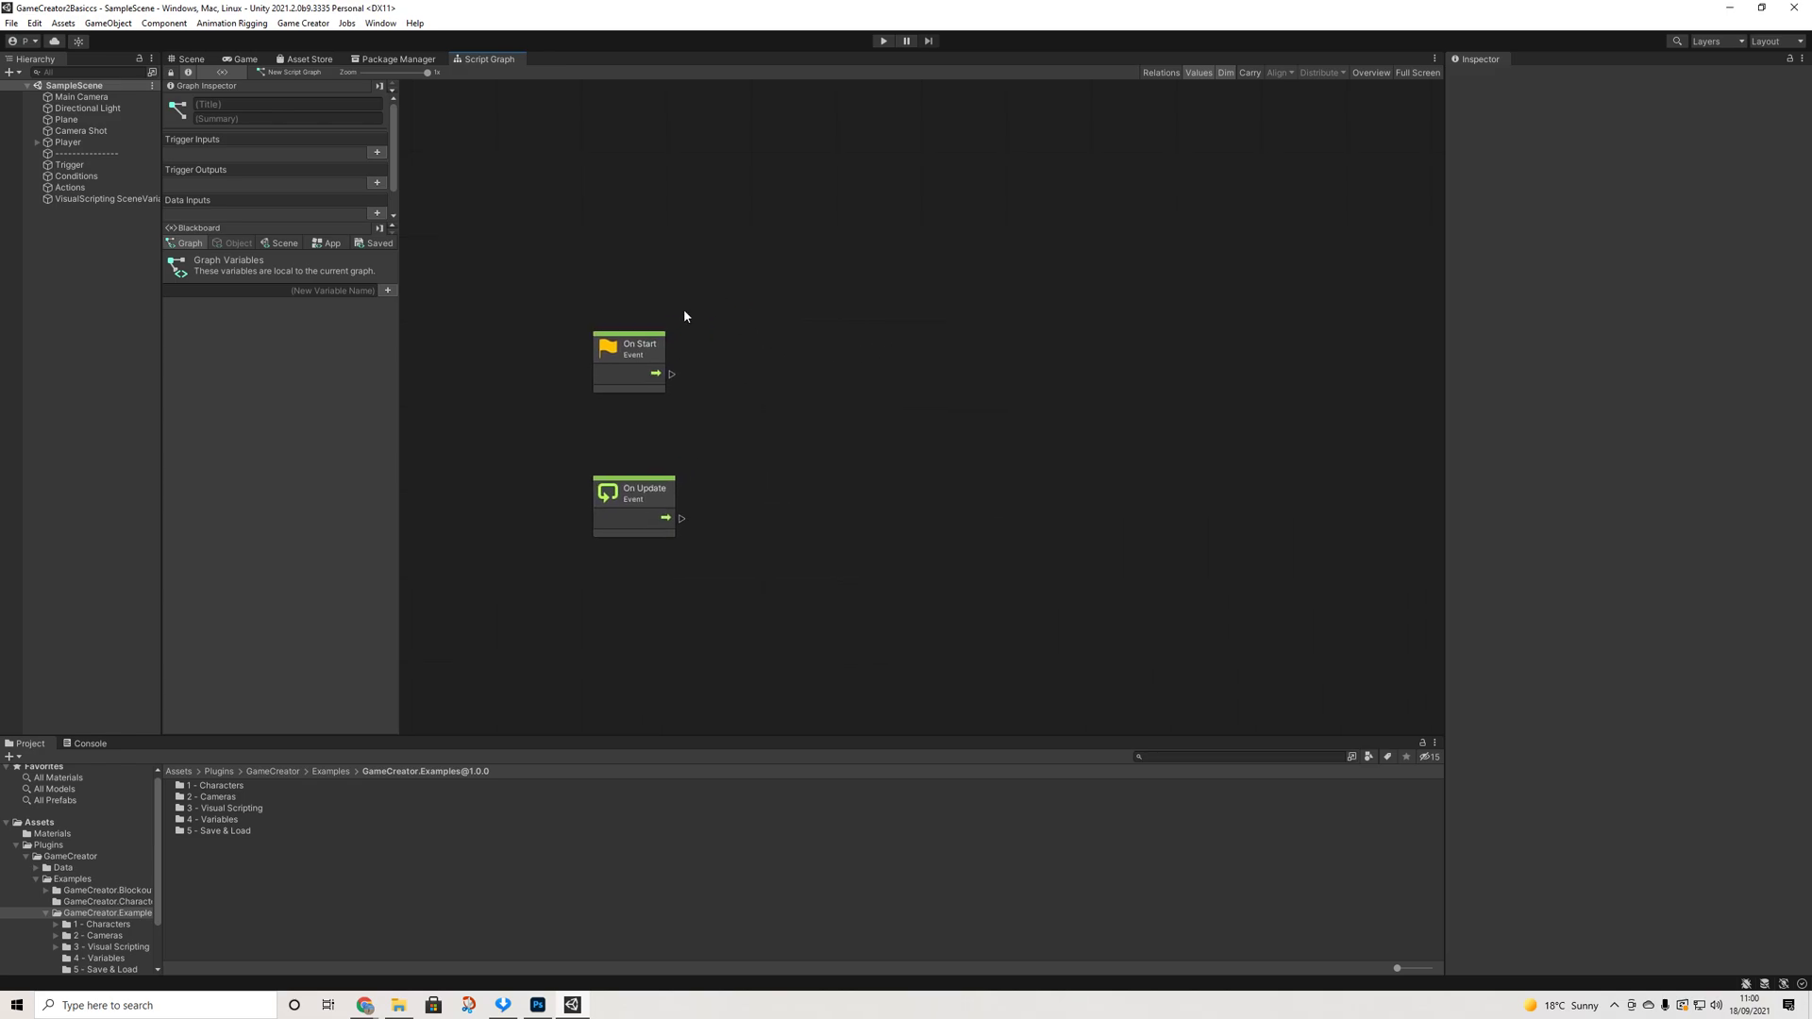
middle_click_drag(721, 371, 738, 355)
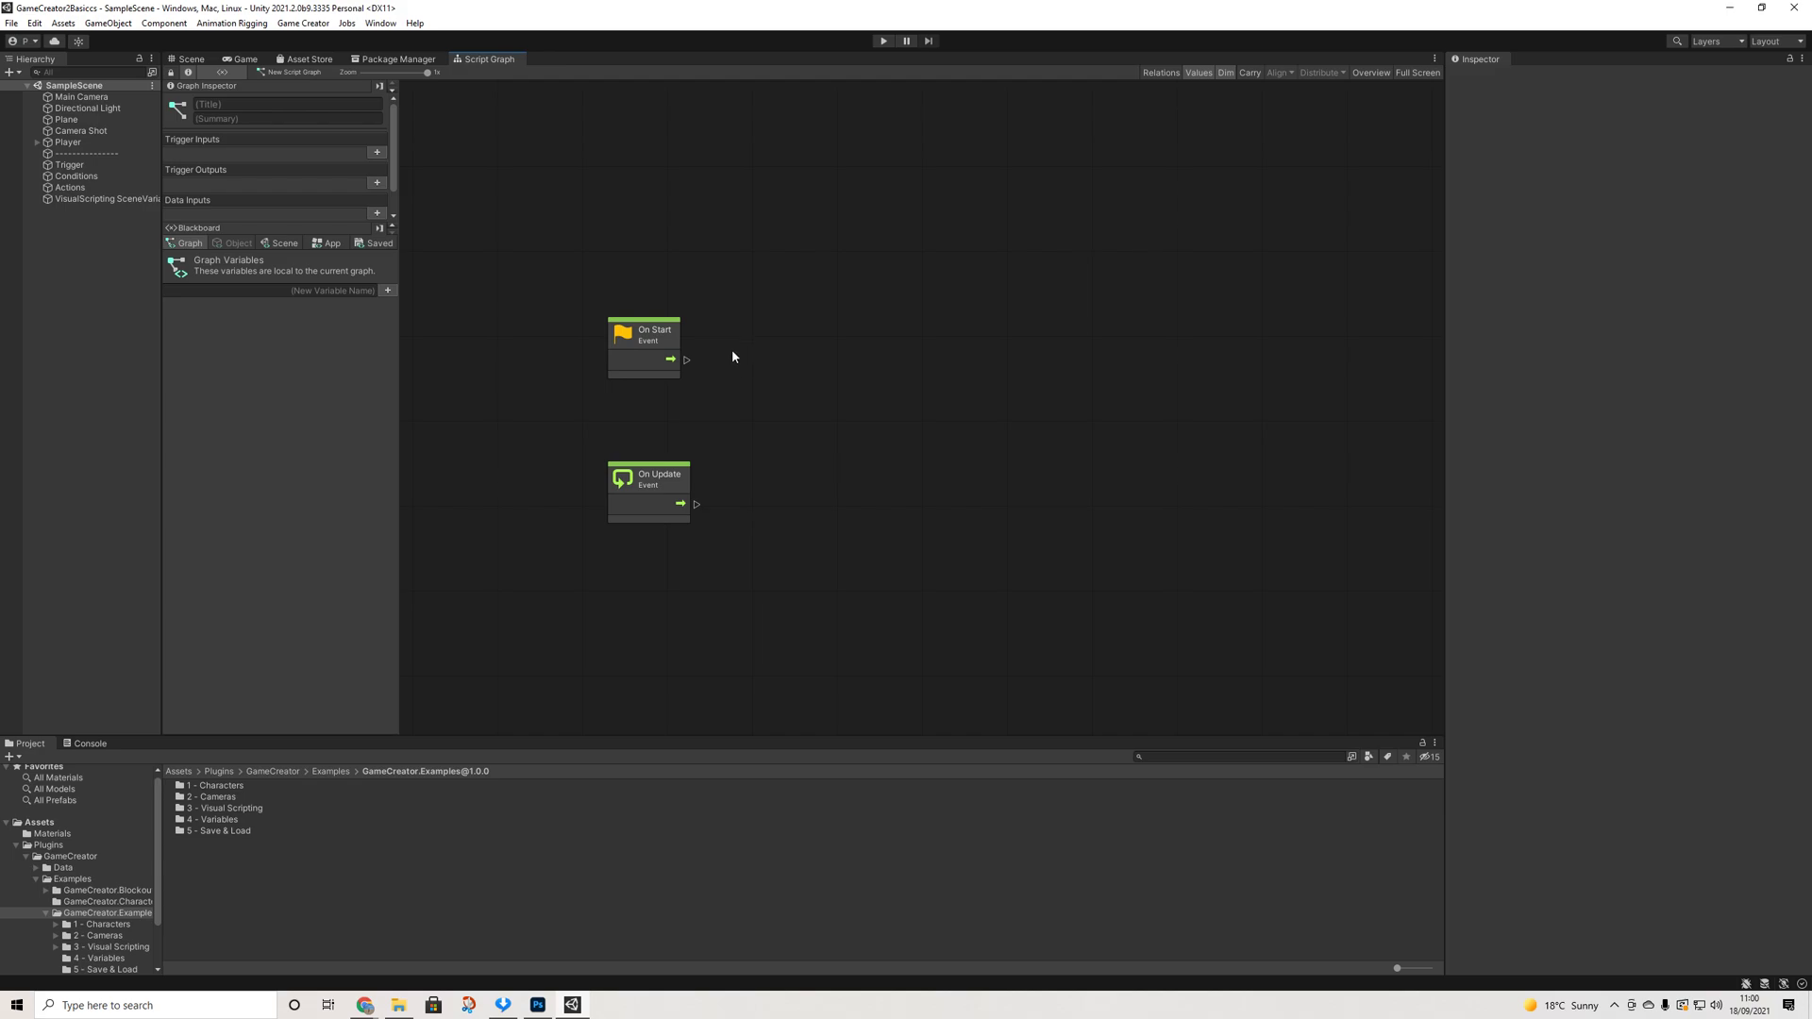
middle_click_drag(733, 357, 733, 374)
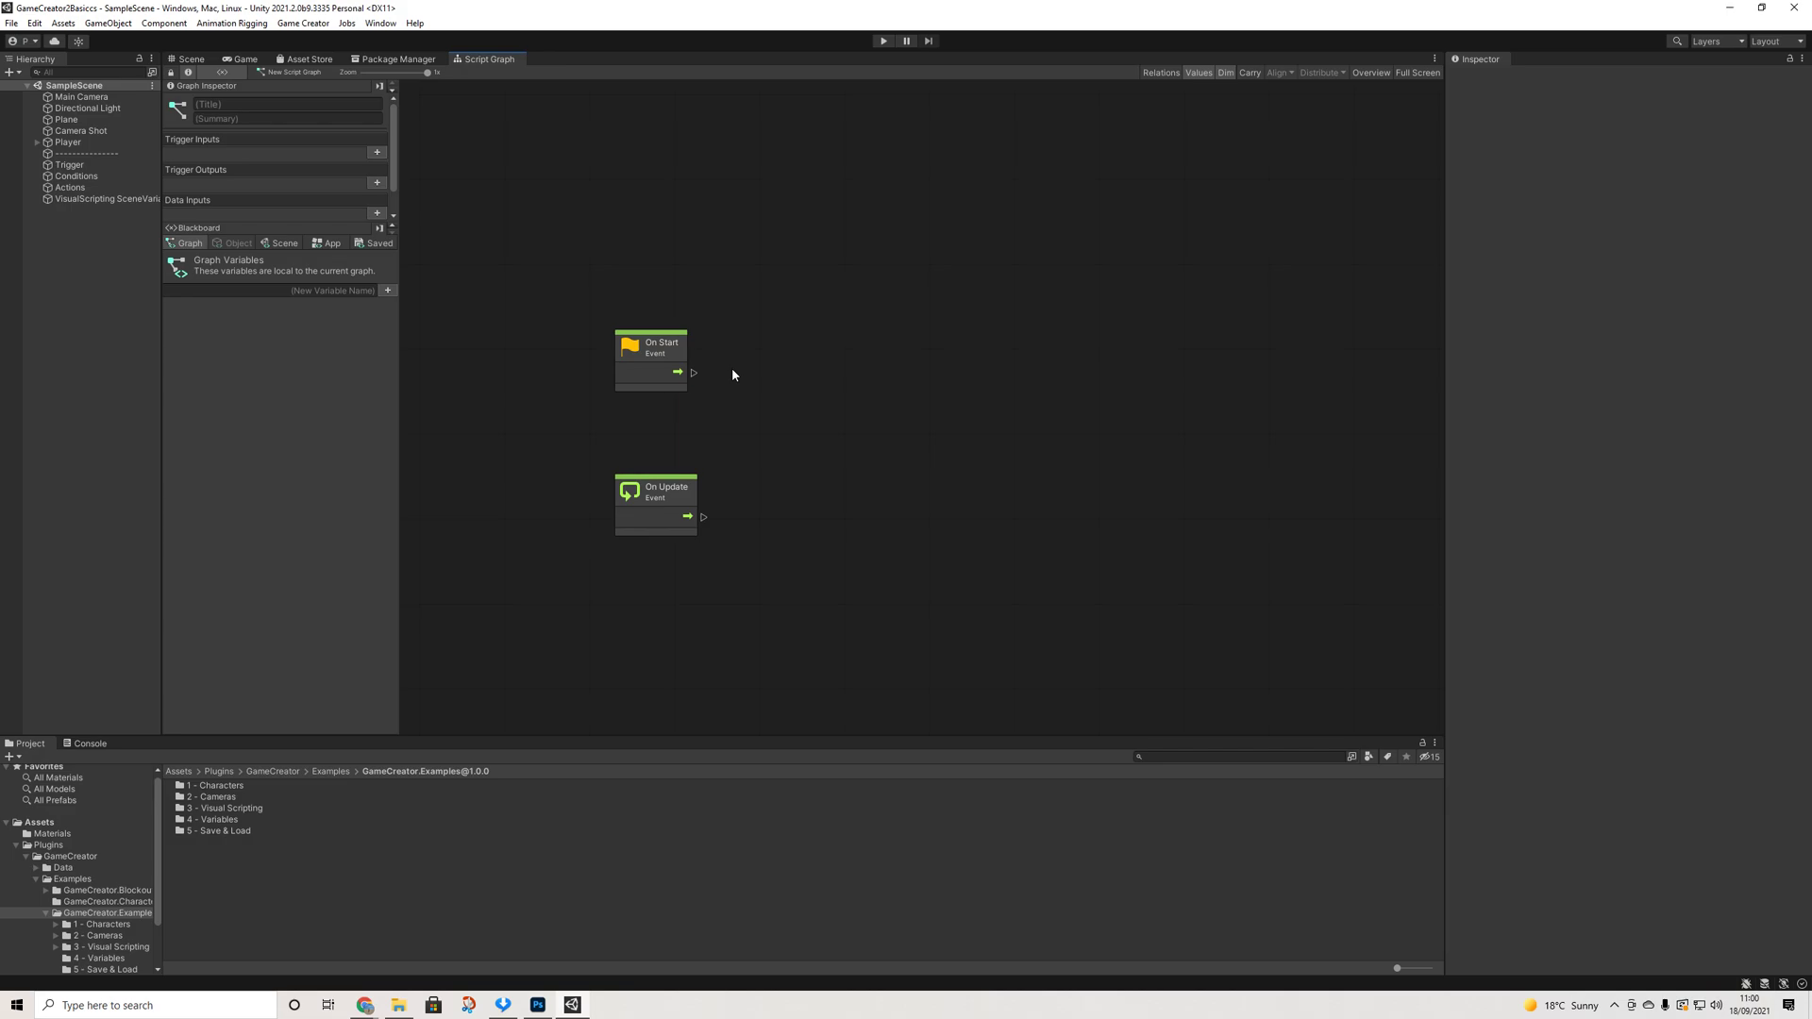
middle_click_drag(732, 375, 702, 388)
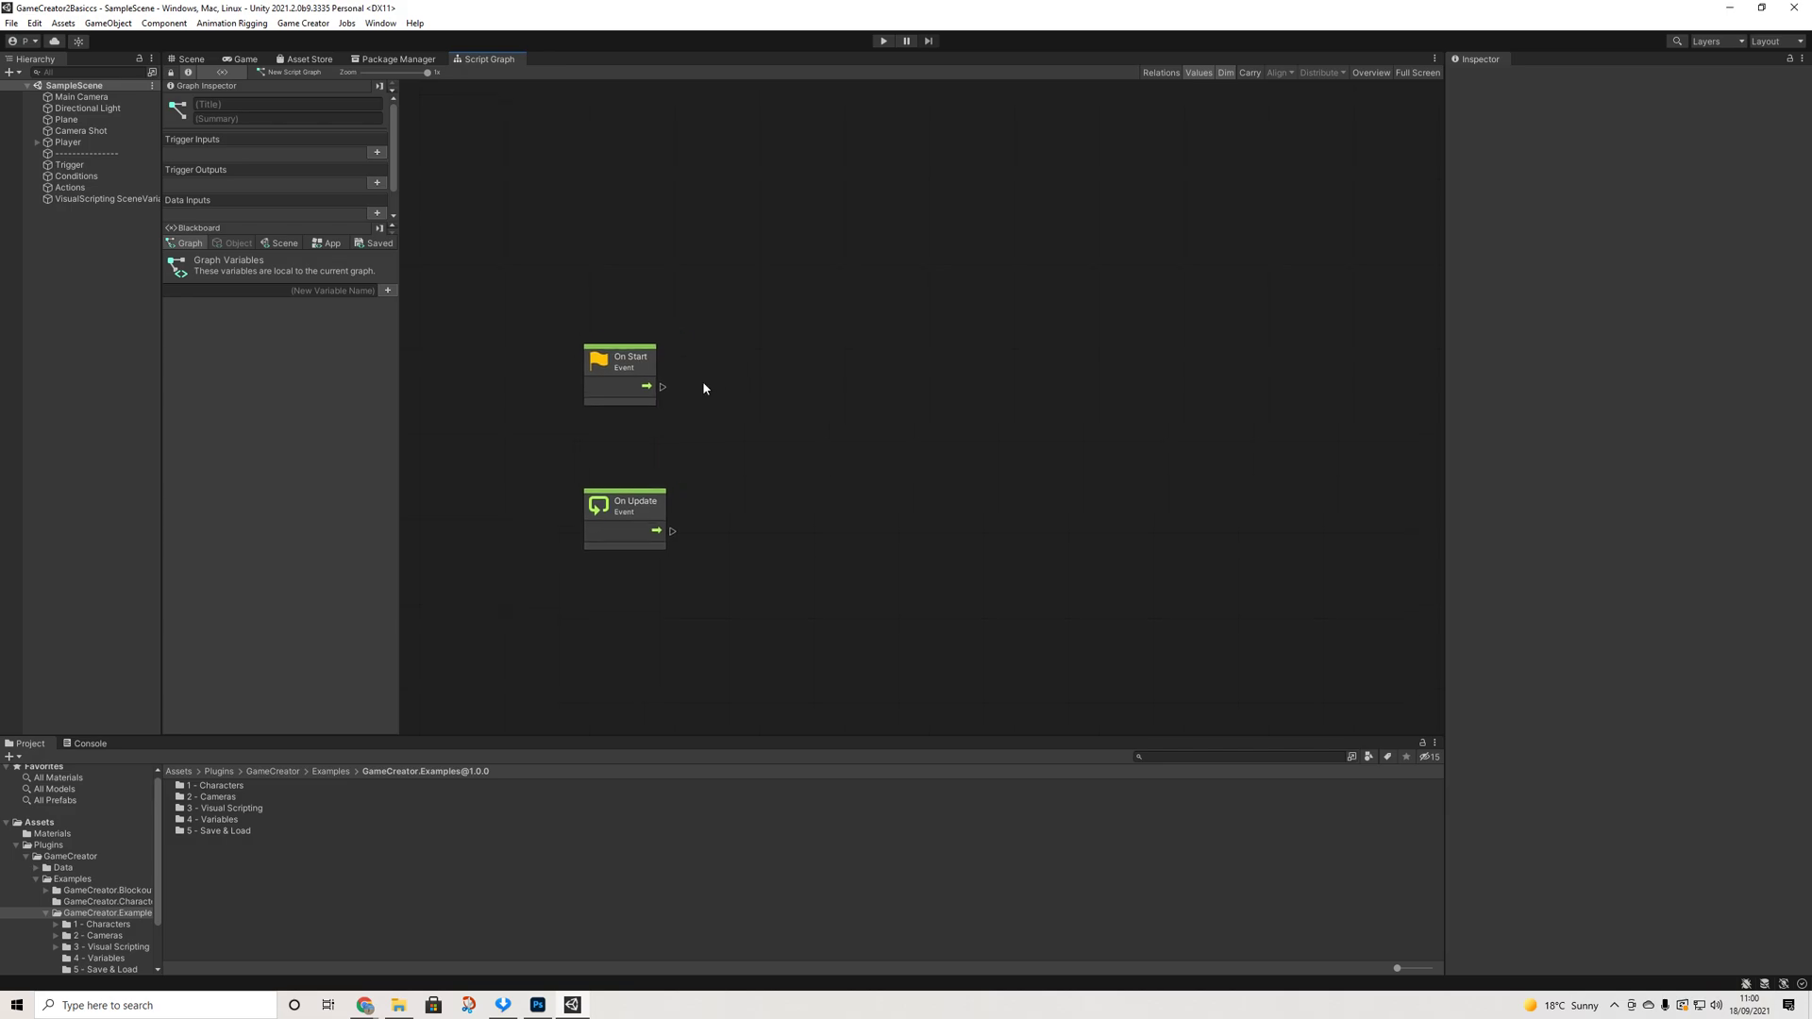
middle_click_drag(703, 387, 714, 397)
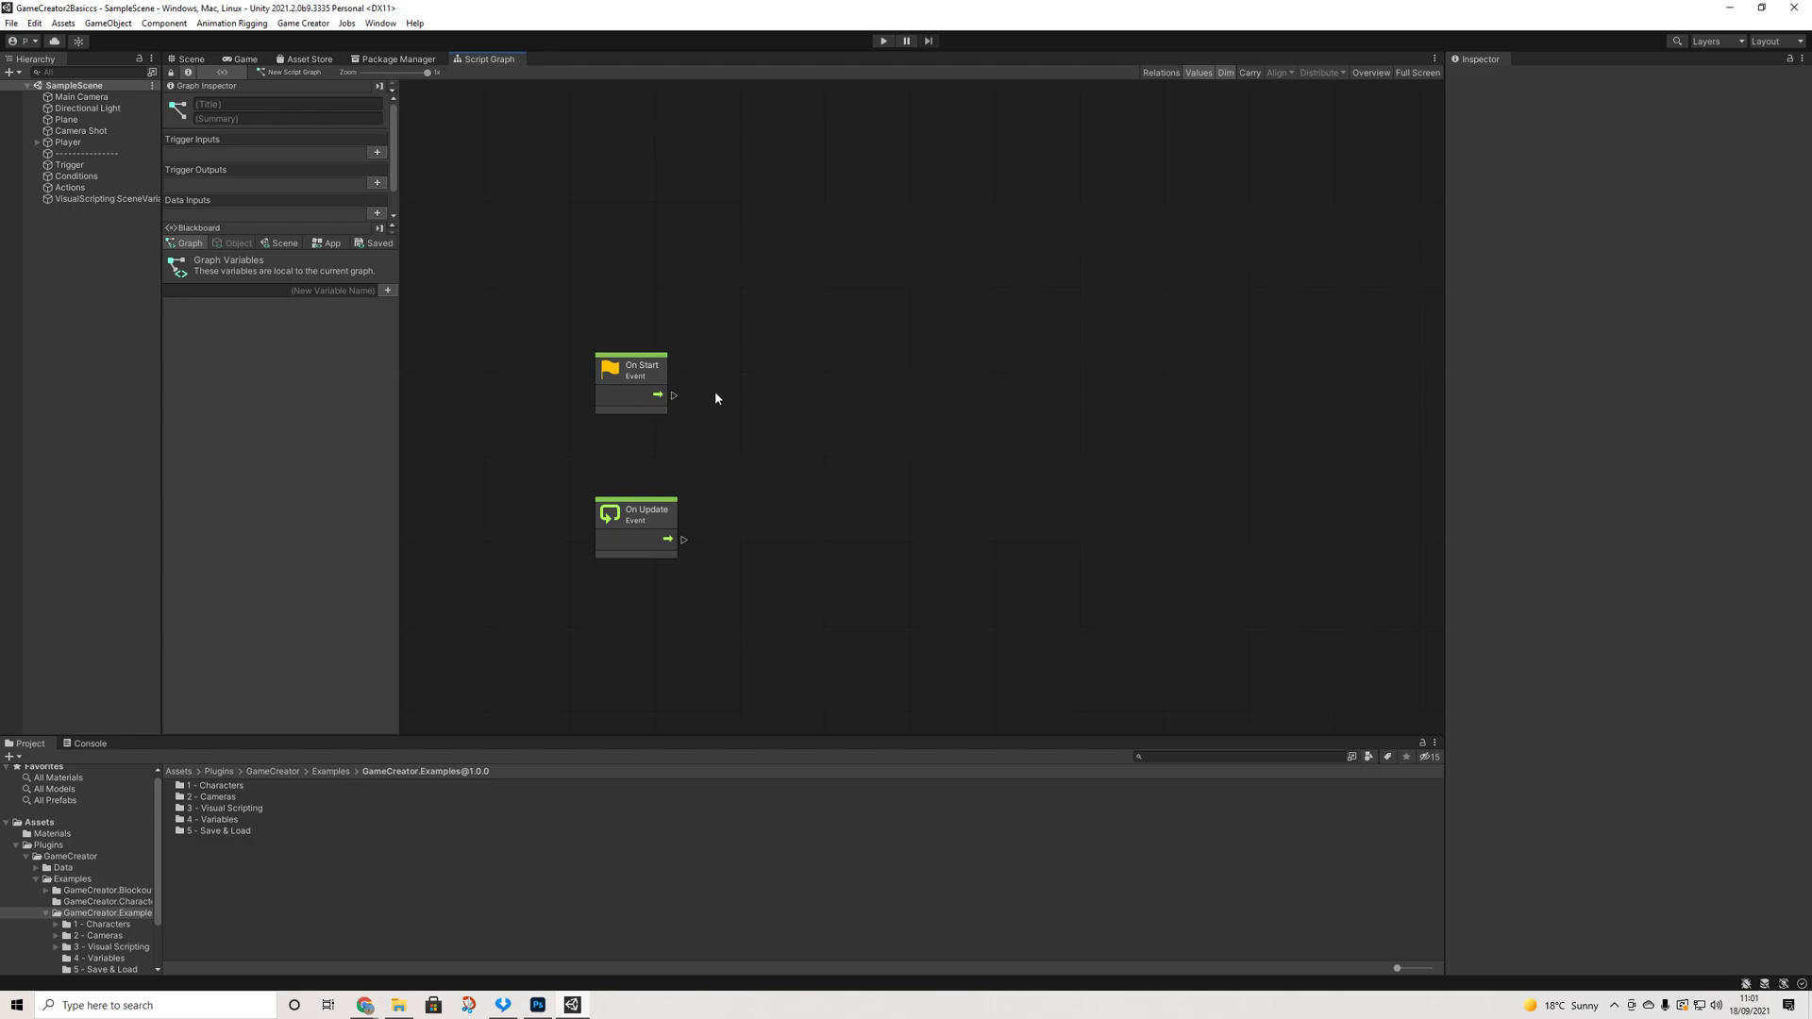
mouse_move(715, 397)
middle_mouse_down()
mouse_move(699, 412)
mouse_move(717, 416)
middle_mouse_up()
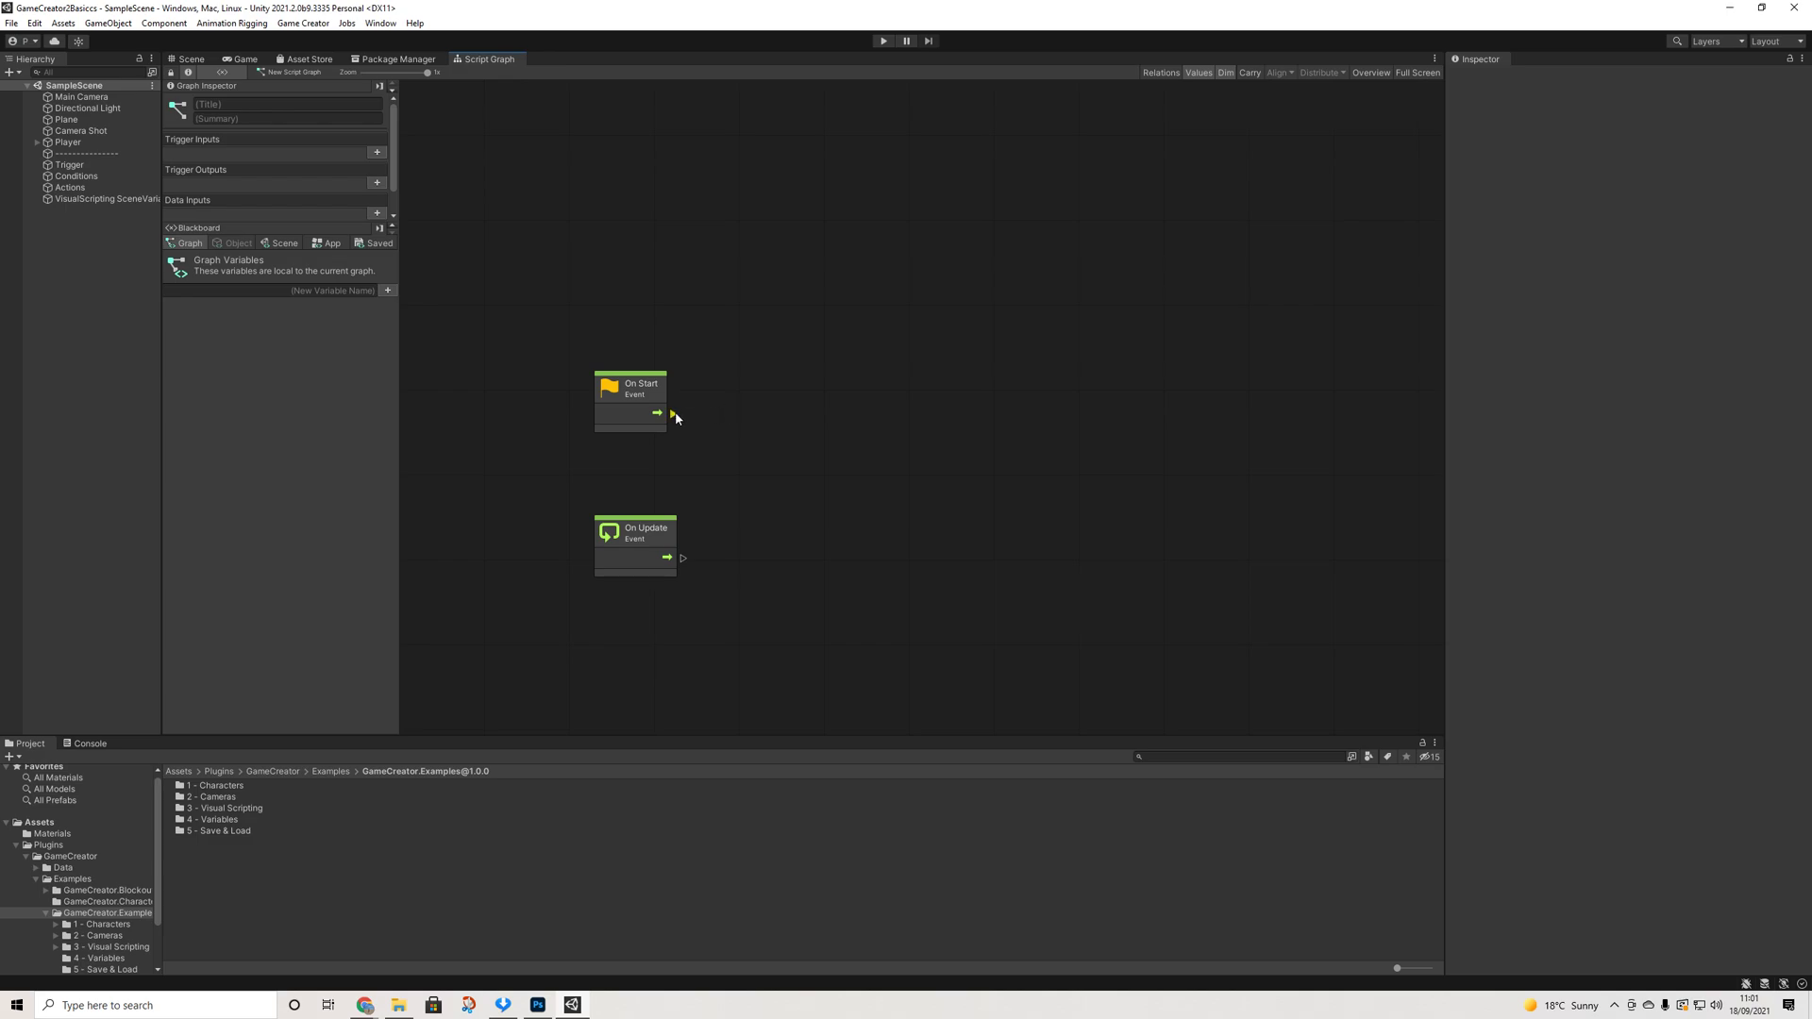
left_click_drag(675, 413, 795, 412)
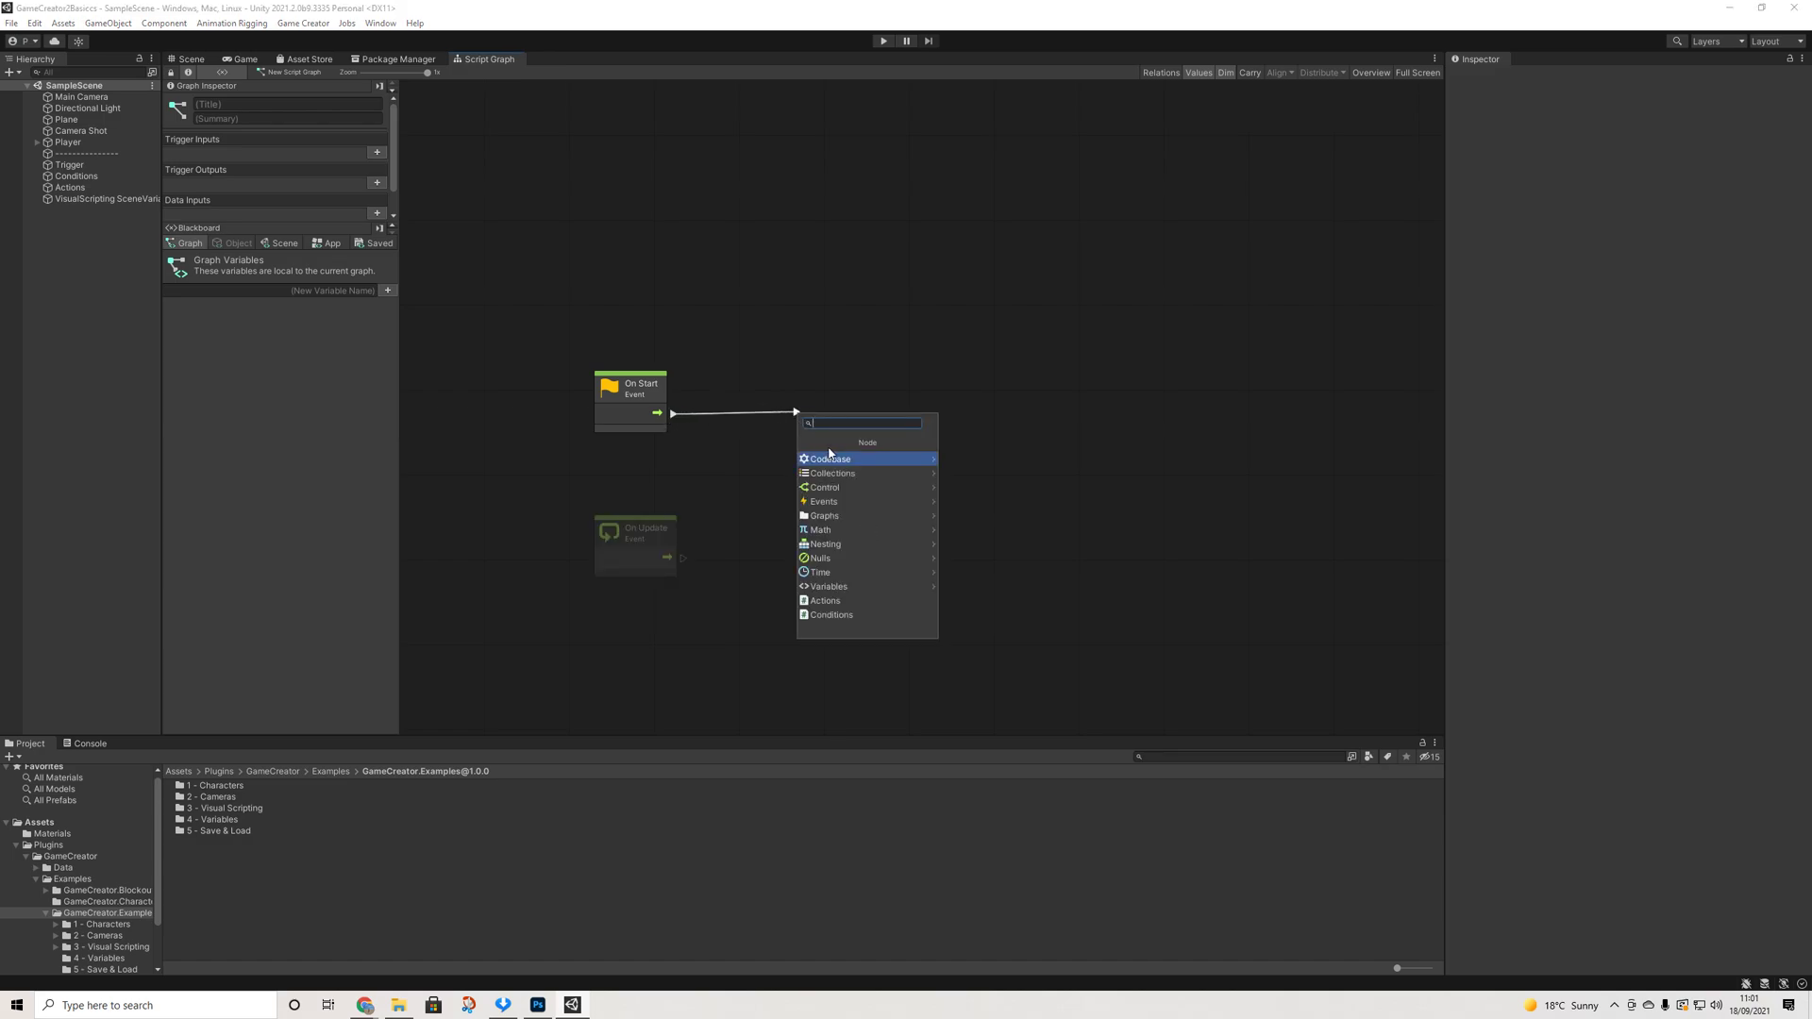
Chain On Start into Trigger Custom Event and an Actions node fed by a Game Object, running On Start as a coroutine
type("trigg")
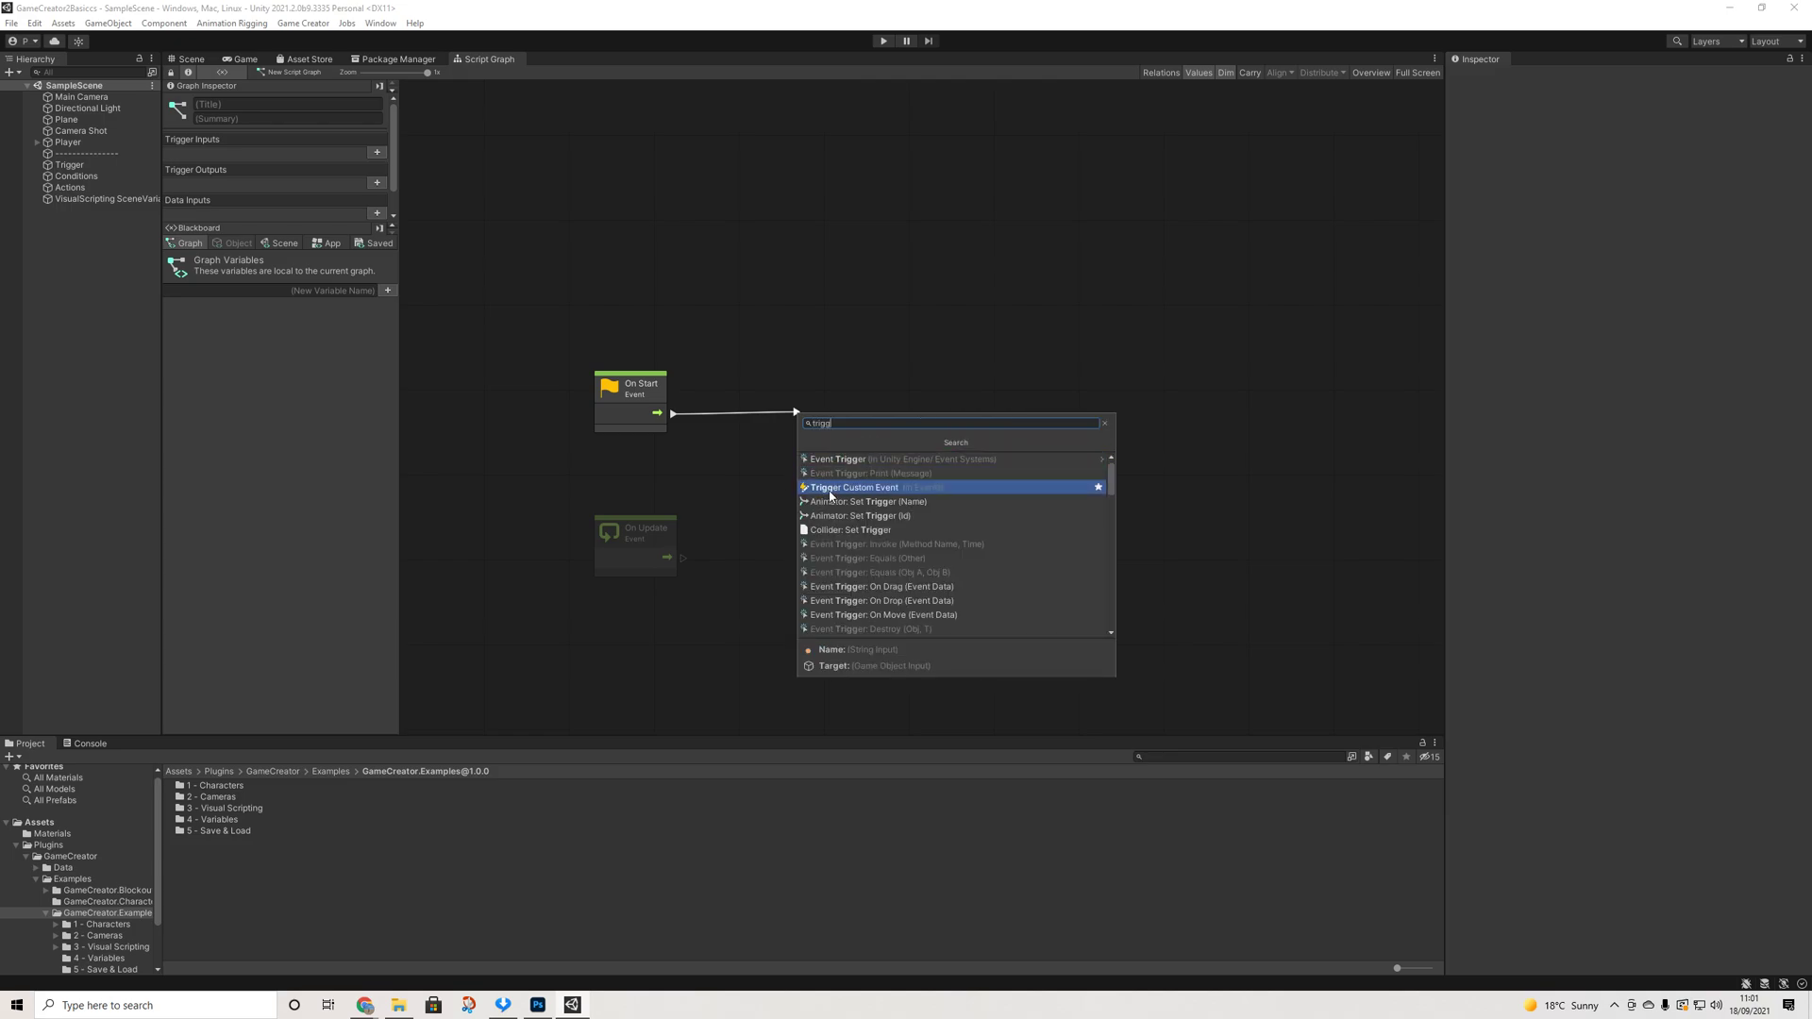
left_click(844, 486)
left_click_drag(902, 411, 1015, 415)
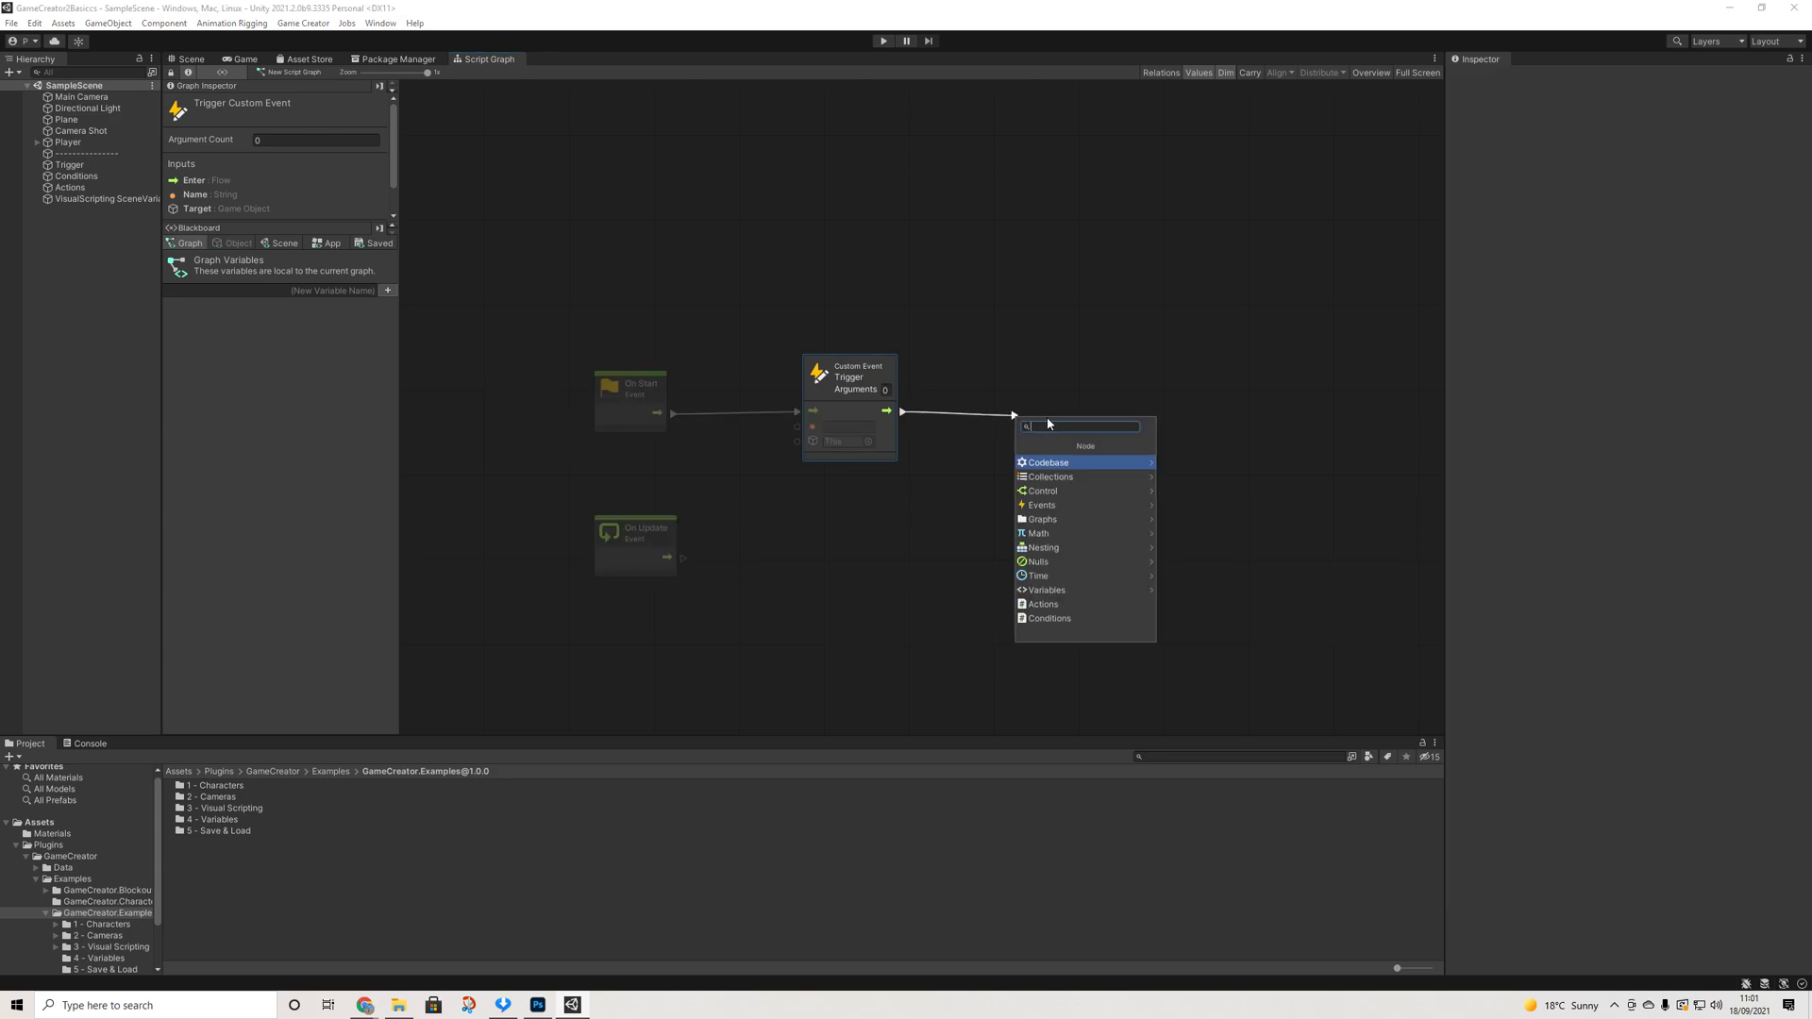
left_click(1044, 604)
left_click_drag(1069, 376, 931, 511)
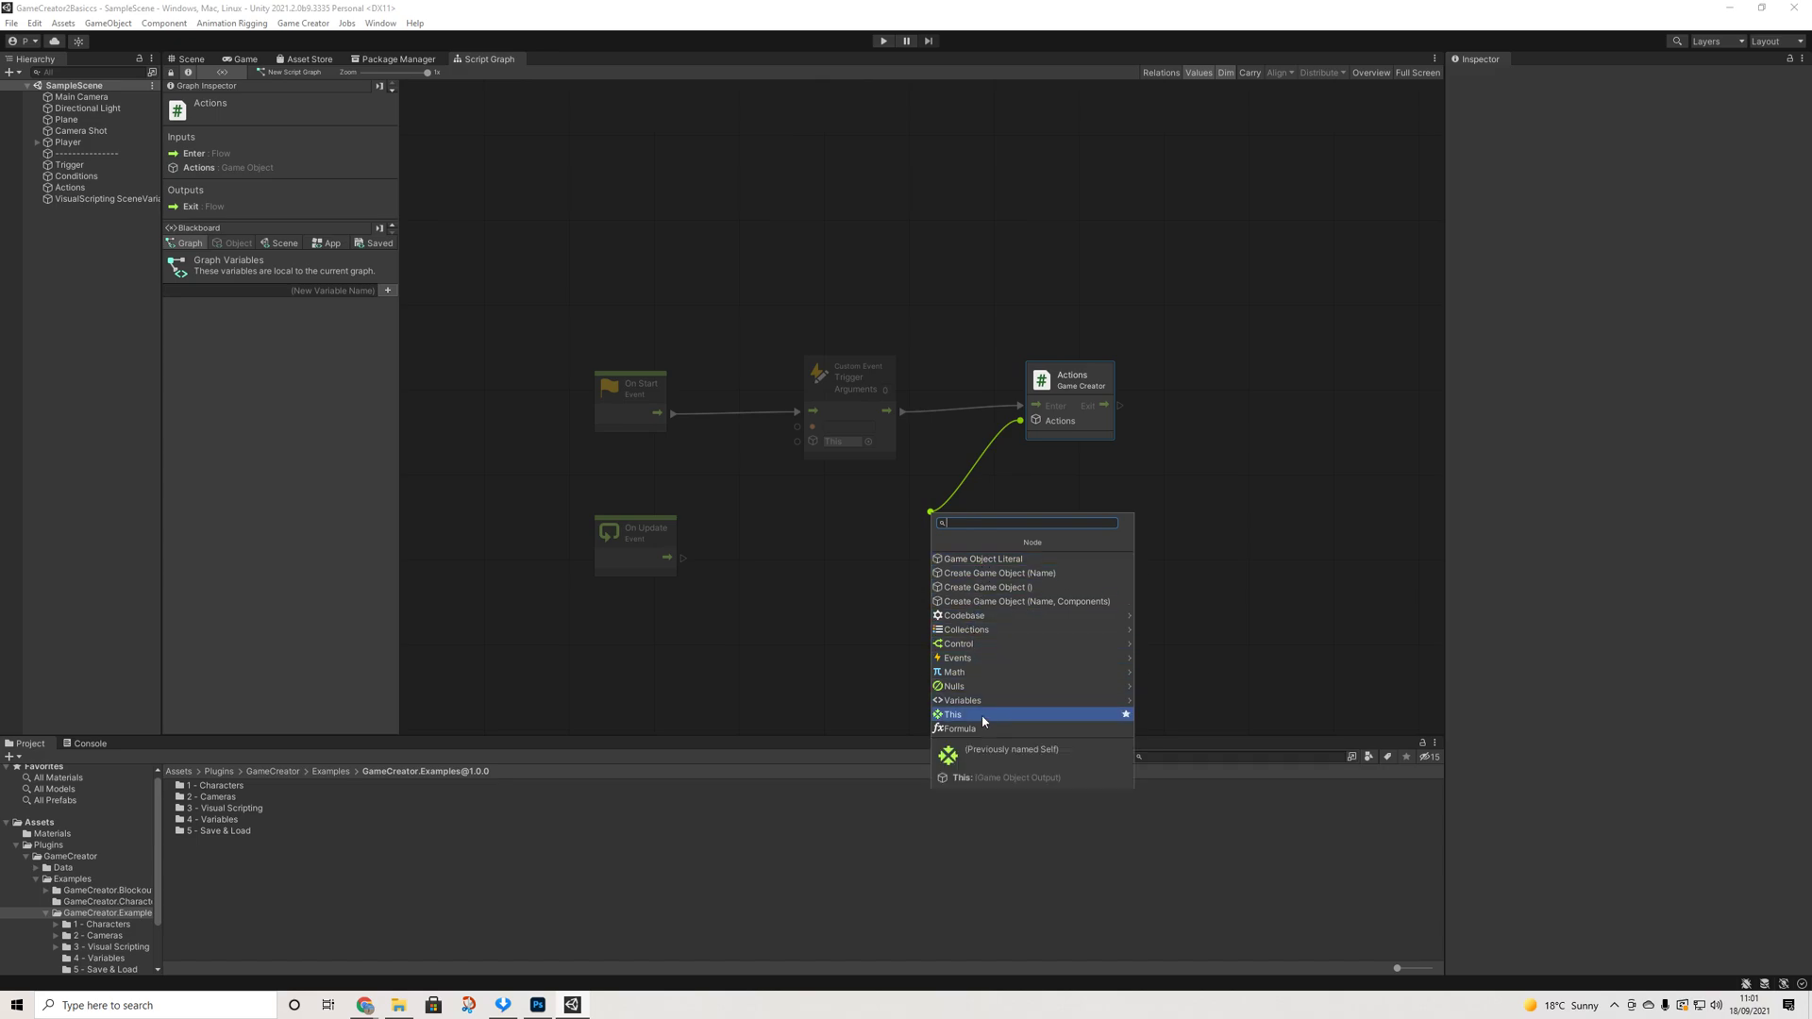
left_click(980, 558)
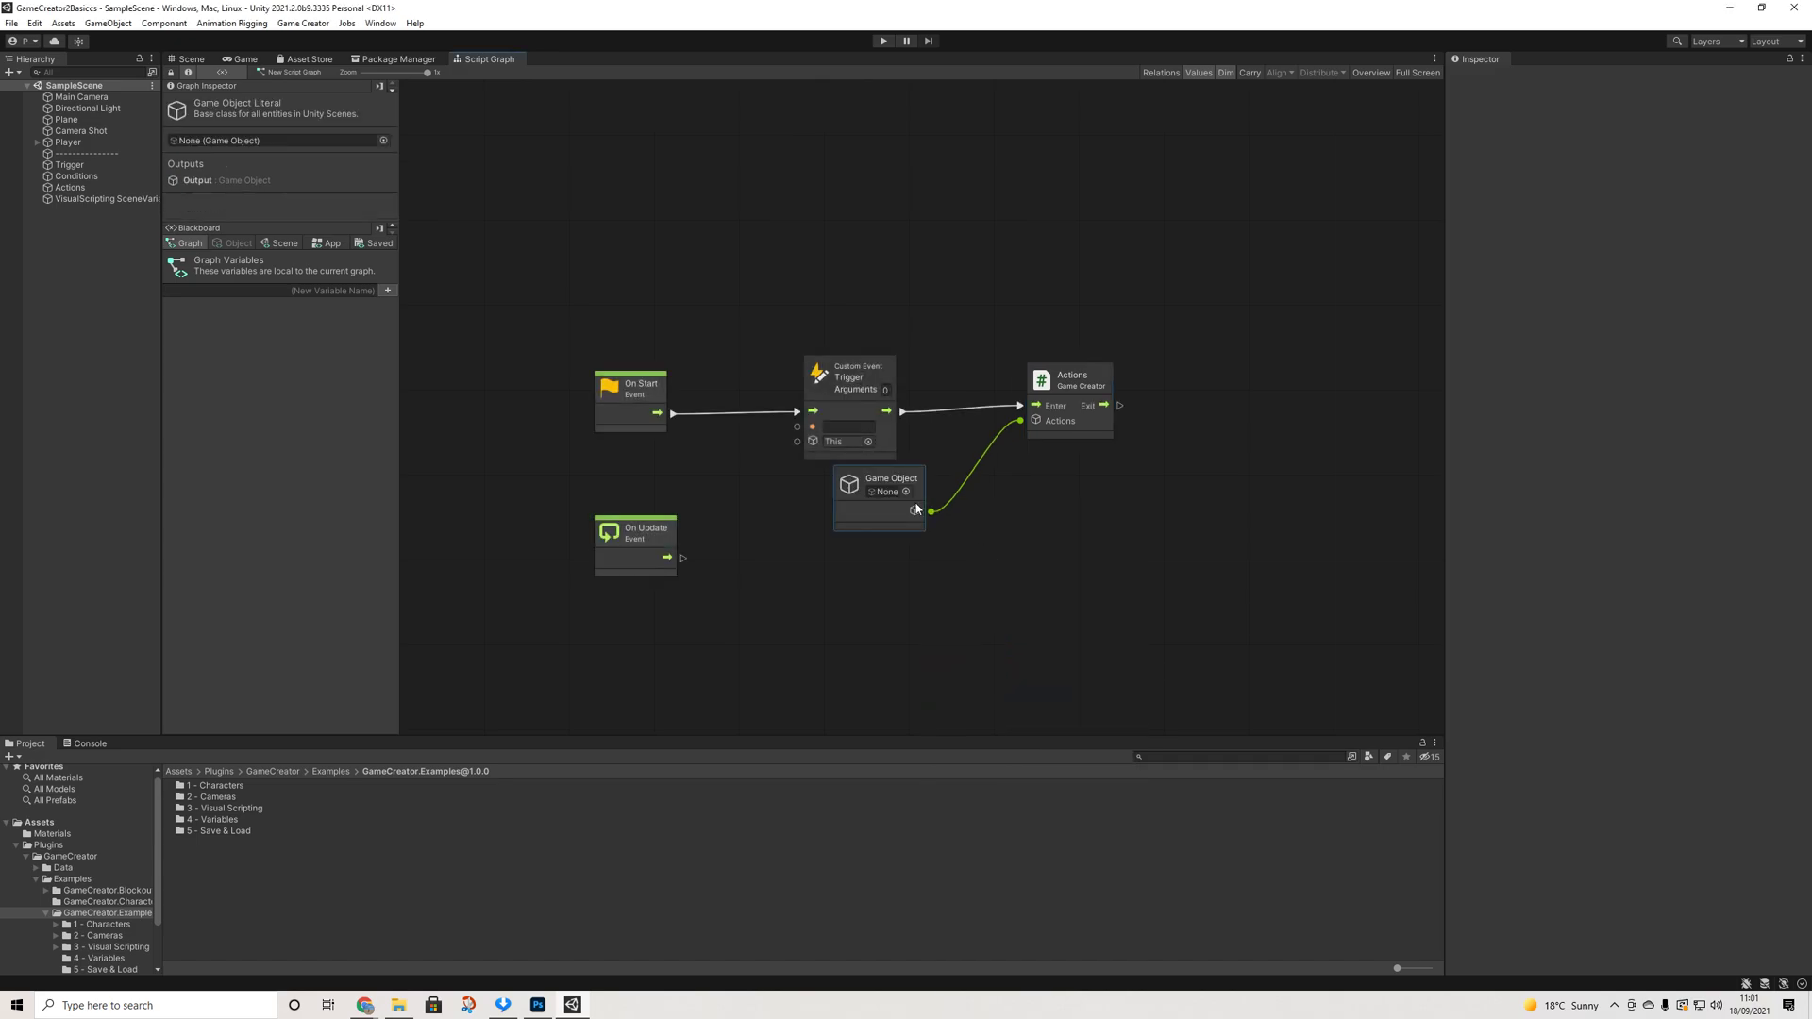
left_click_drag(899, 480, 969, 509)
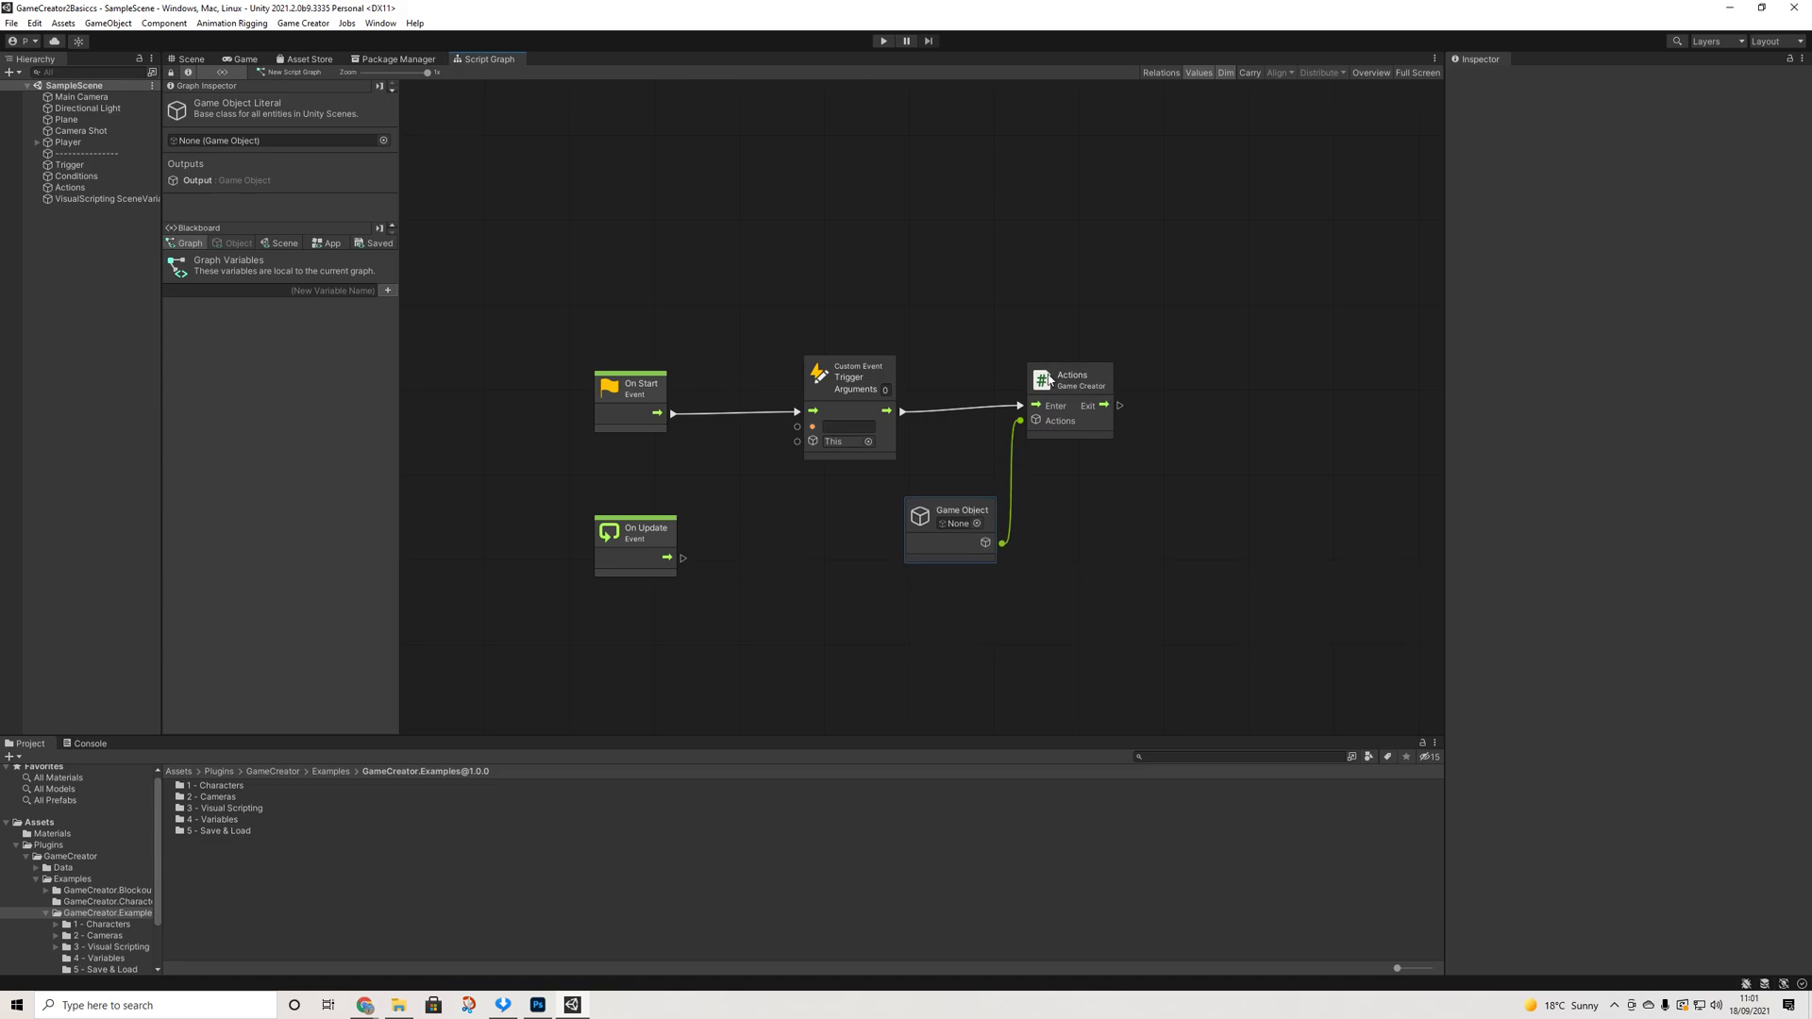
left_click_drag(1052, 379, 1050, 385)
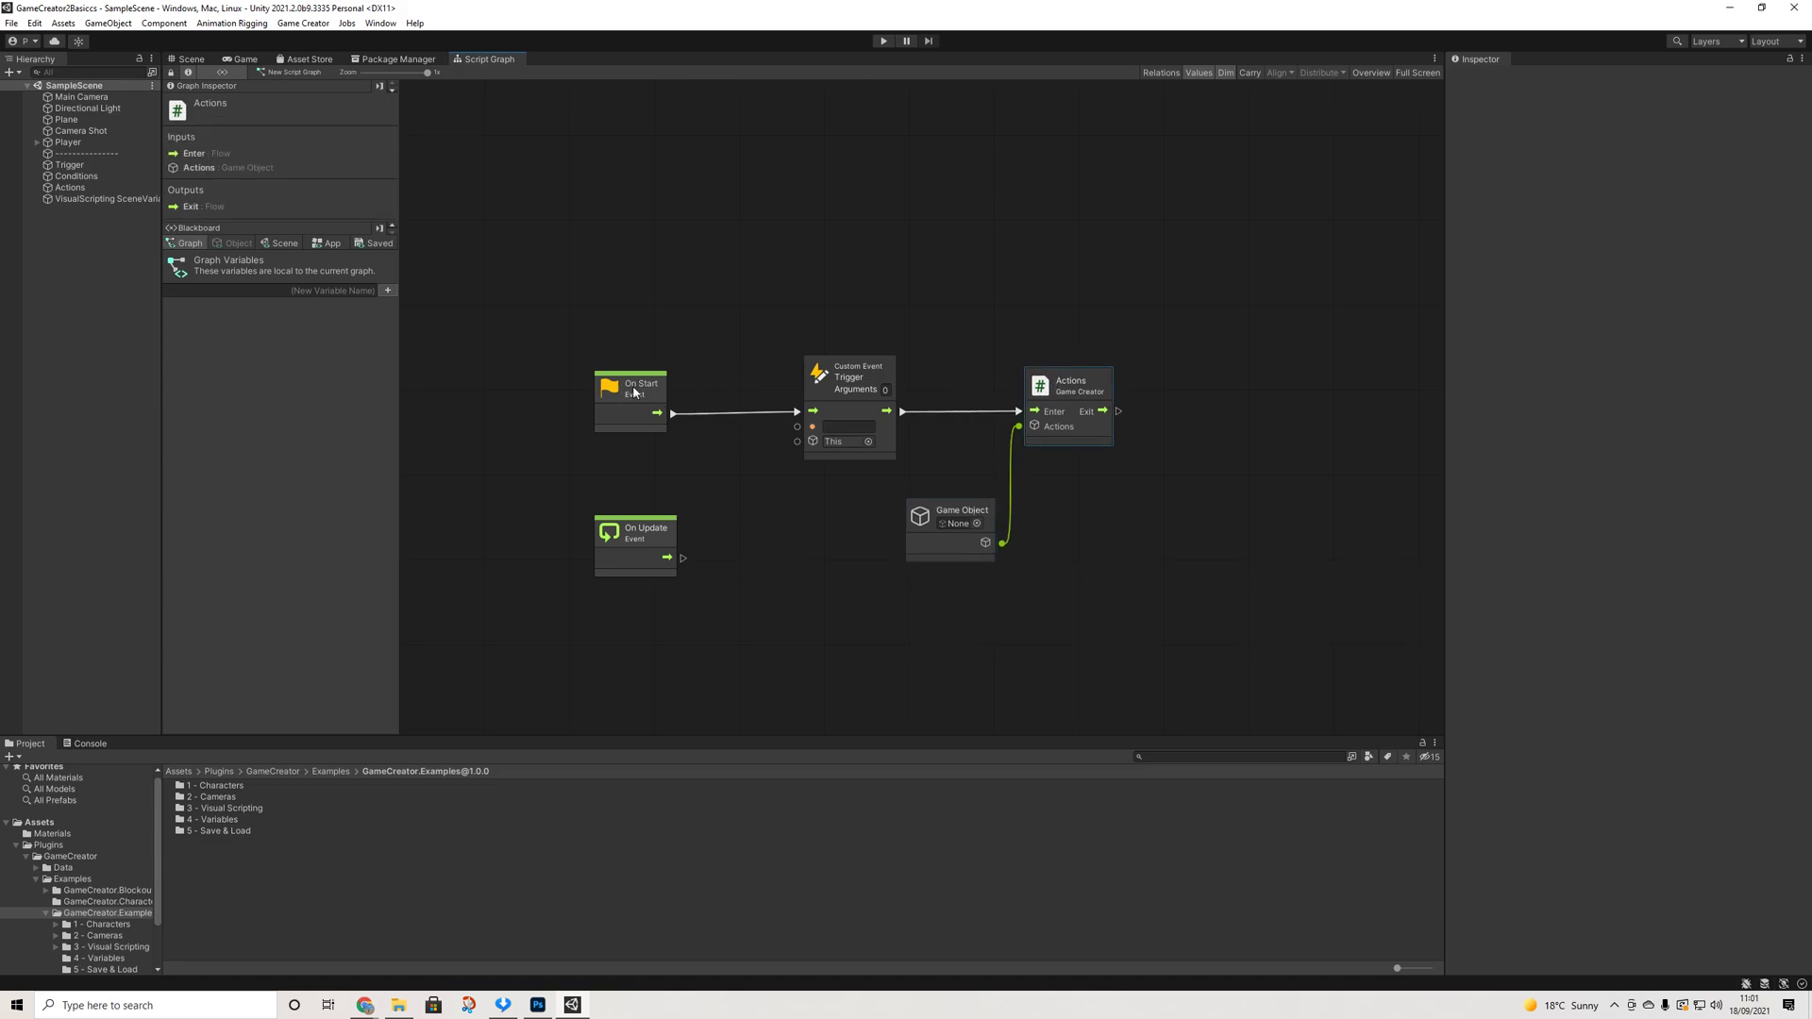
left_click_drag(642, 402, 641, 400)
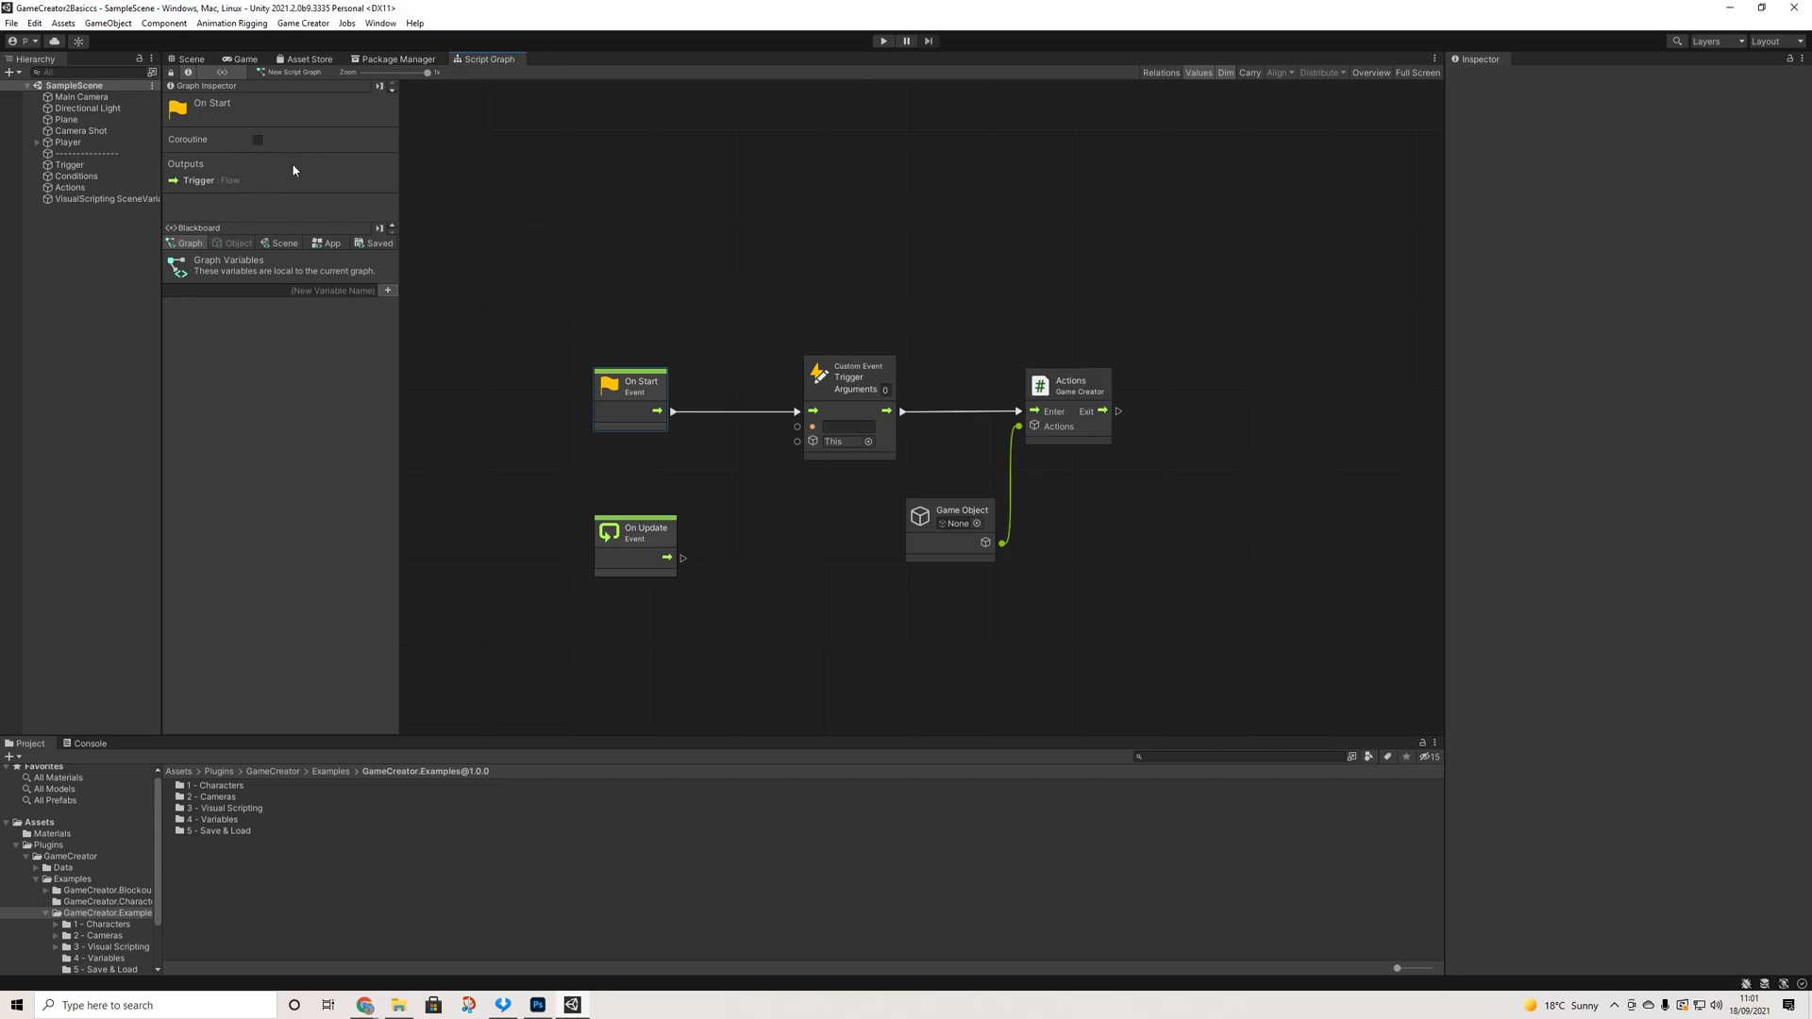
left_click(258, 140)
Delete the Trigger and Conditions objects from the scene Hierarchy
left_click(196, 61)
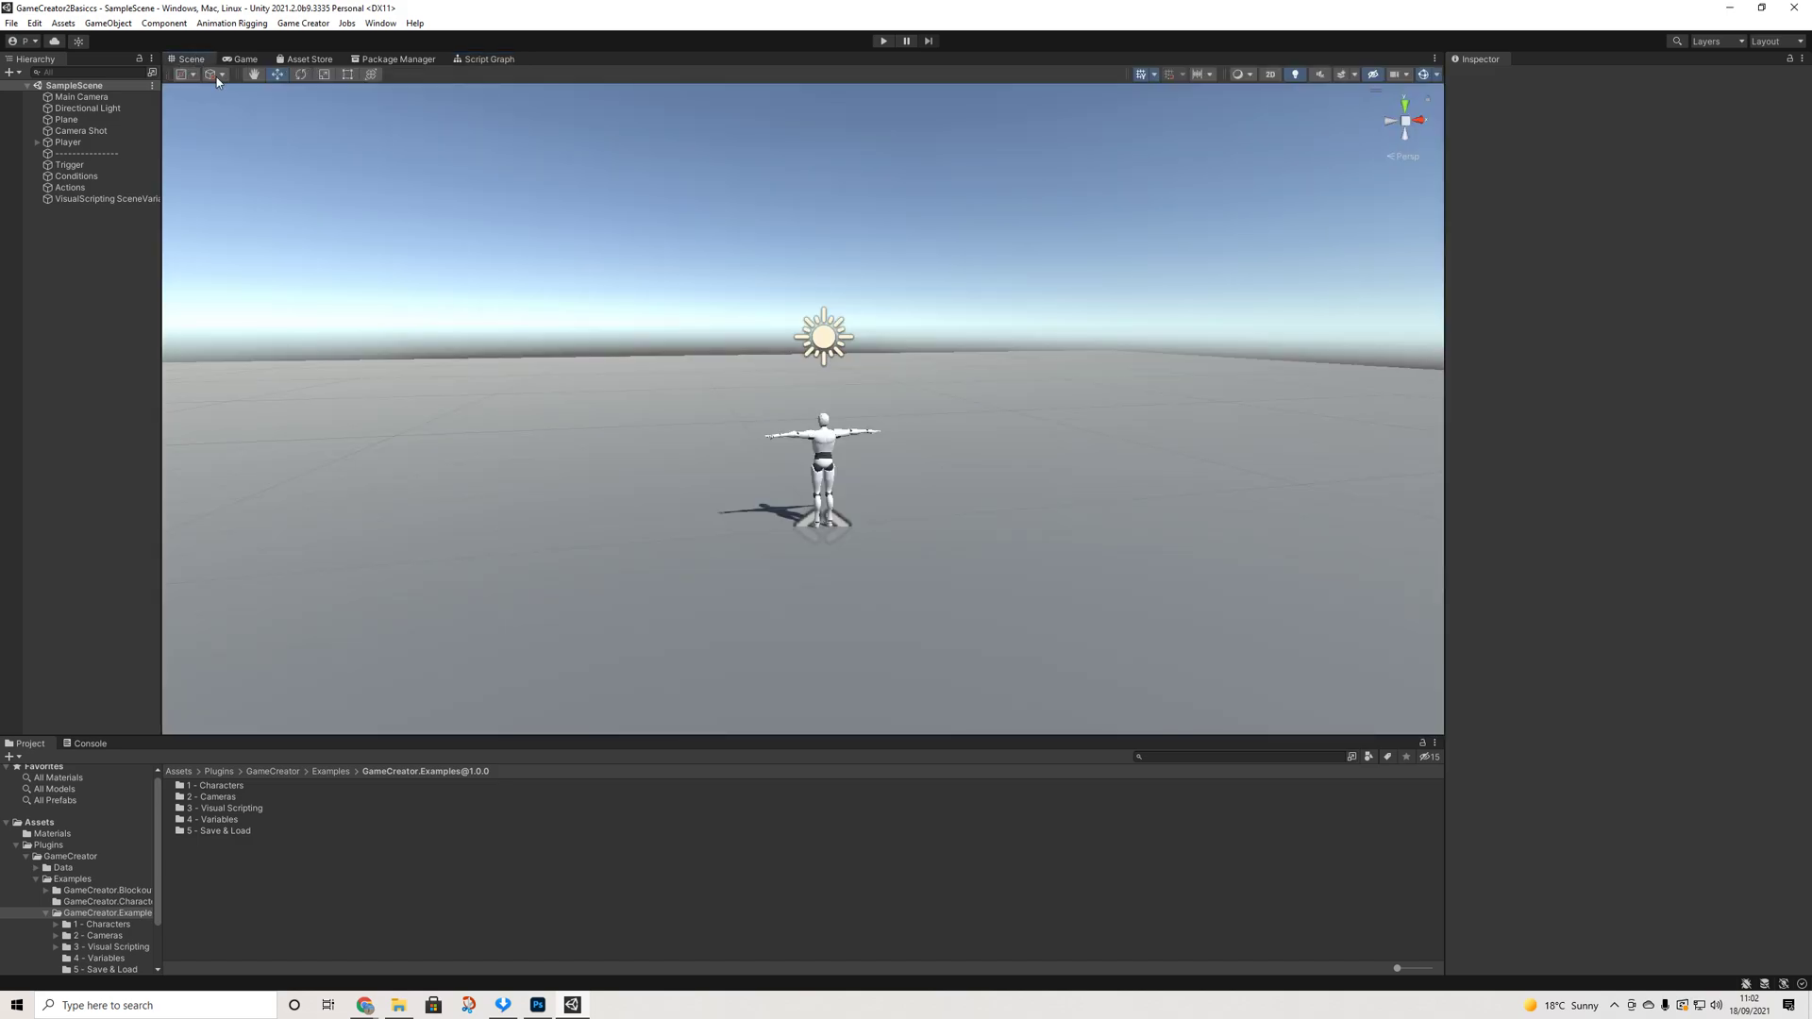
left_click(71, 166)
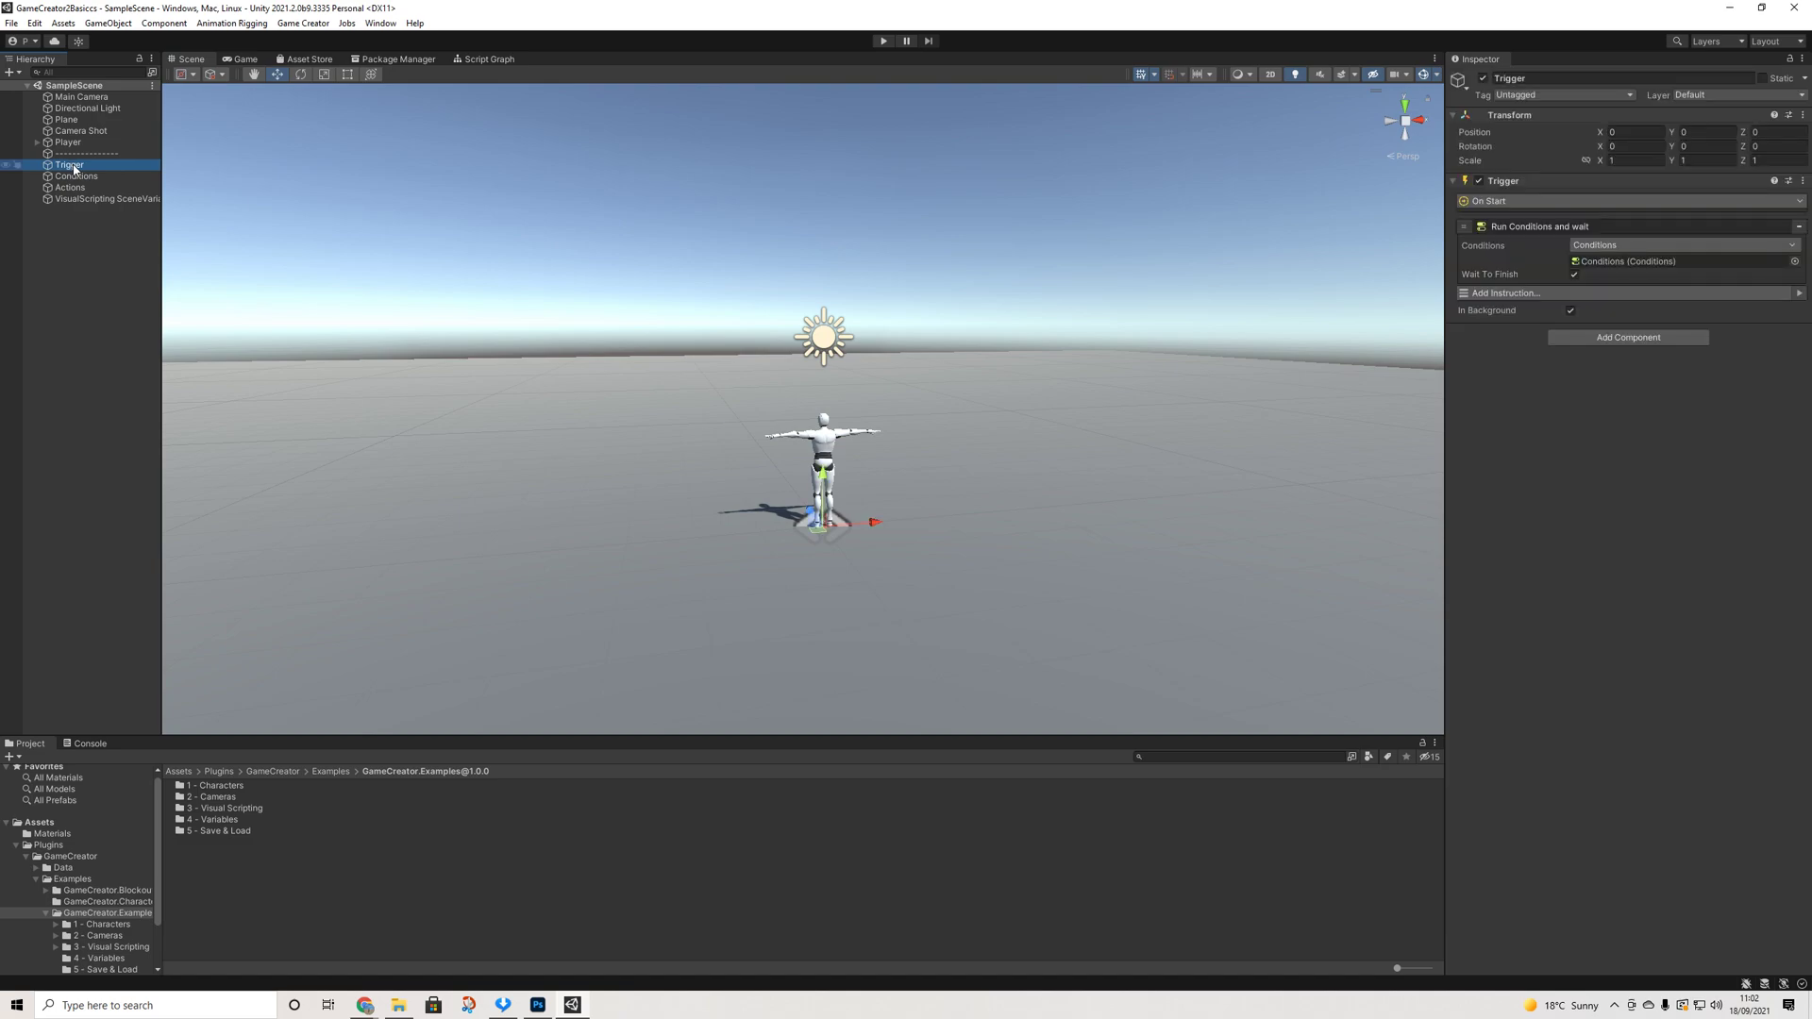
left_click(73, 168)
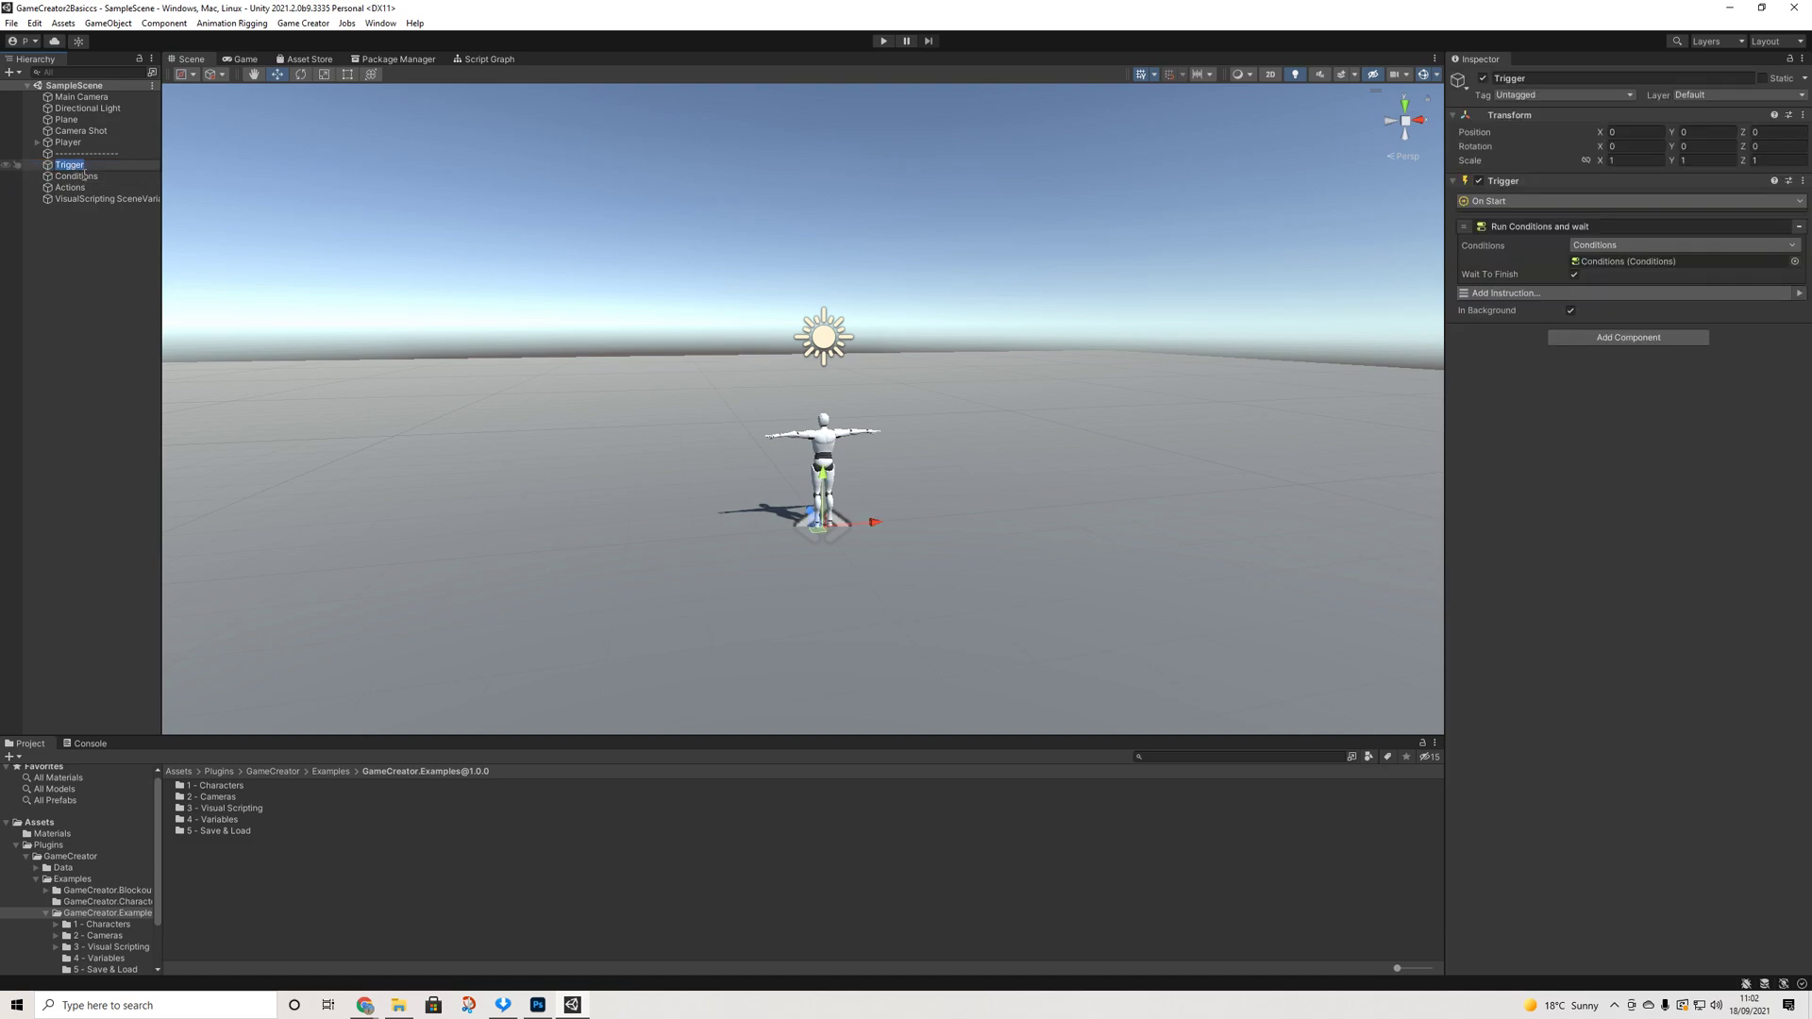
key("BackSpace")
left_click(72, 175)
key("Delete")
left_click(73, 166)
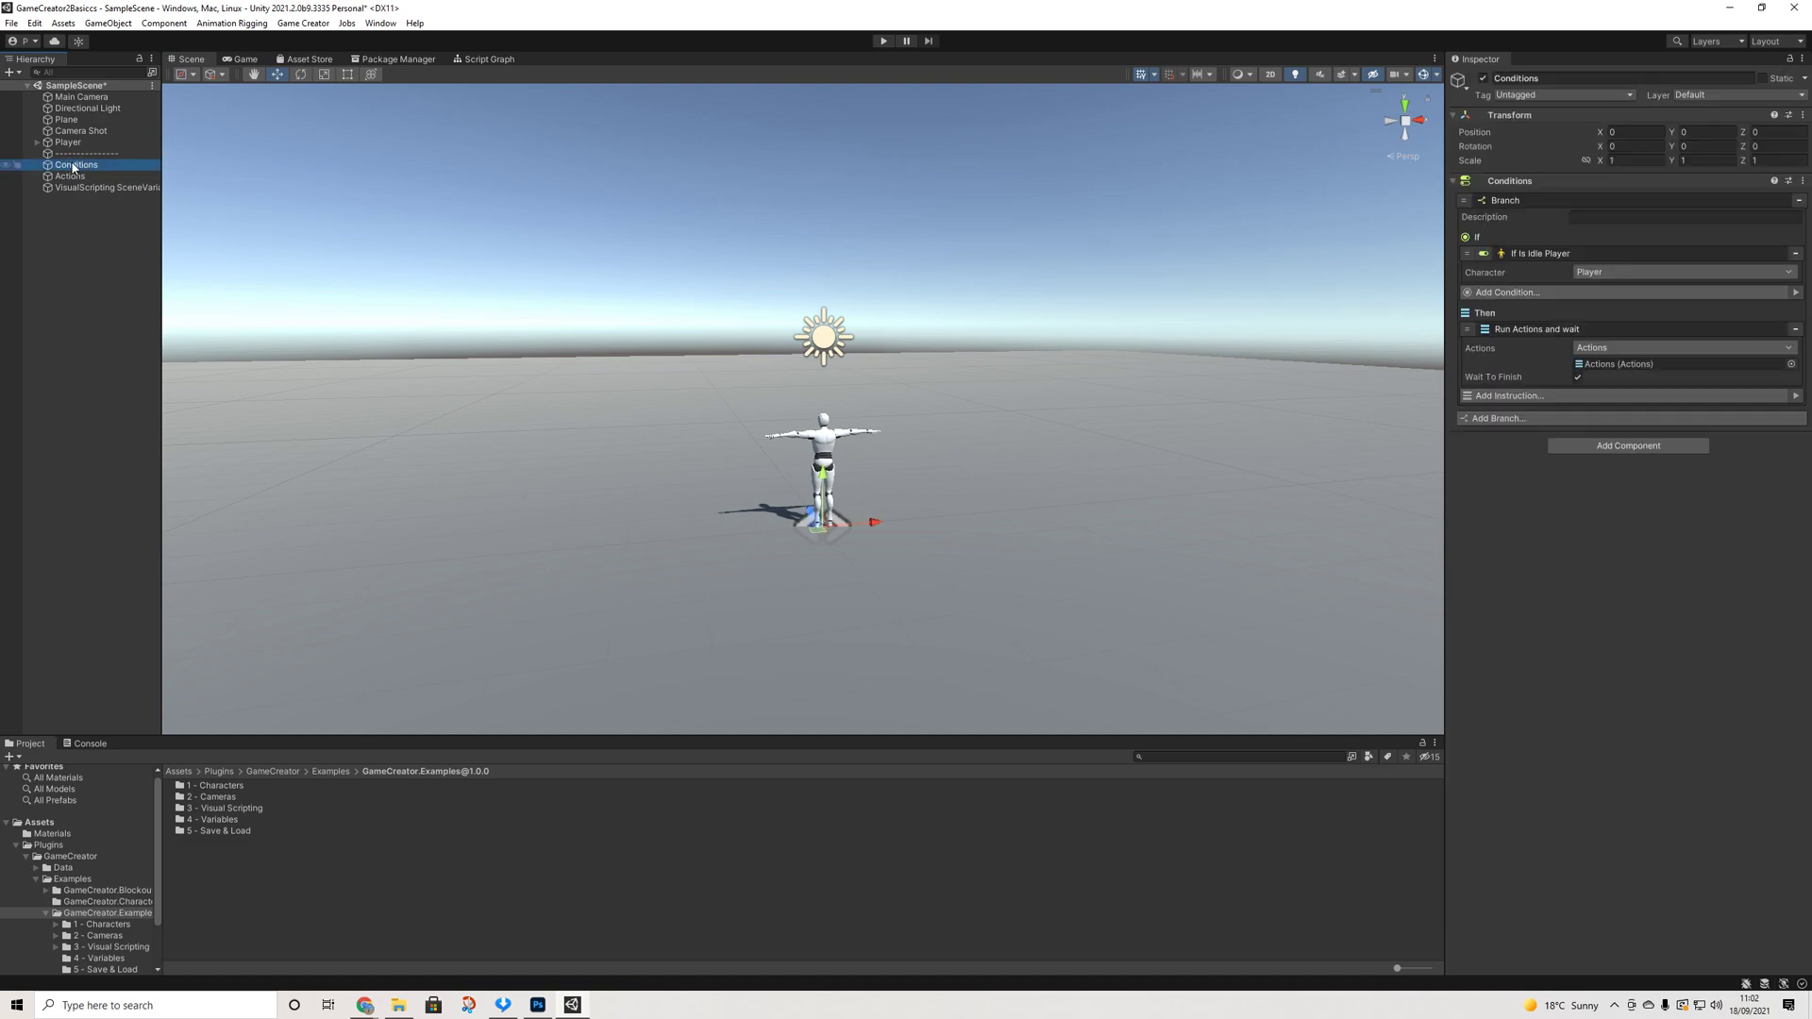
key("Delete")
Delete the old Actions object and create a new Game Creator > Interaction > Actions object
left_click(71, 166)
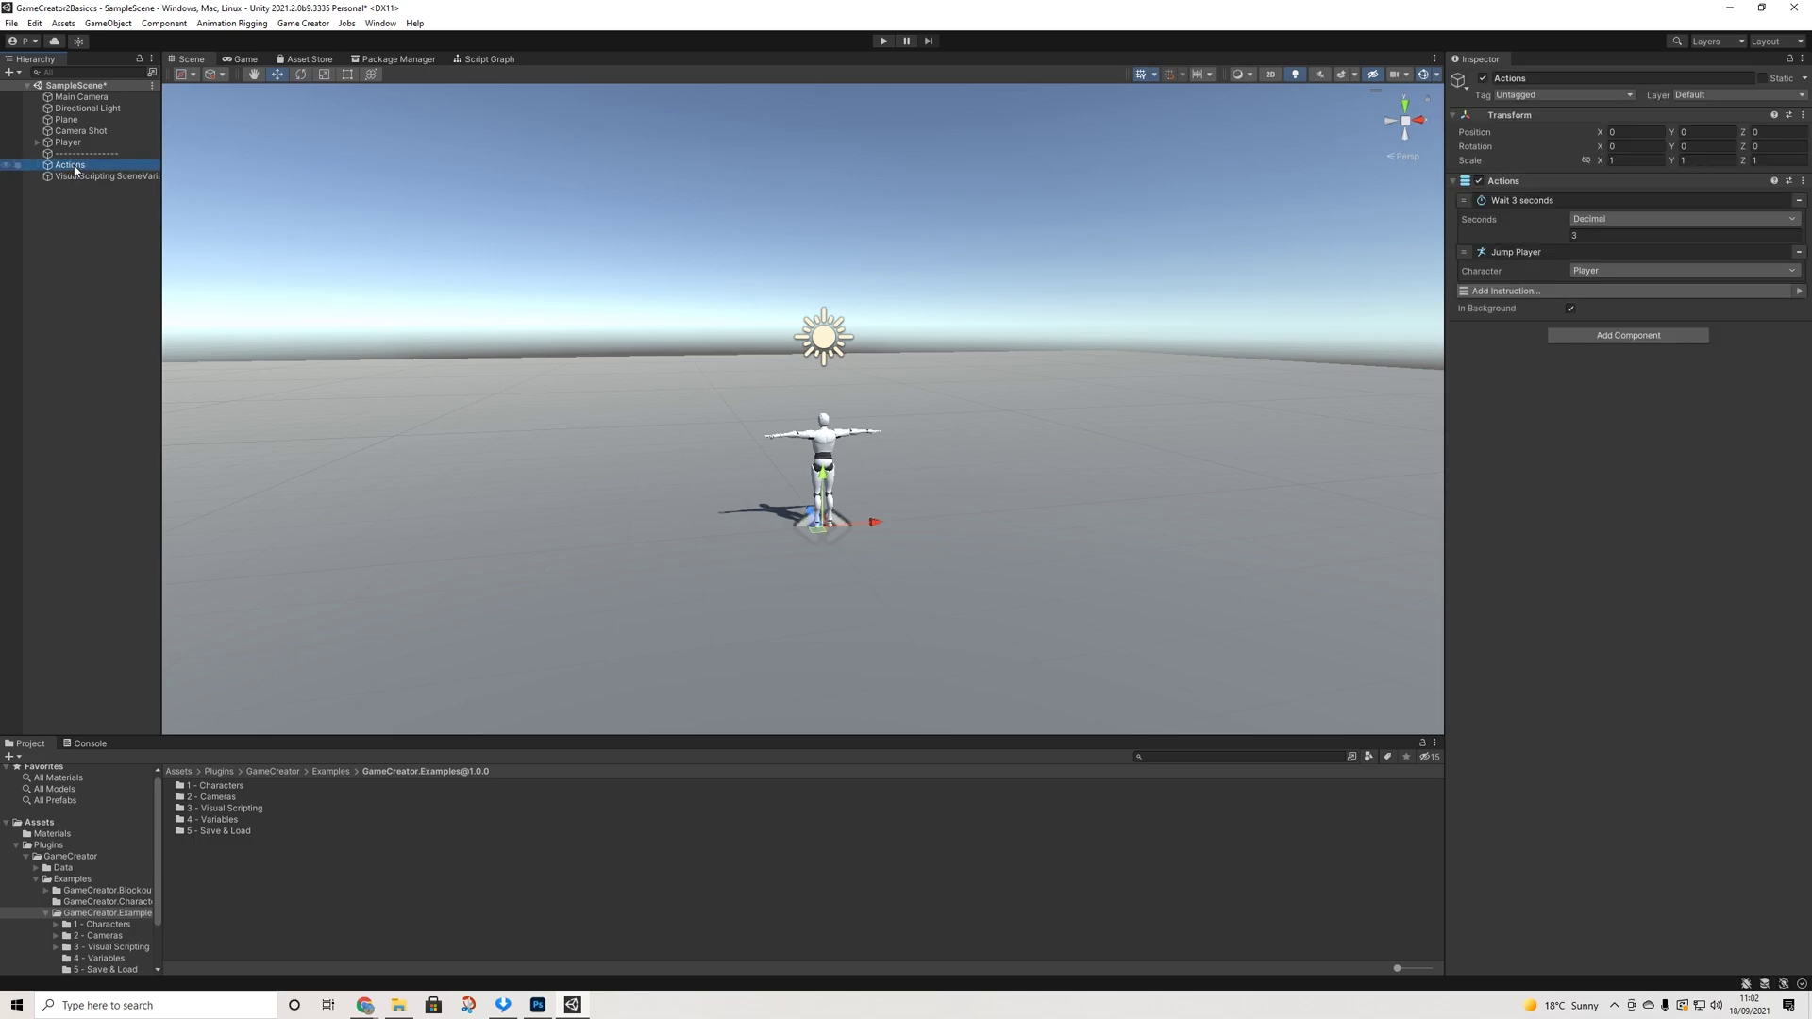
key("Delete")
right_click(92, 188)
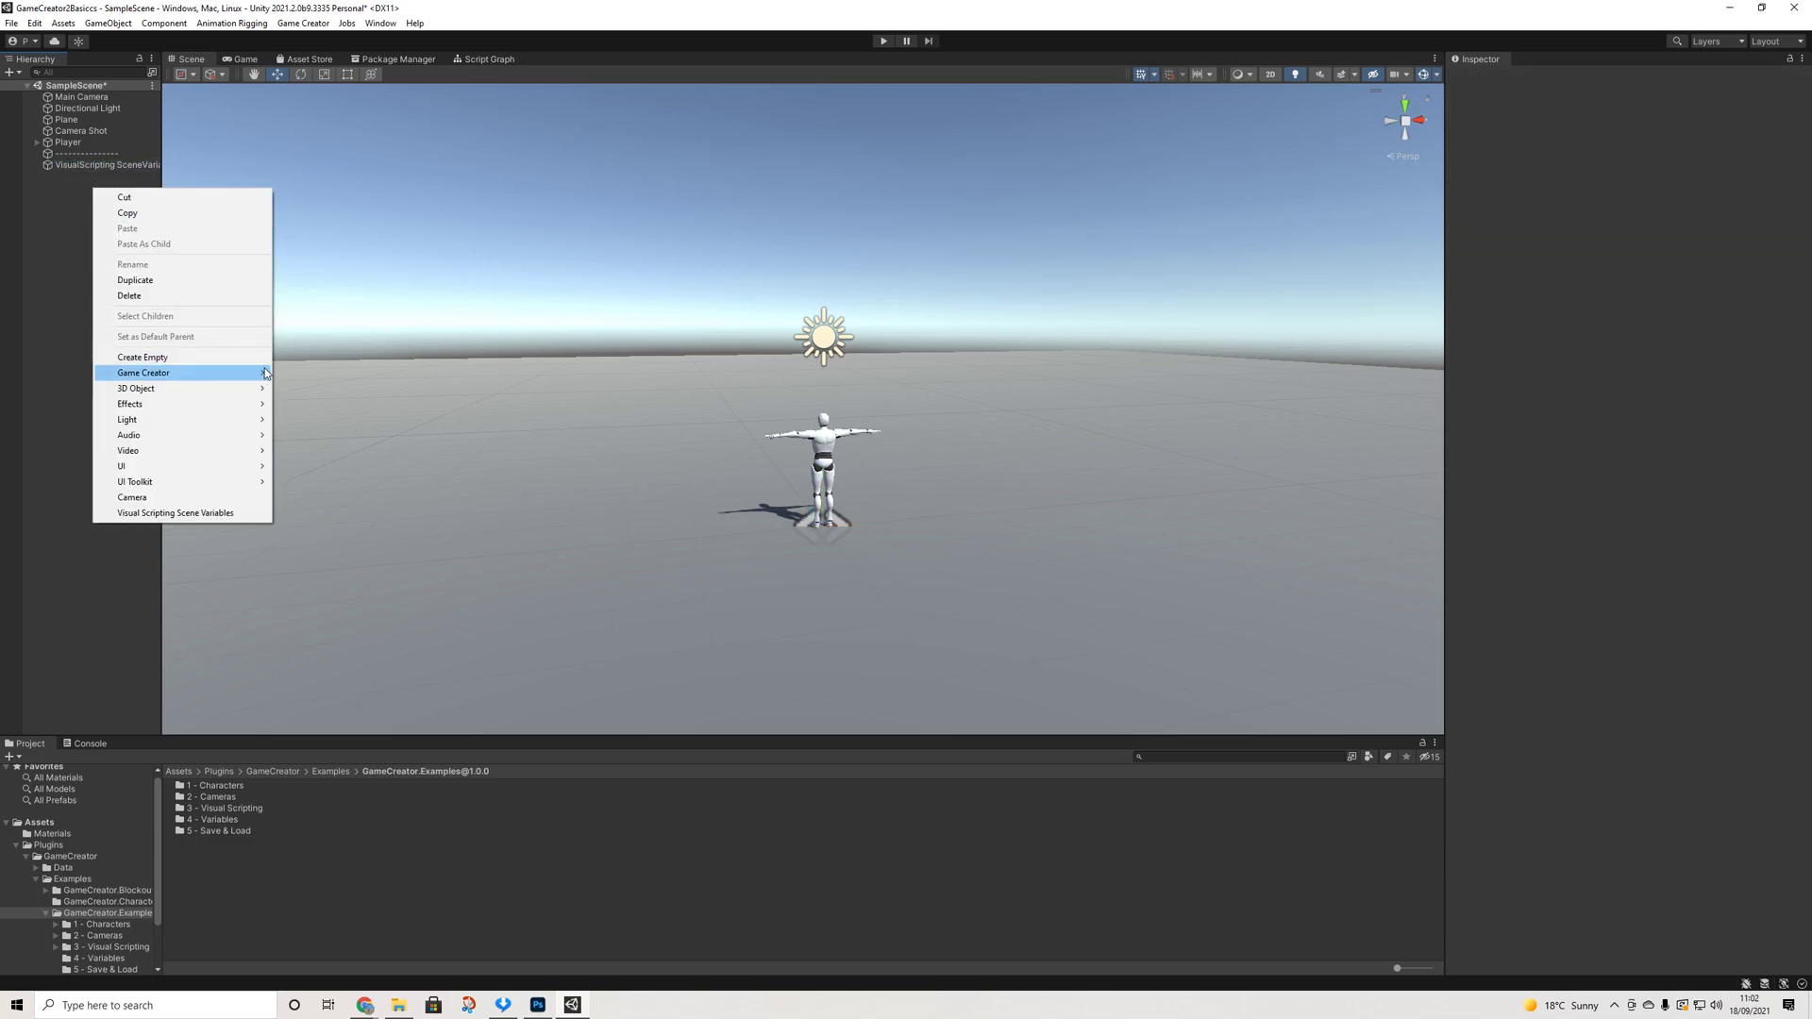
mouse_move(242, 375)
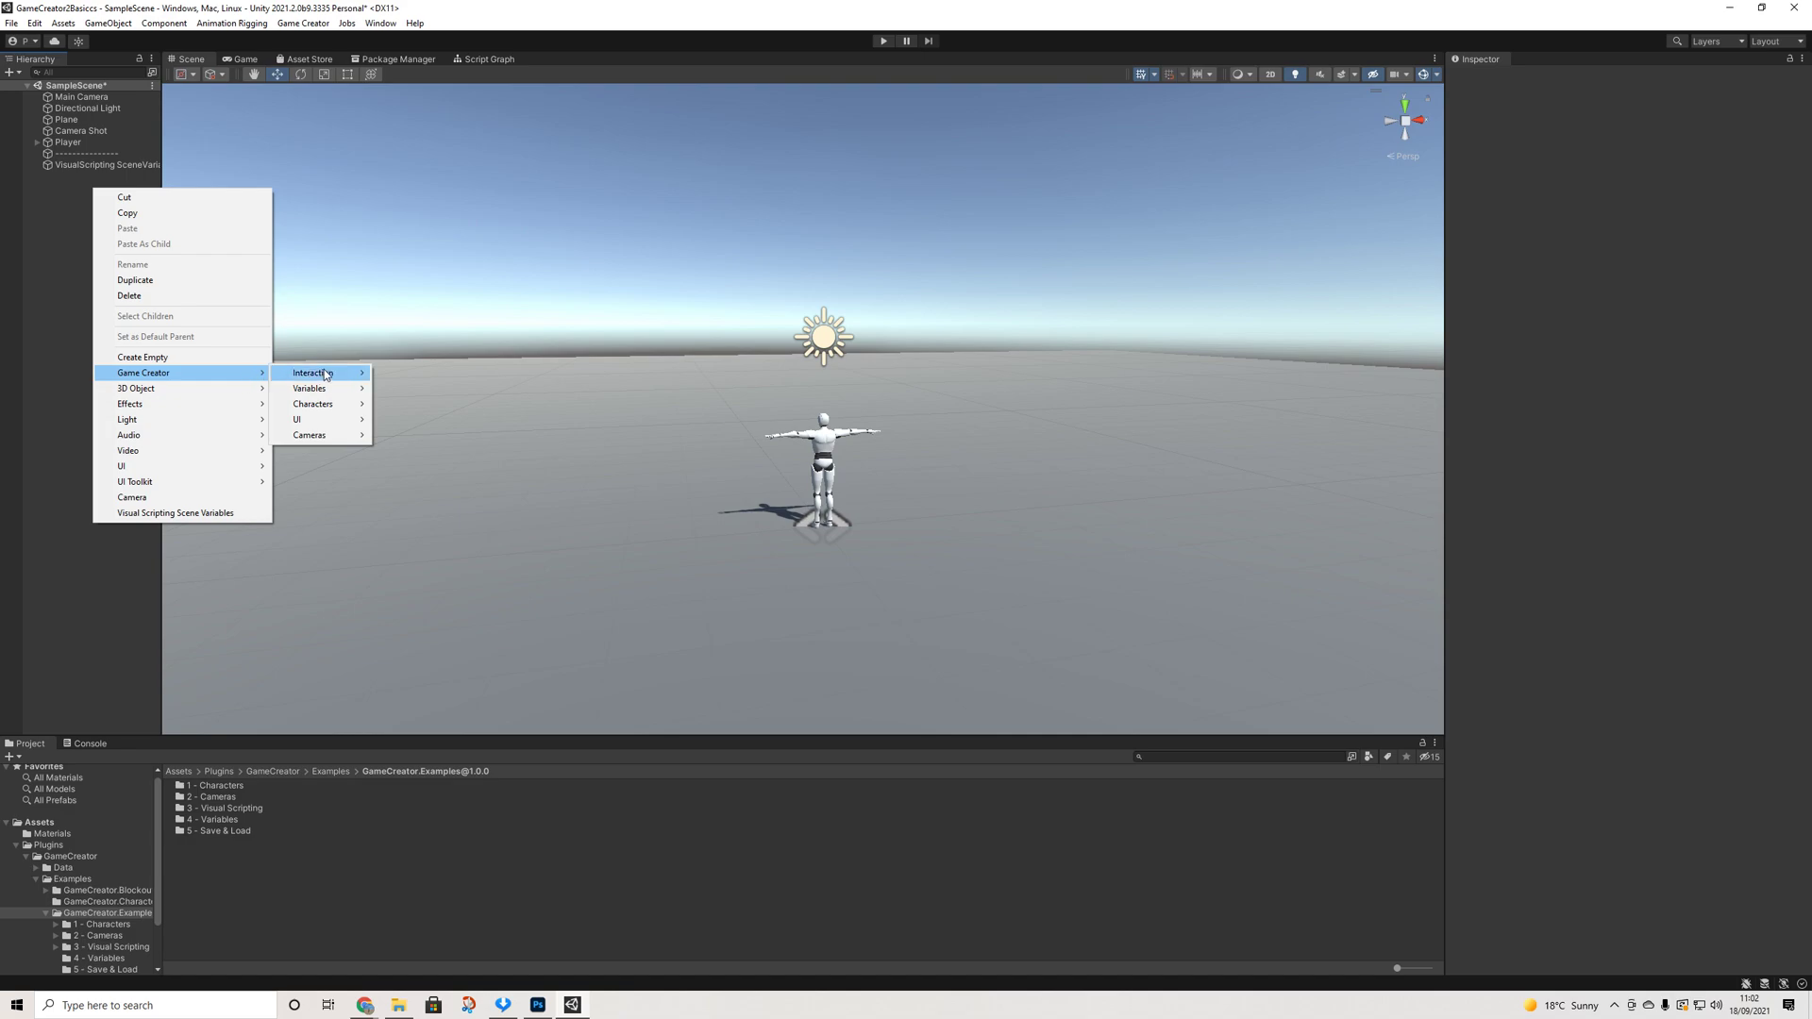
mouse_move(326, 374)
left_click(420, 378)
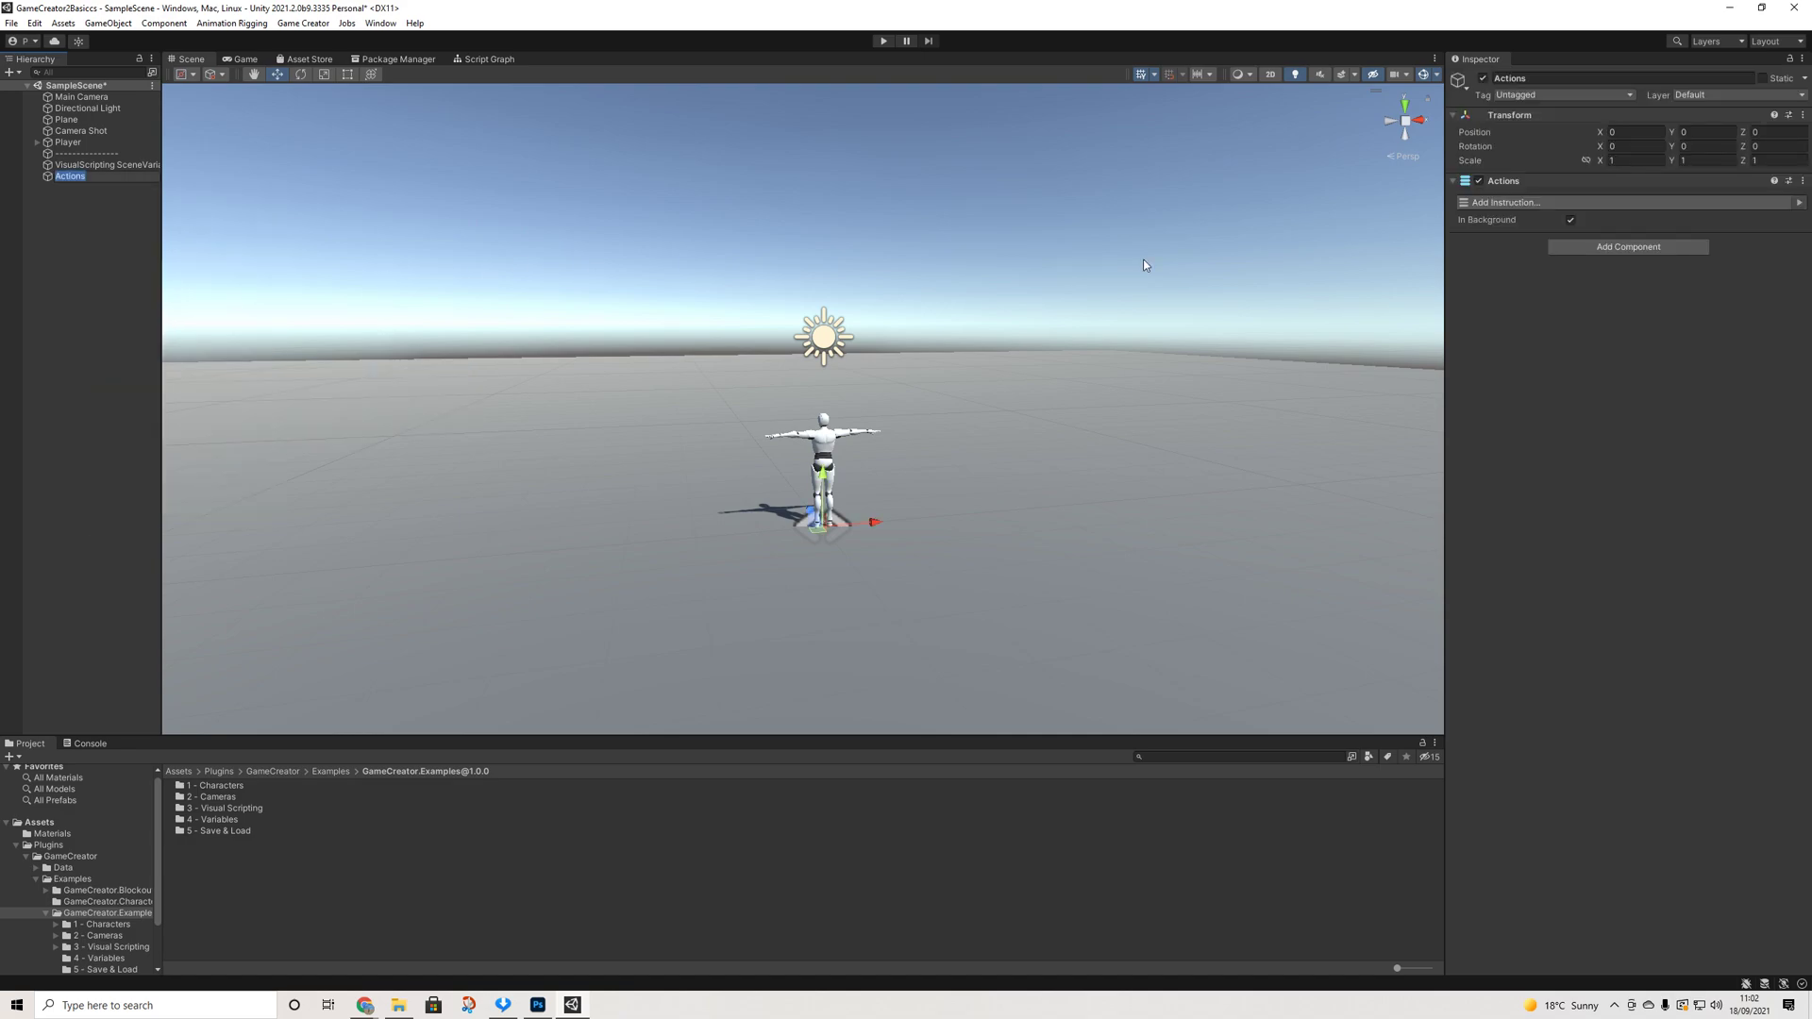
Add a Wait Seconds instruction set to 3 seconds
left_click(1542, 204)
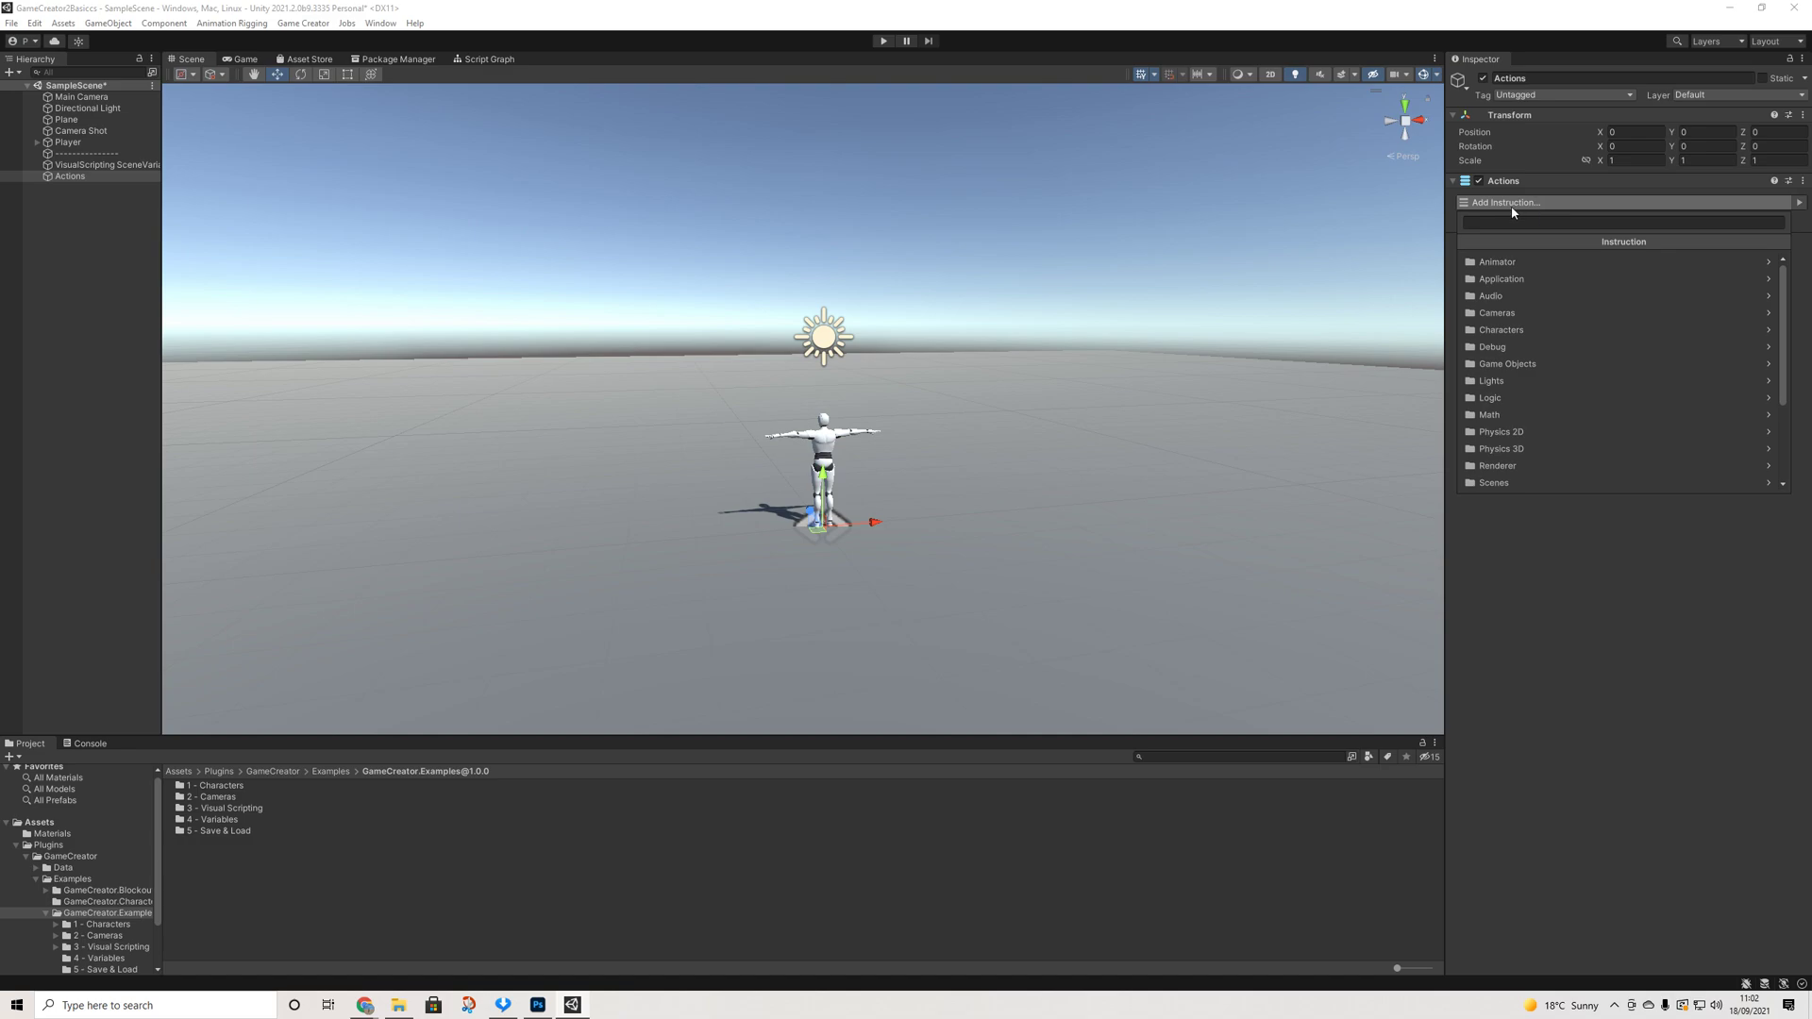
type("wait")
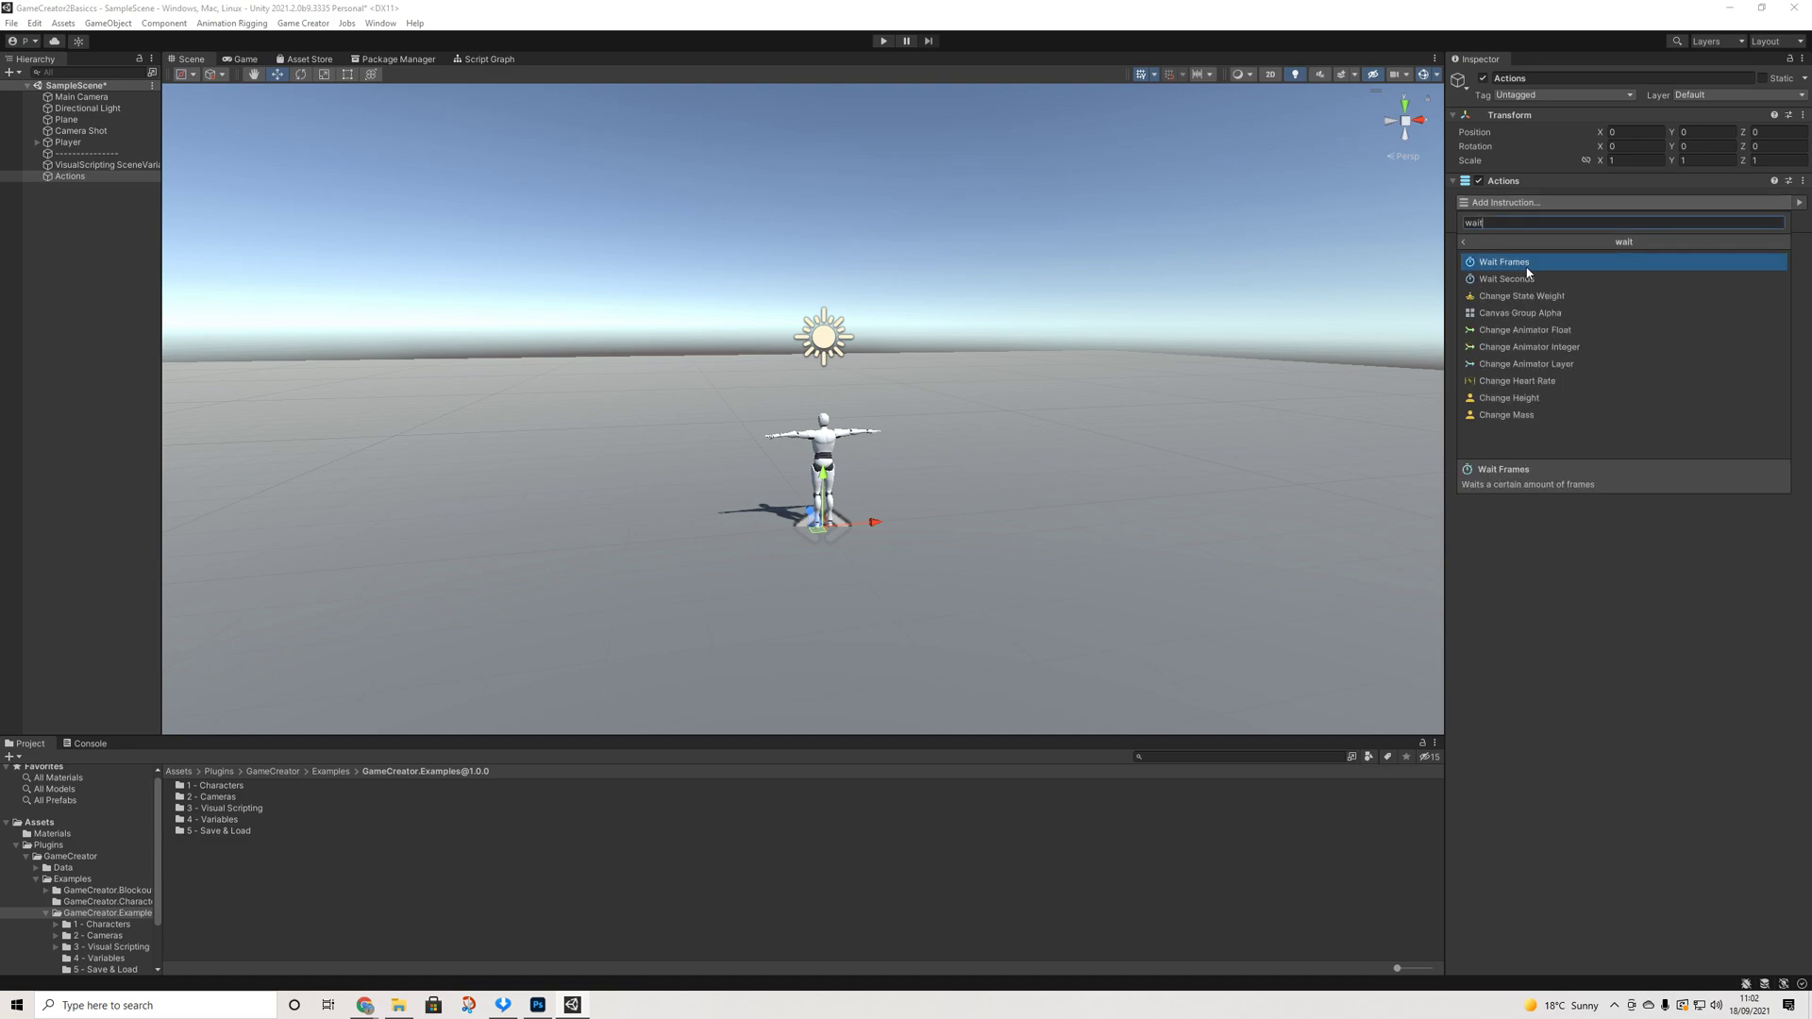
left_click(1528, 277)
left_click(1589, 236)
type("3")
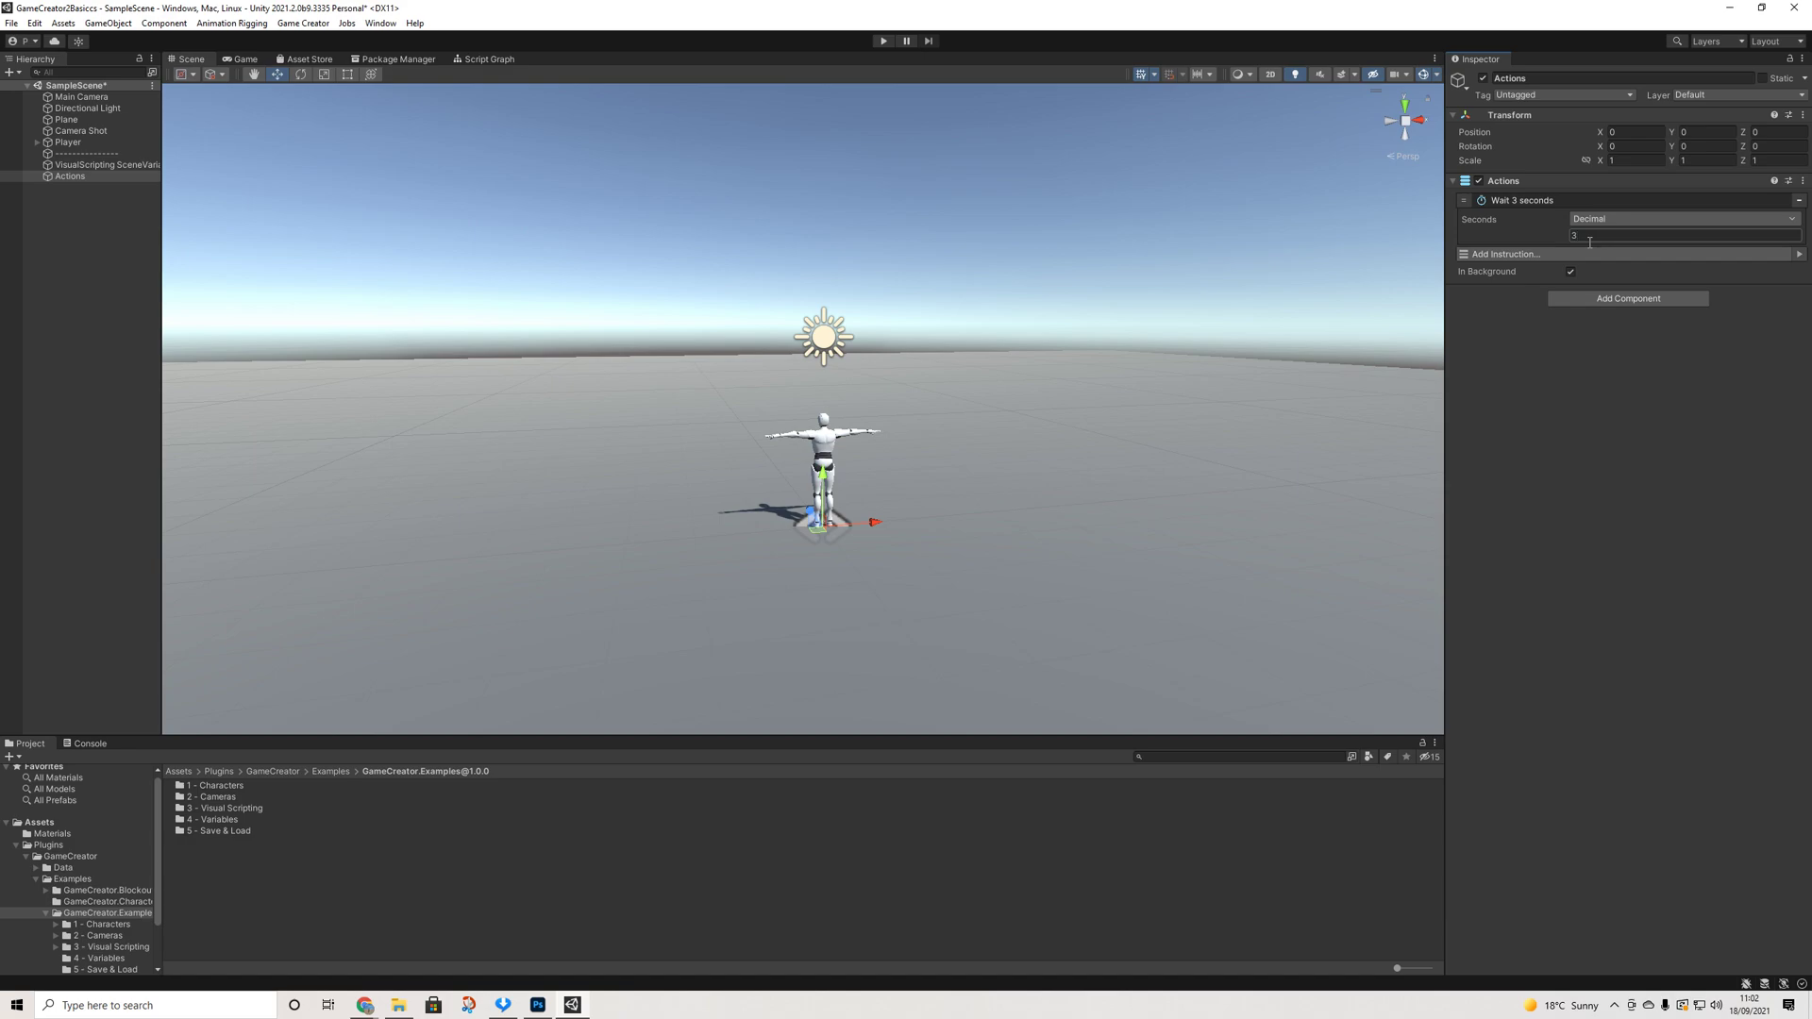
Add a Jump instruction for the Player and keep the actions running in the background
left_click(1526, 254)
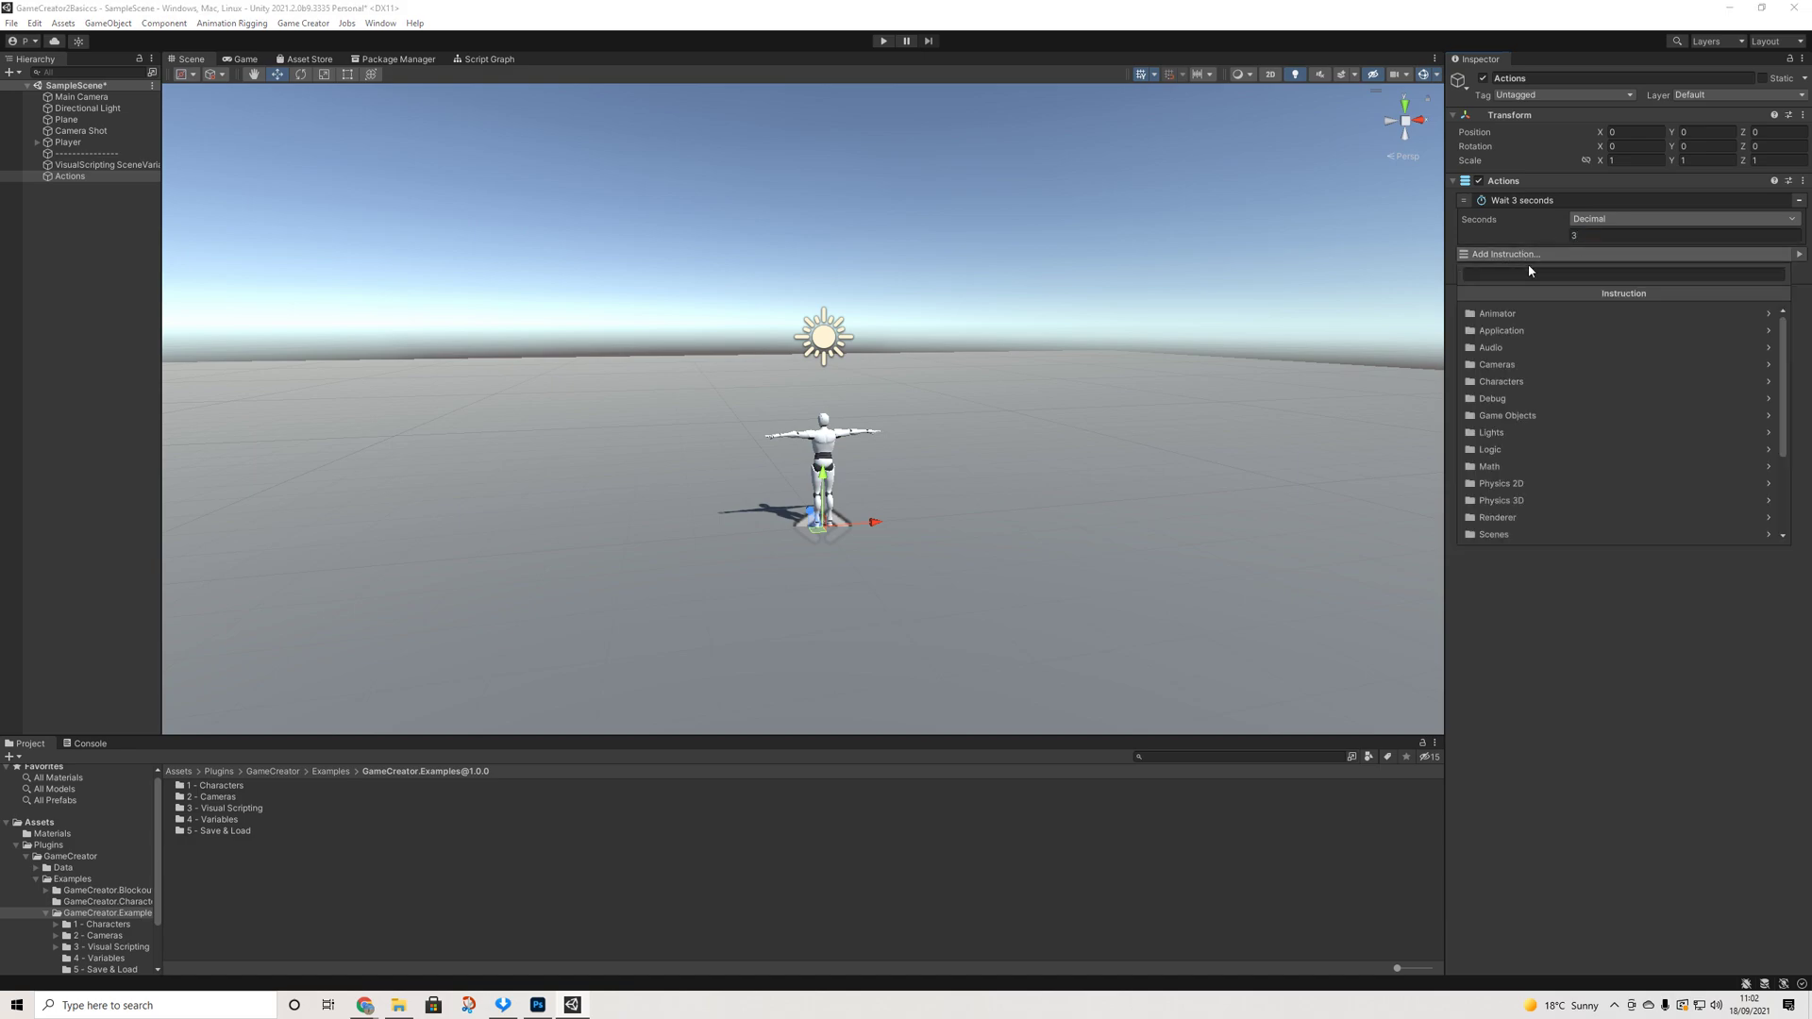
left_click(1523, 277)
type("jump")
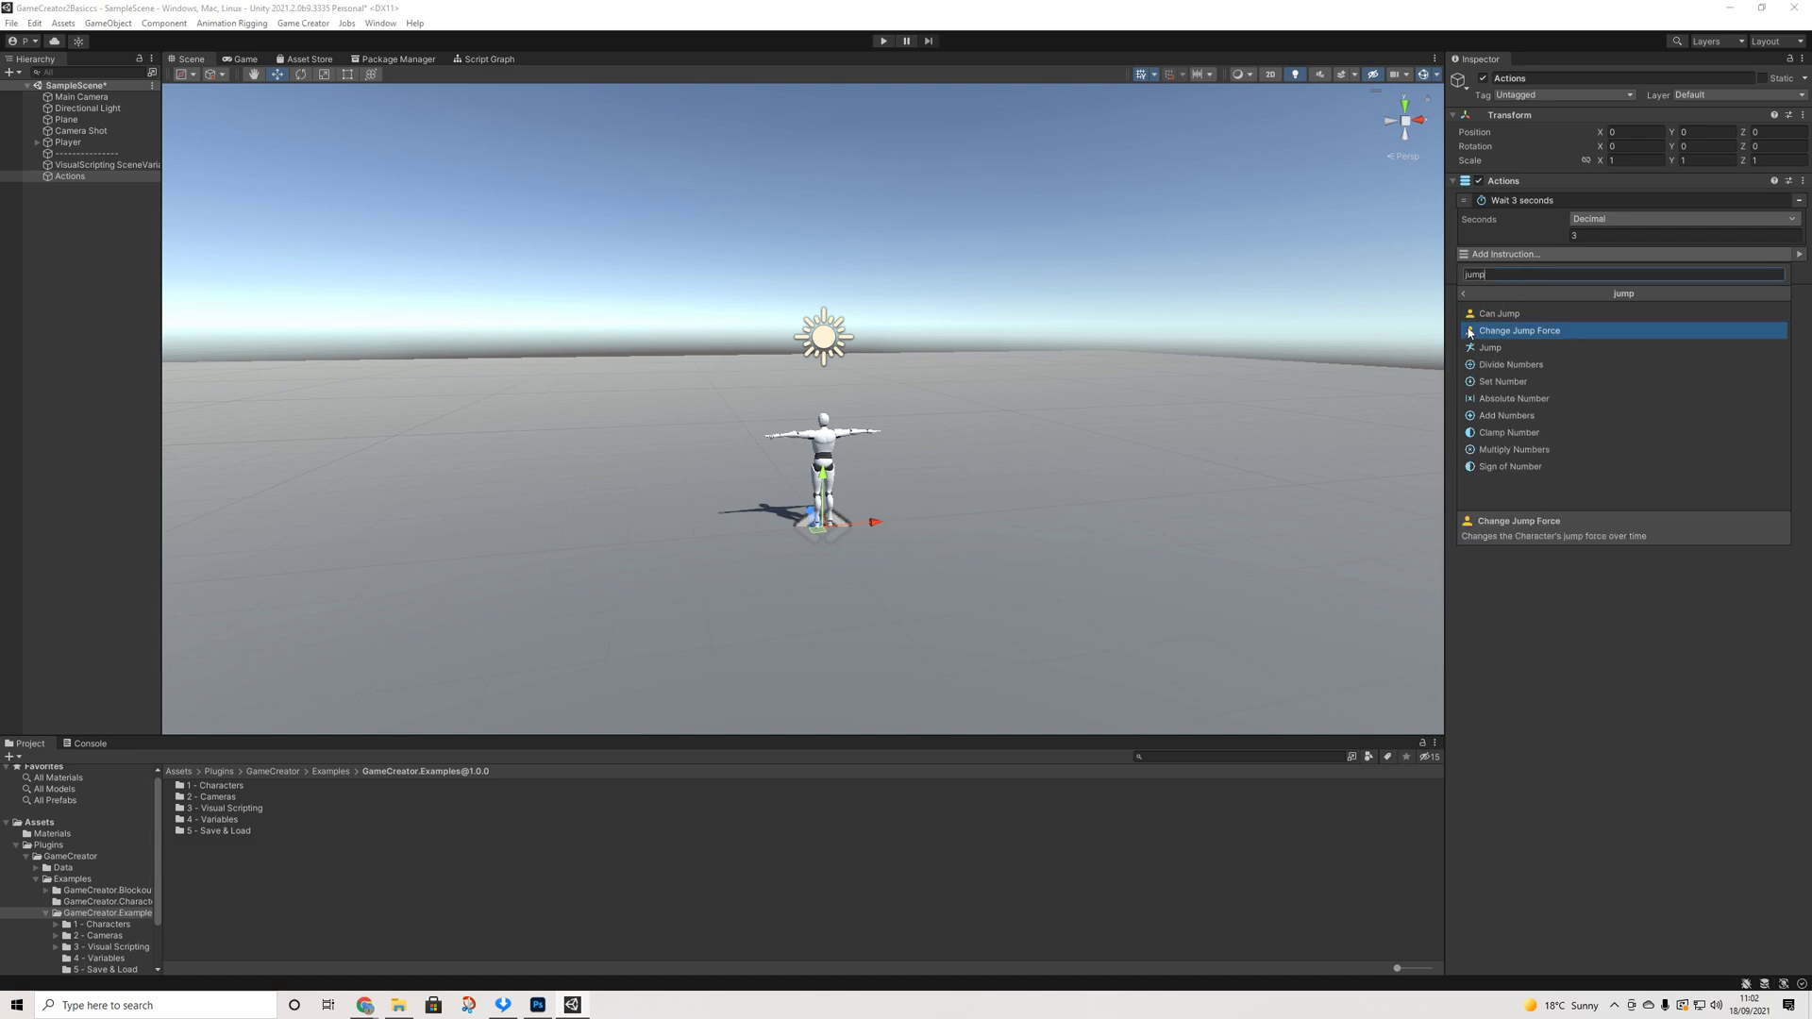
left_click(1481, 348)
left_click(1571, 307)
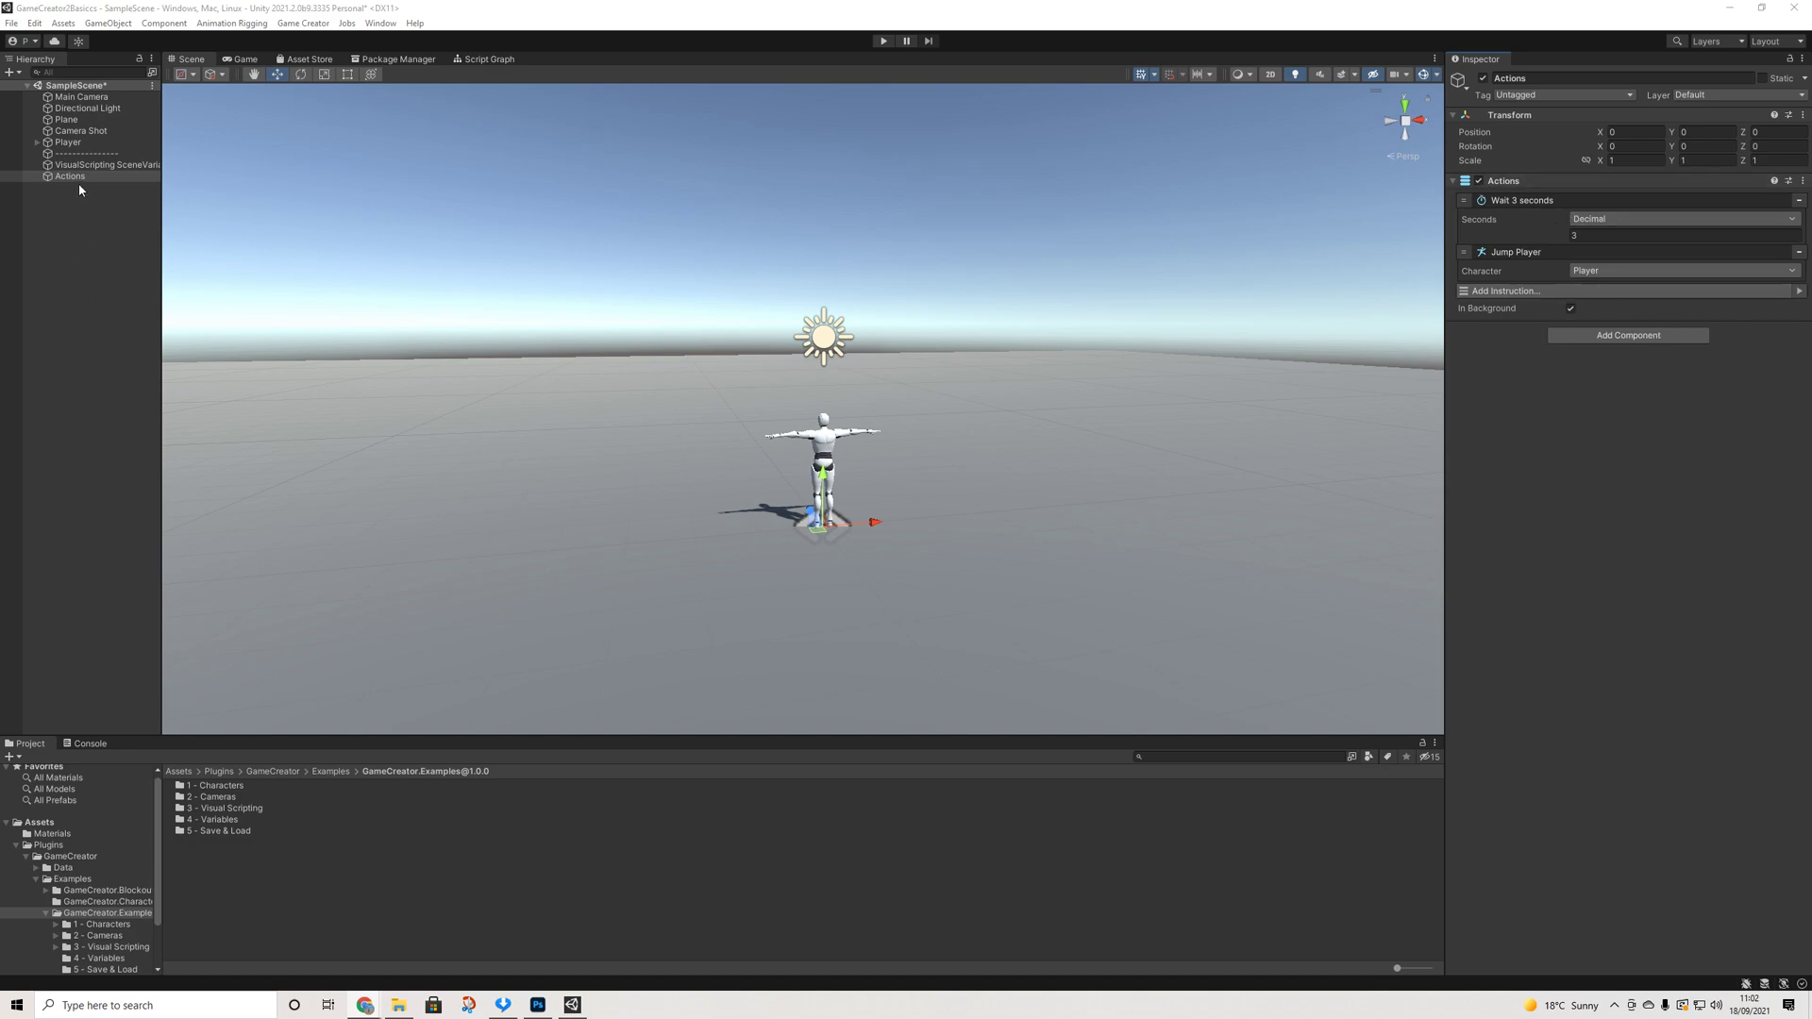
left_click_drag(80, 179, 248, 877)
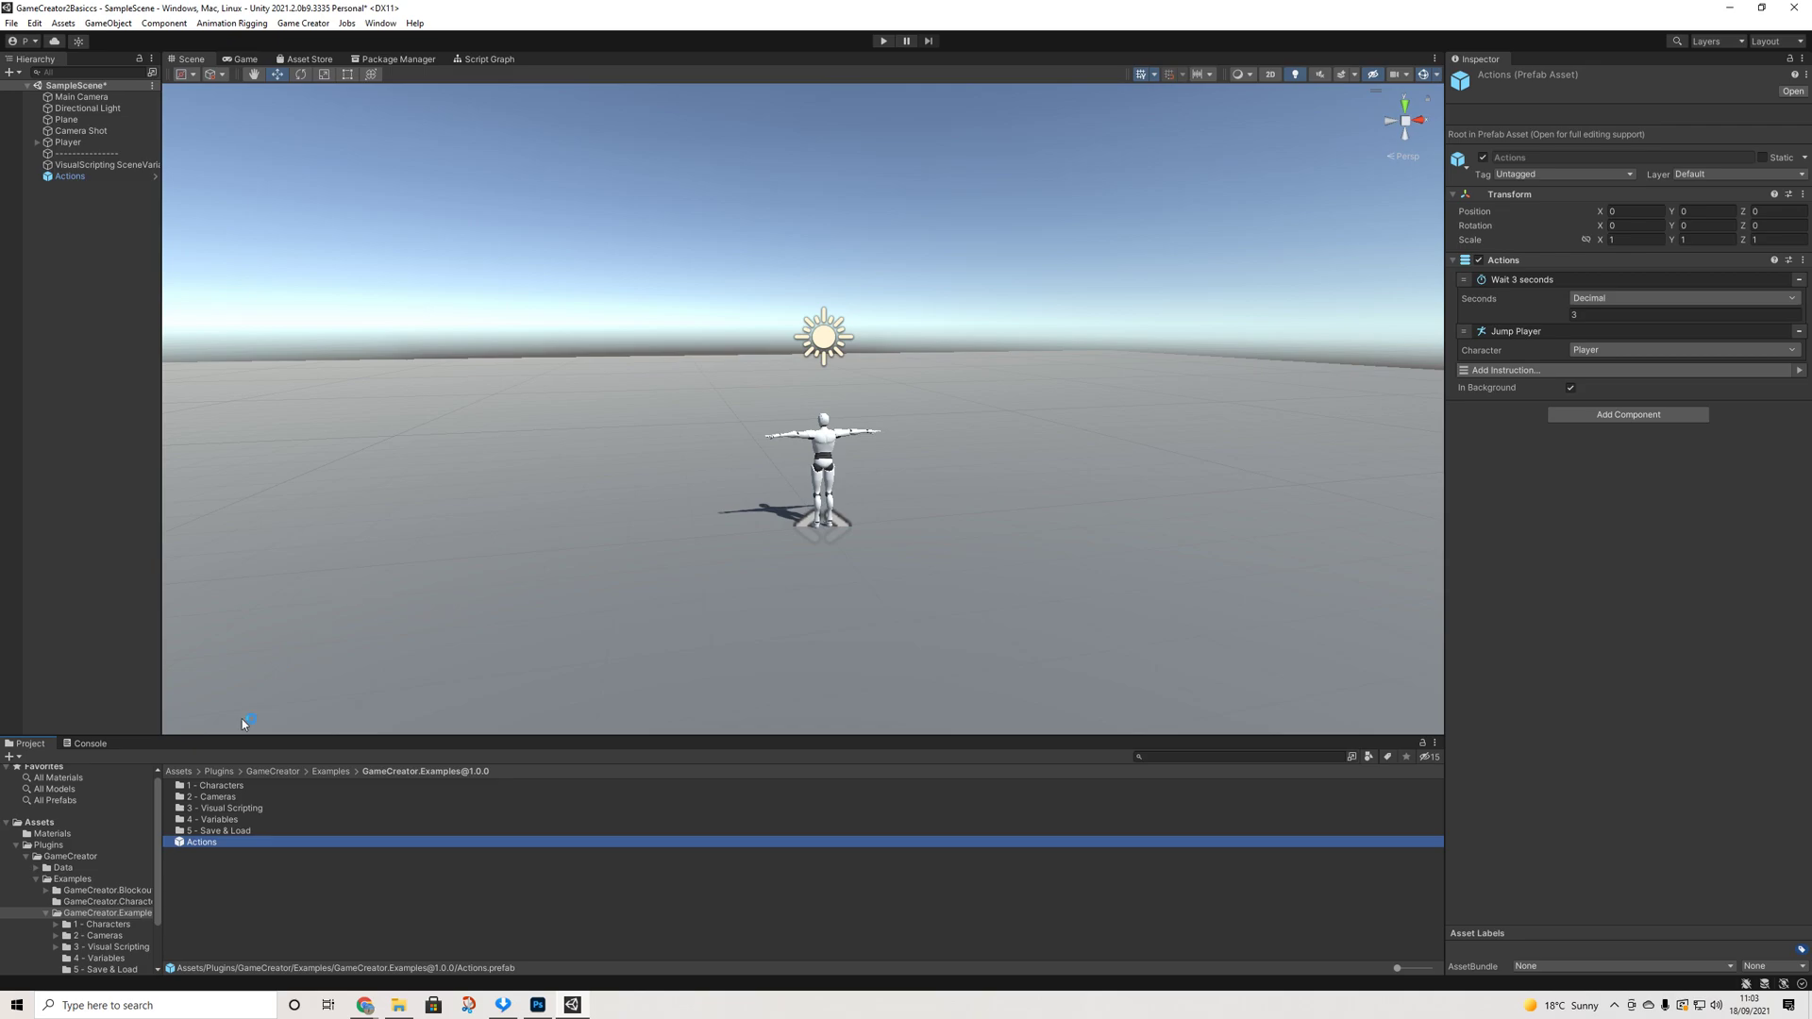
left_click(484, 59)
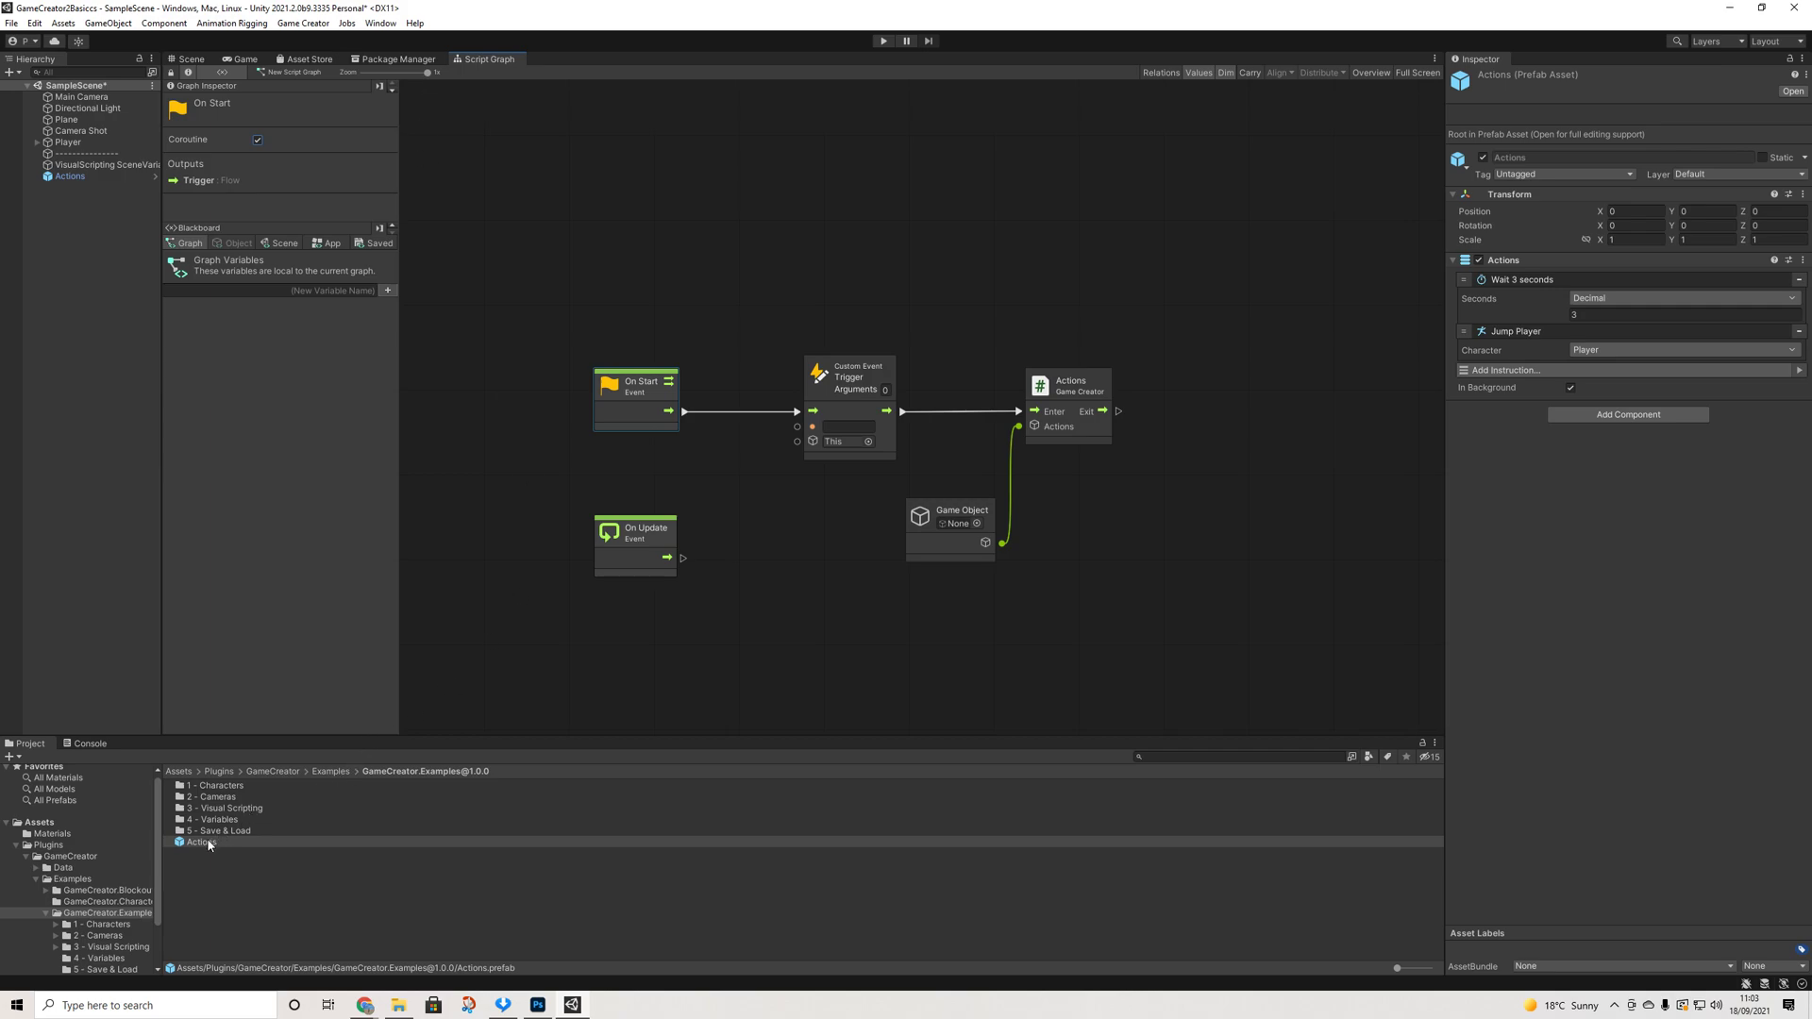
Drop the Actions prefab into the Game Object node's field, then delete the scene's Actions instance
left_click_drag(209, 842, 952, 529)
left_click(192, 58)
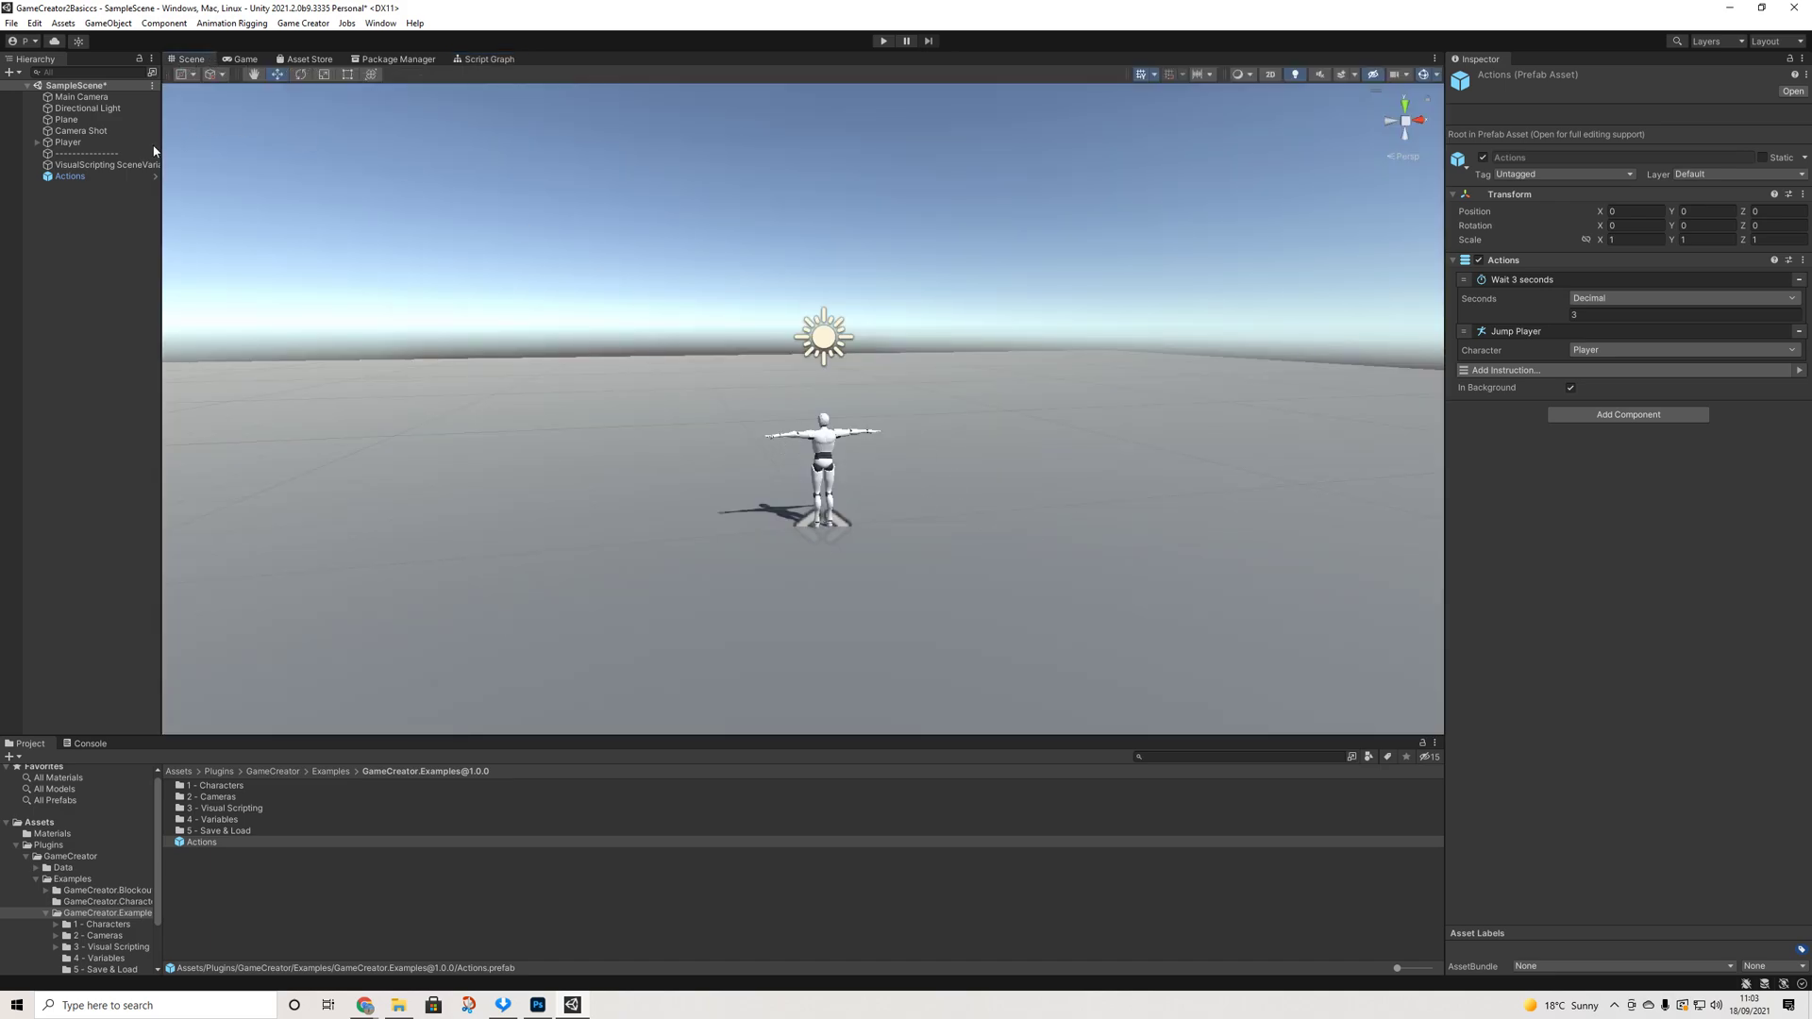
left_click(68, 176)
key("Delete")
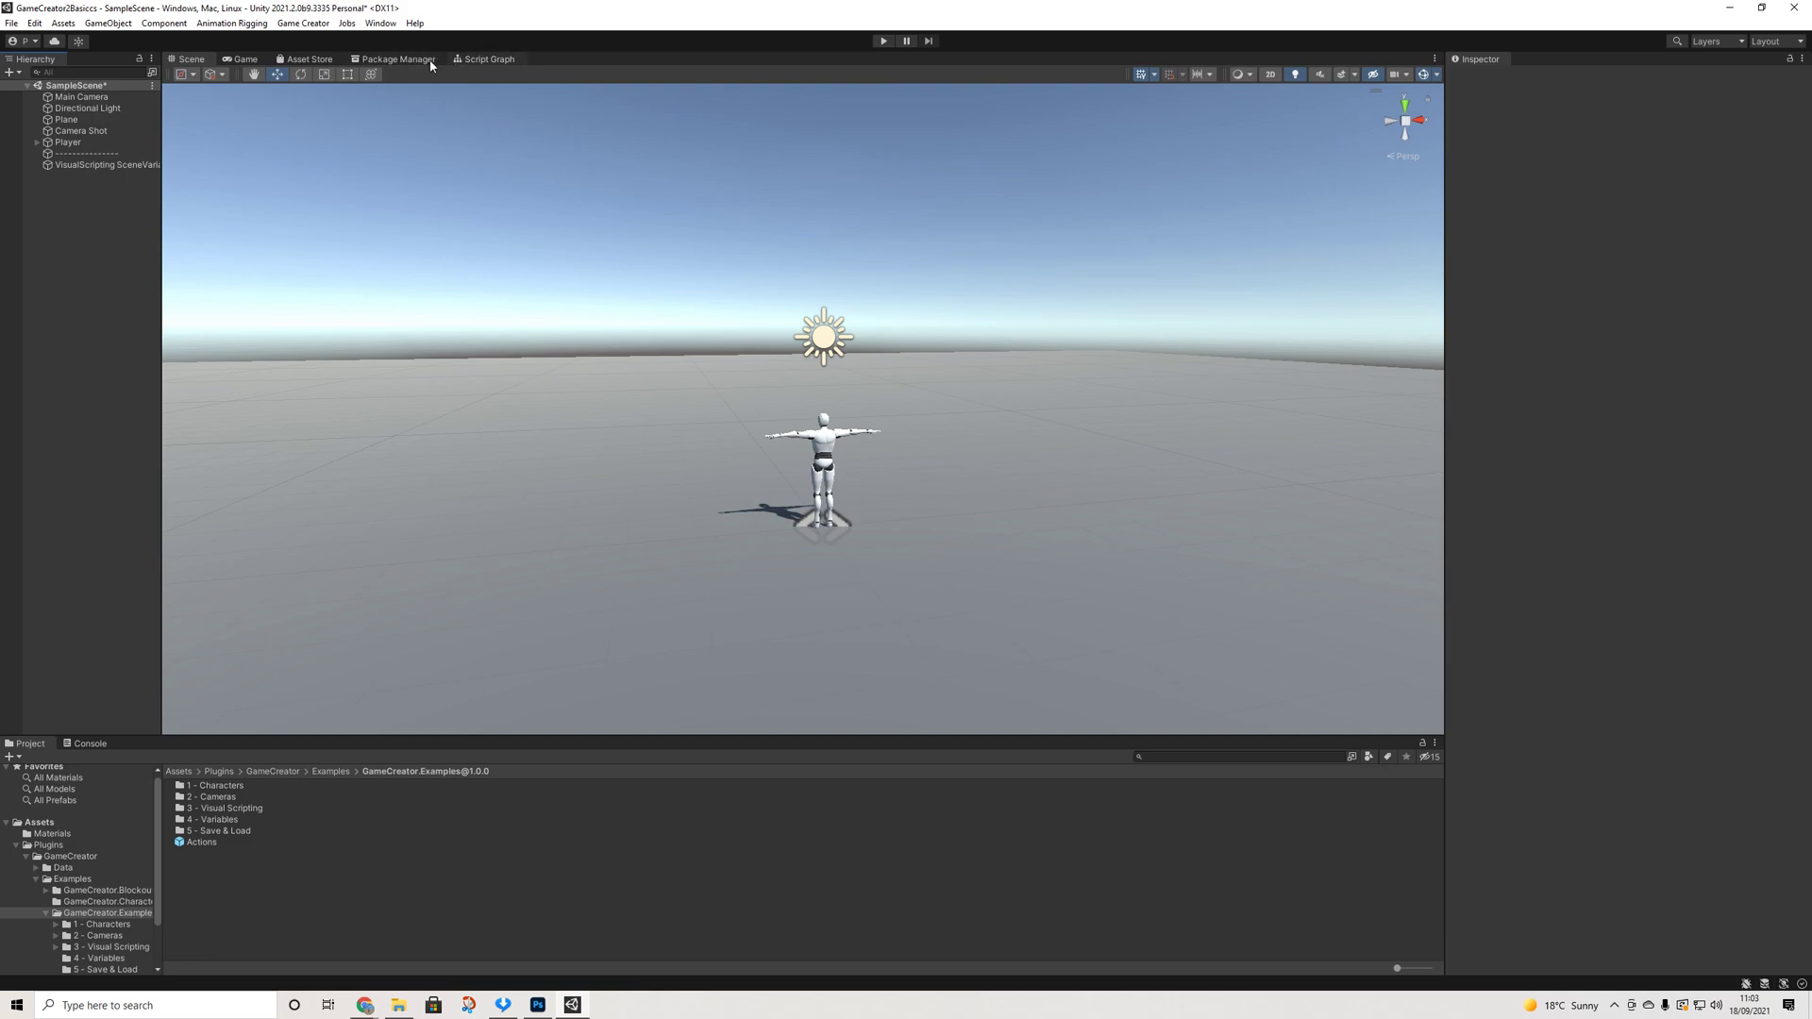
Create a new empty GameObject in the scene
left_click(104, 164)
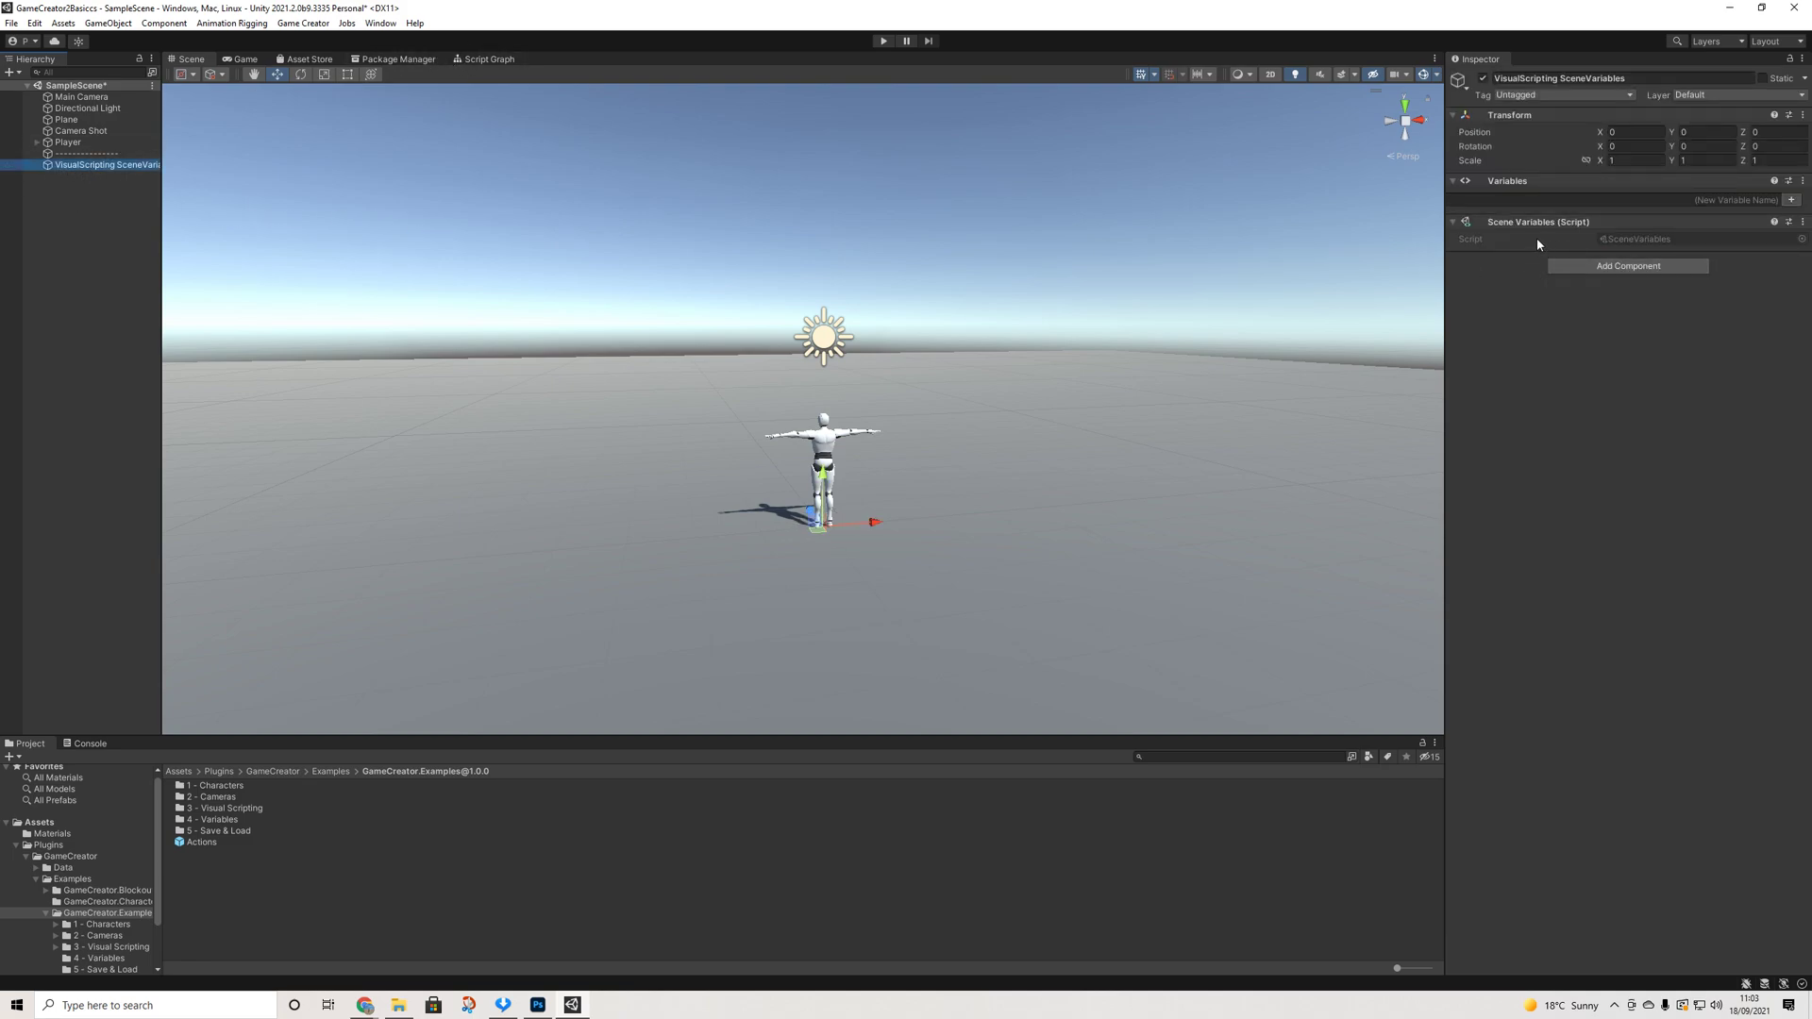
right_click_drag(89, 208, 73, 199)
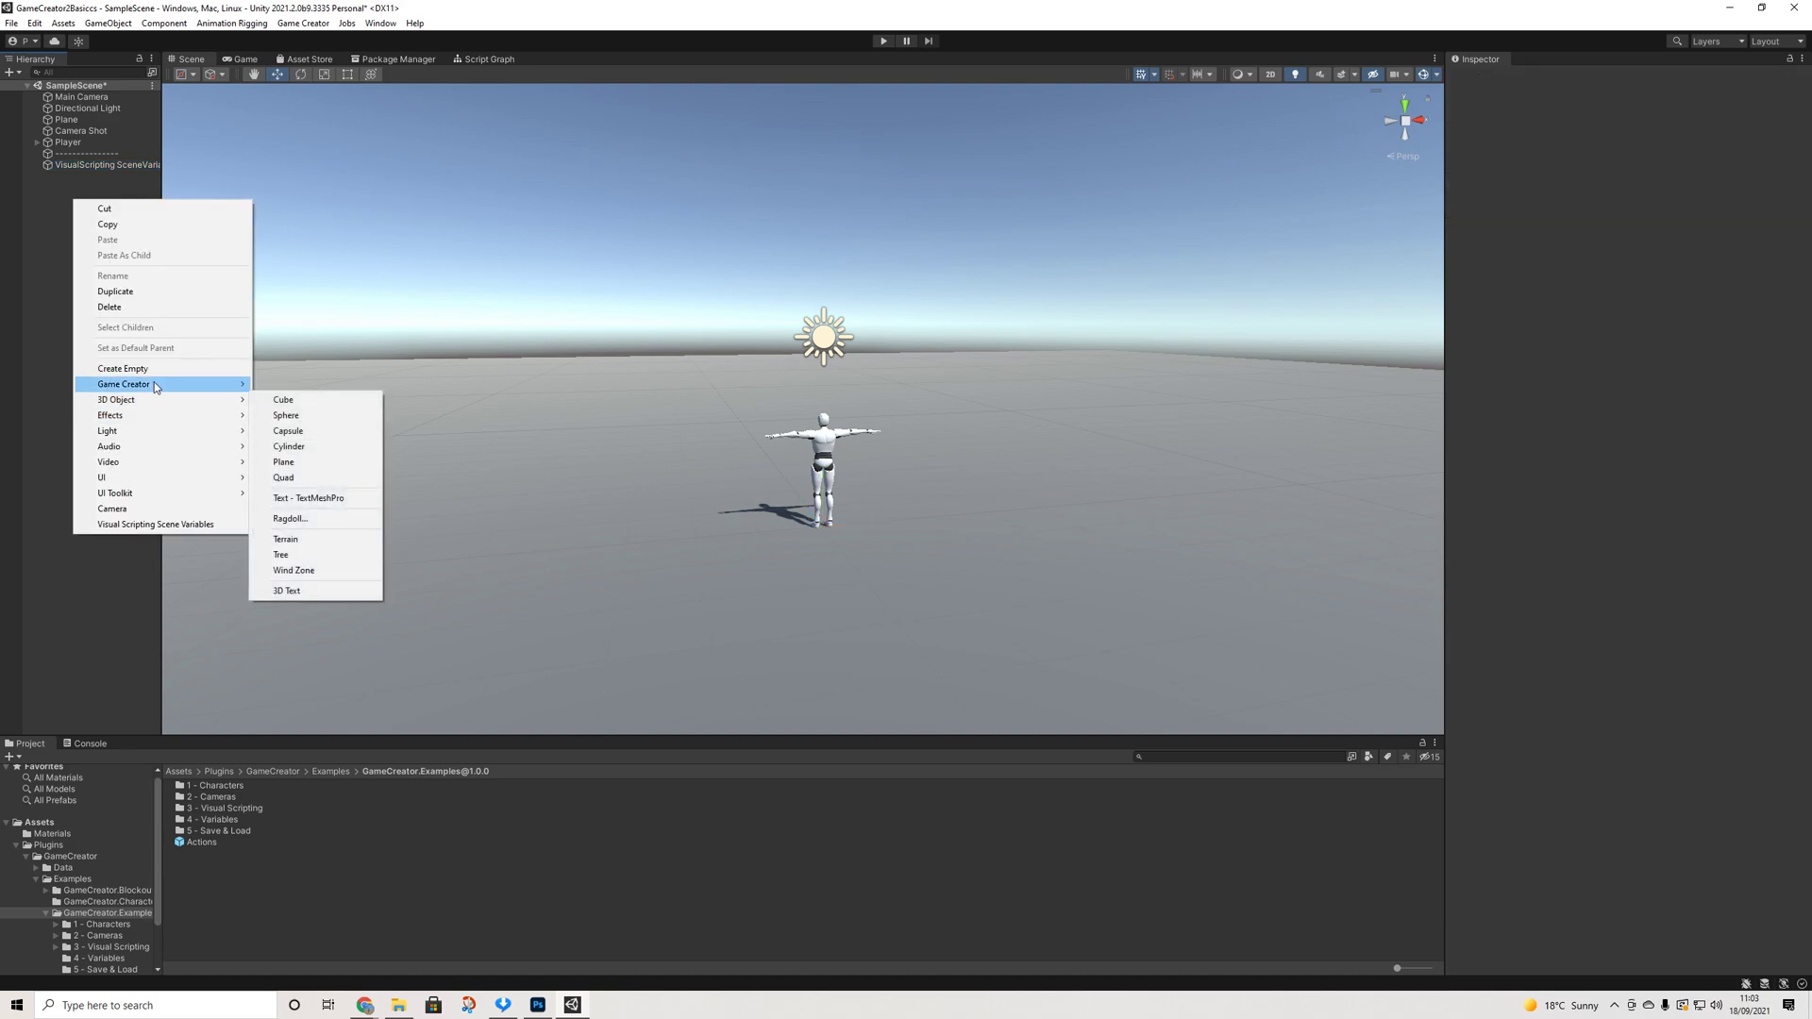
left_click(155, 368)
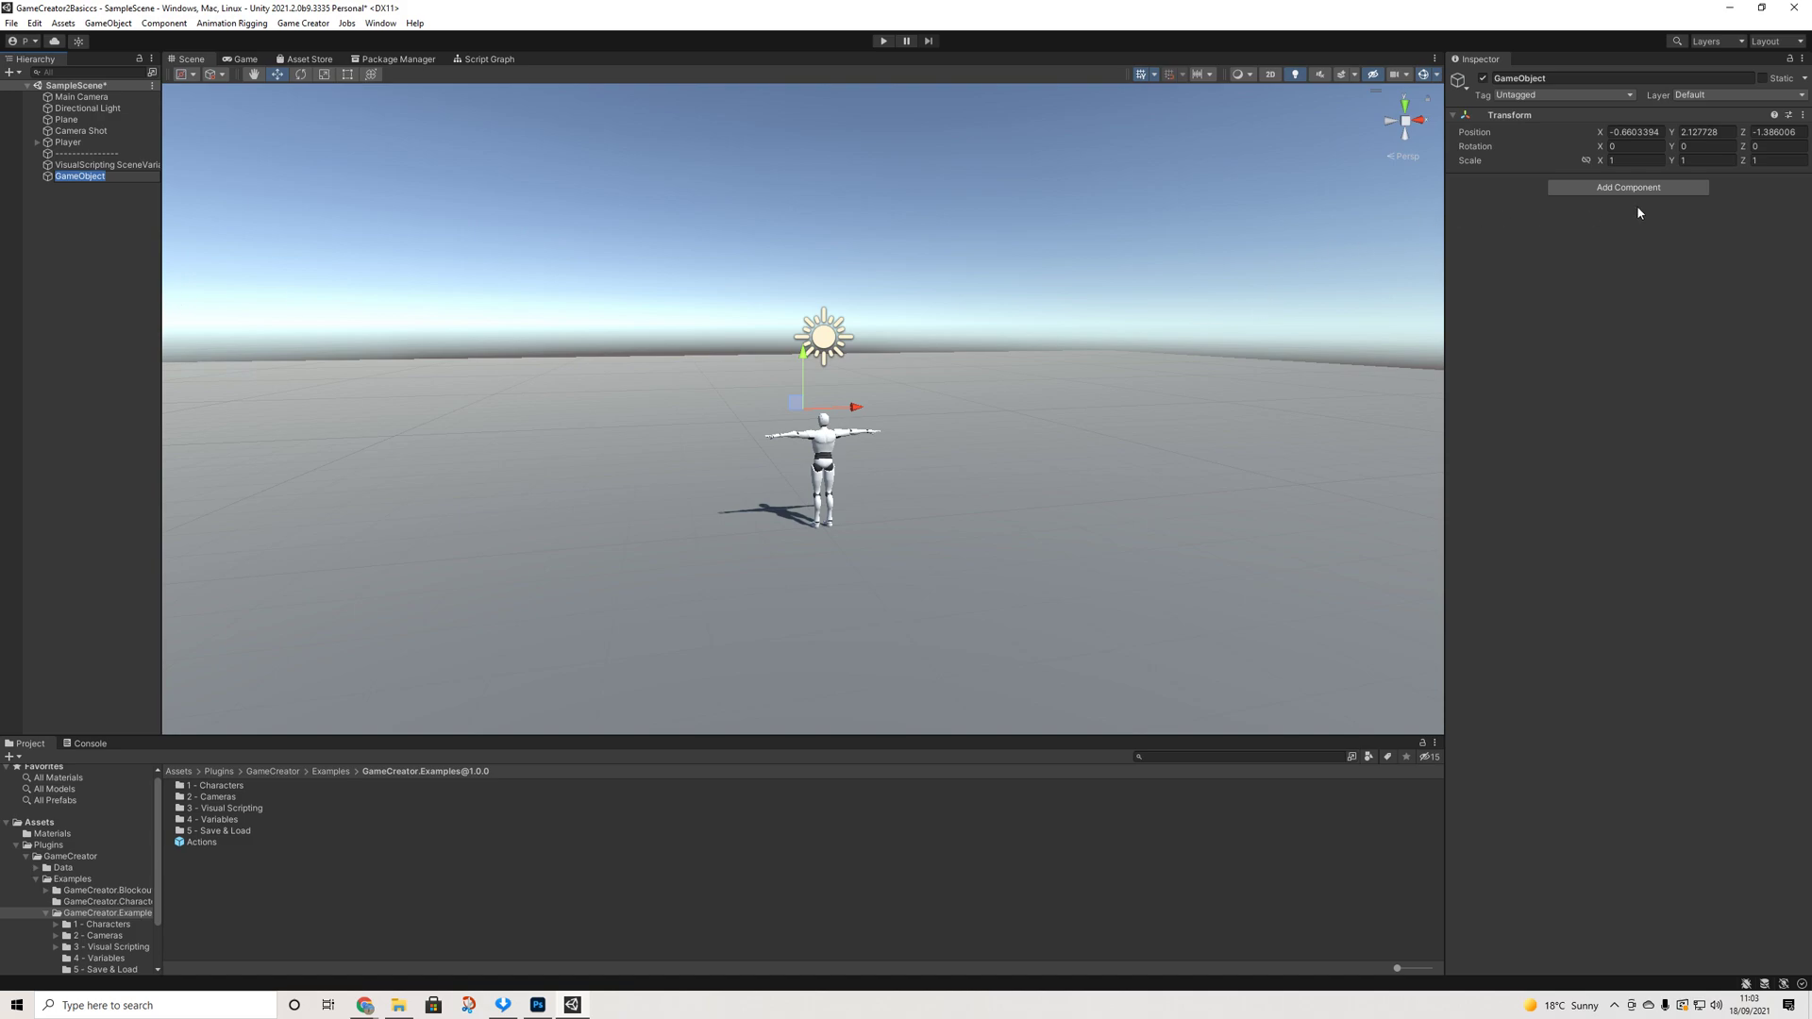
Add a Script Machine to it running the New Script Graph asset, keeping Graph as source
left_click(1653, 188)
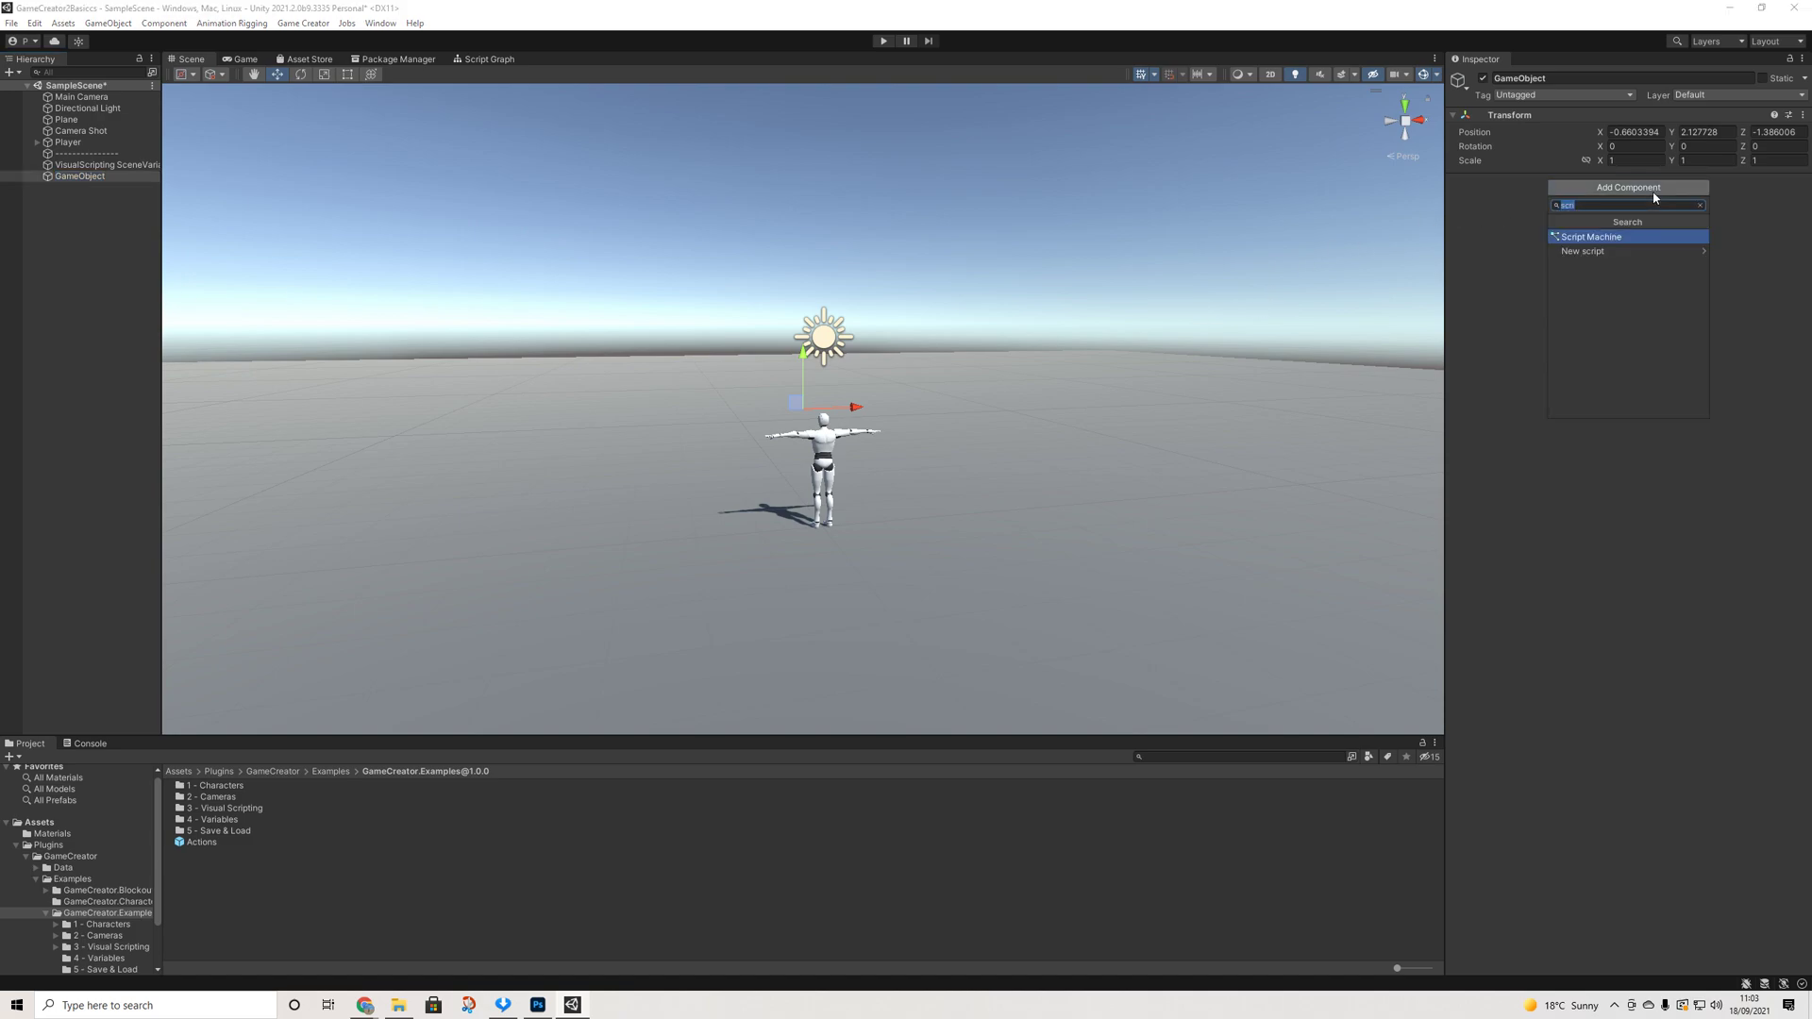
type("scrip")
key("Return")
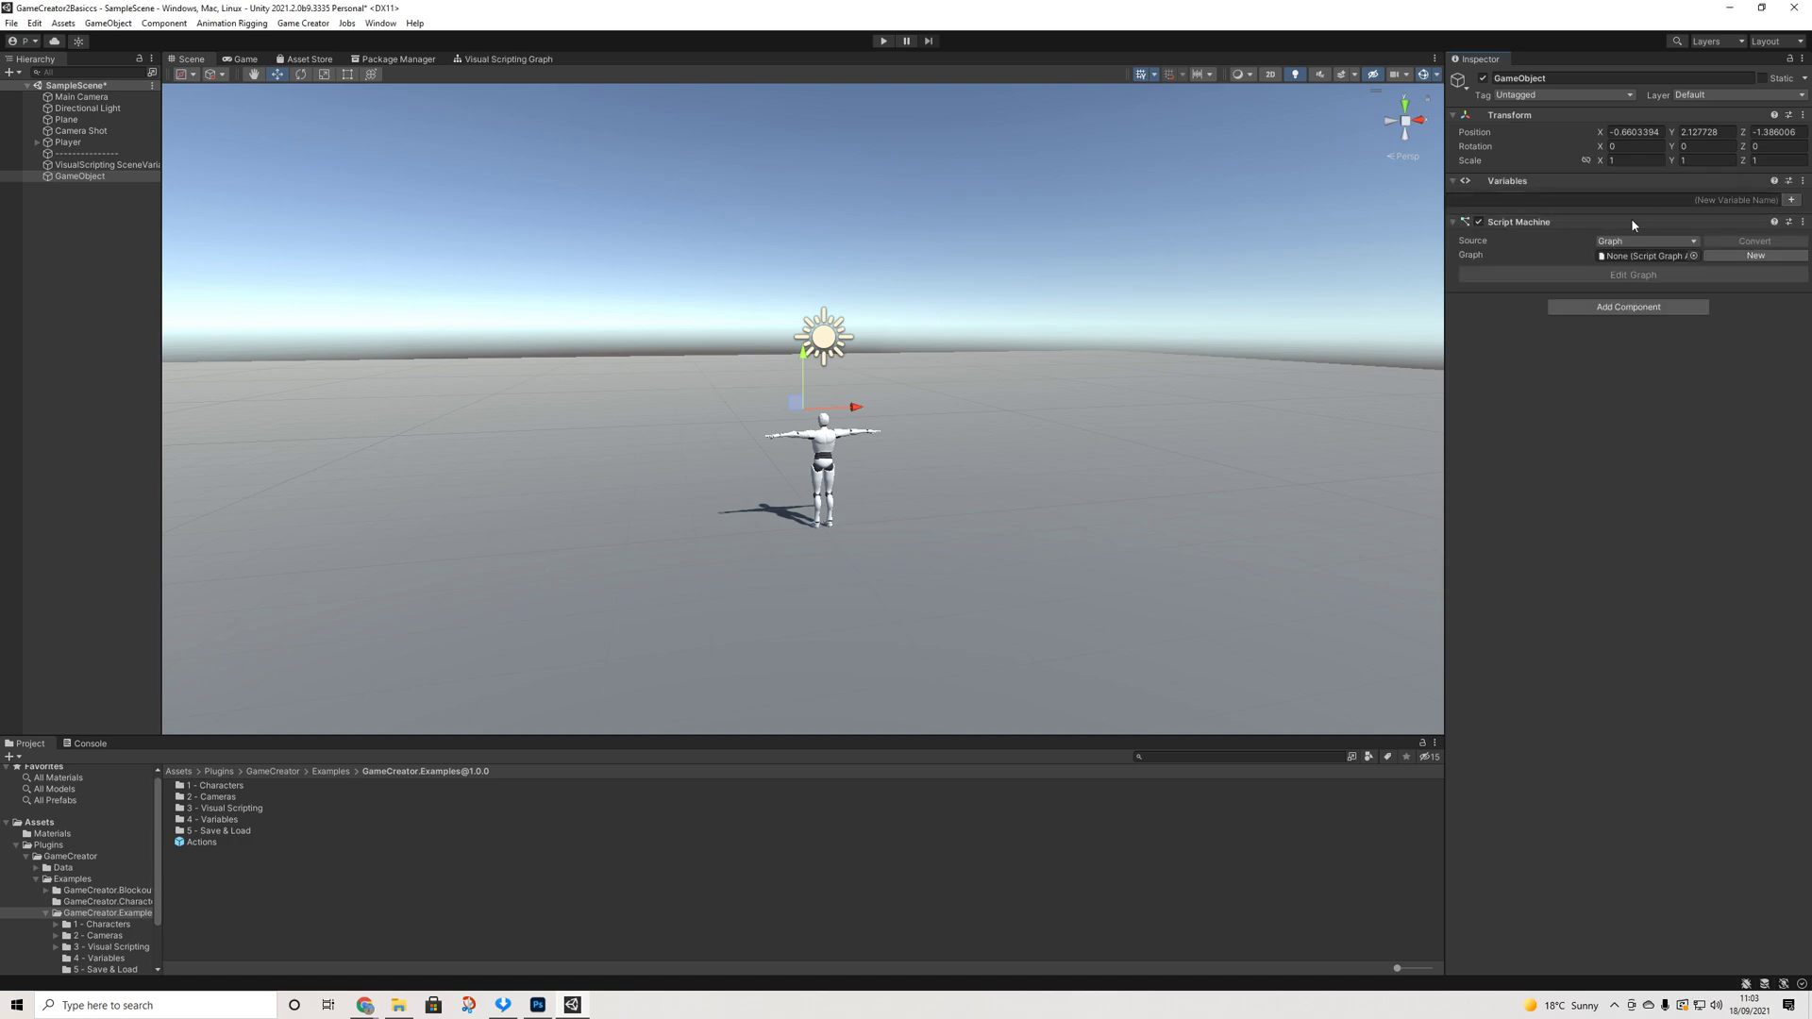
left_click(1695, 257)
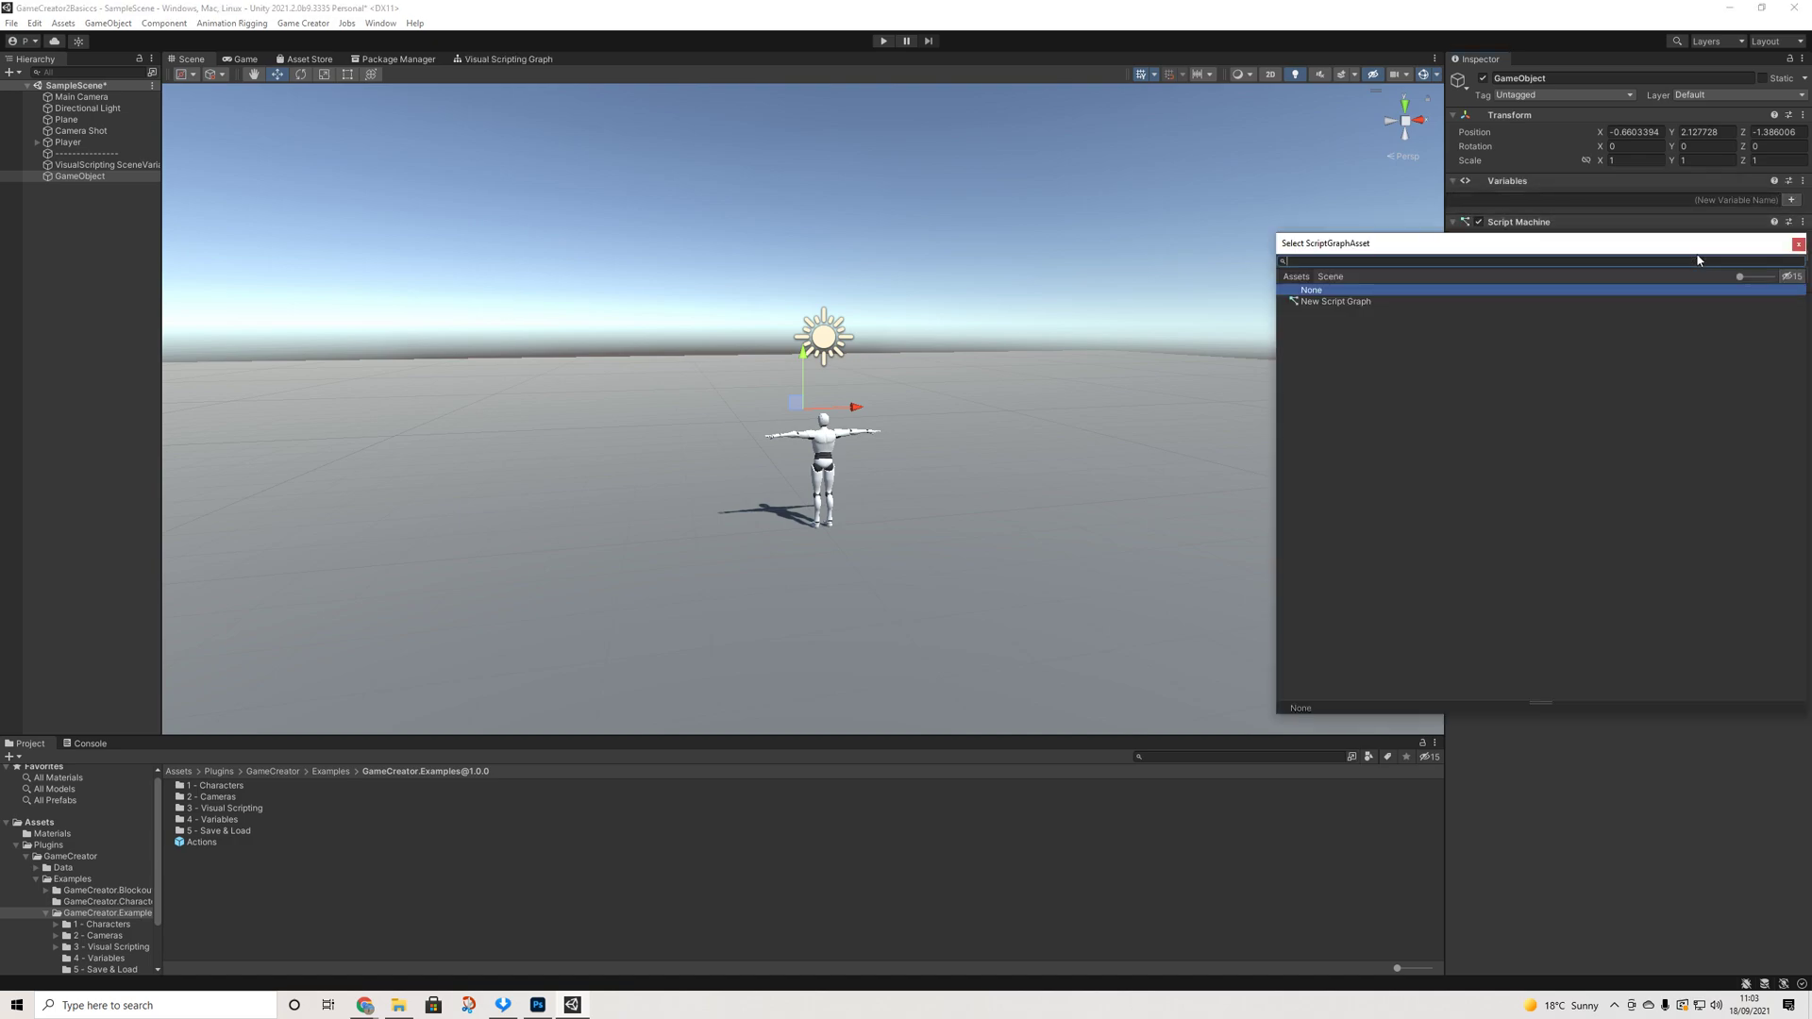
left_click(1345, 302)
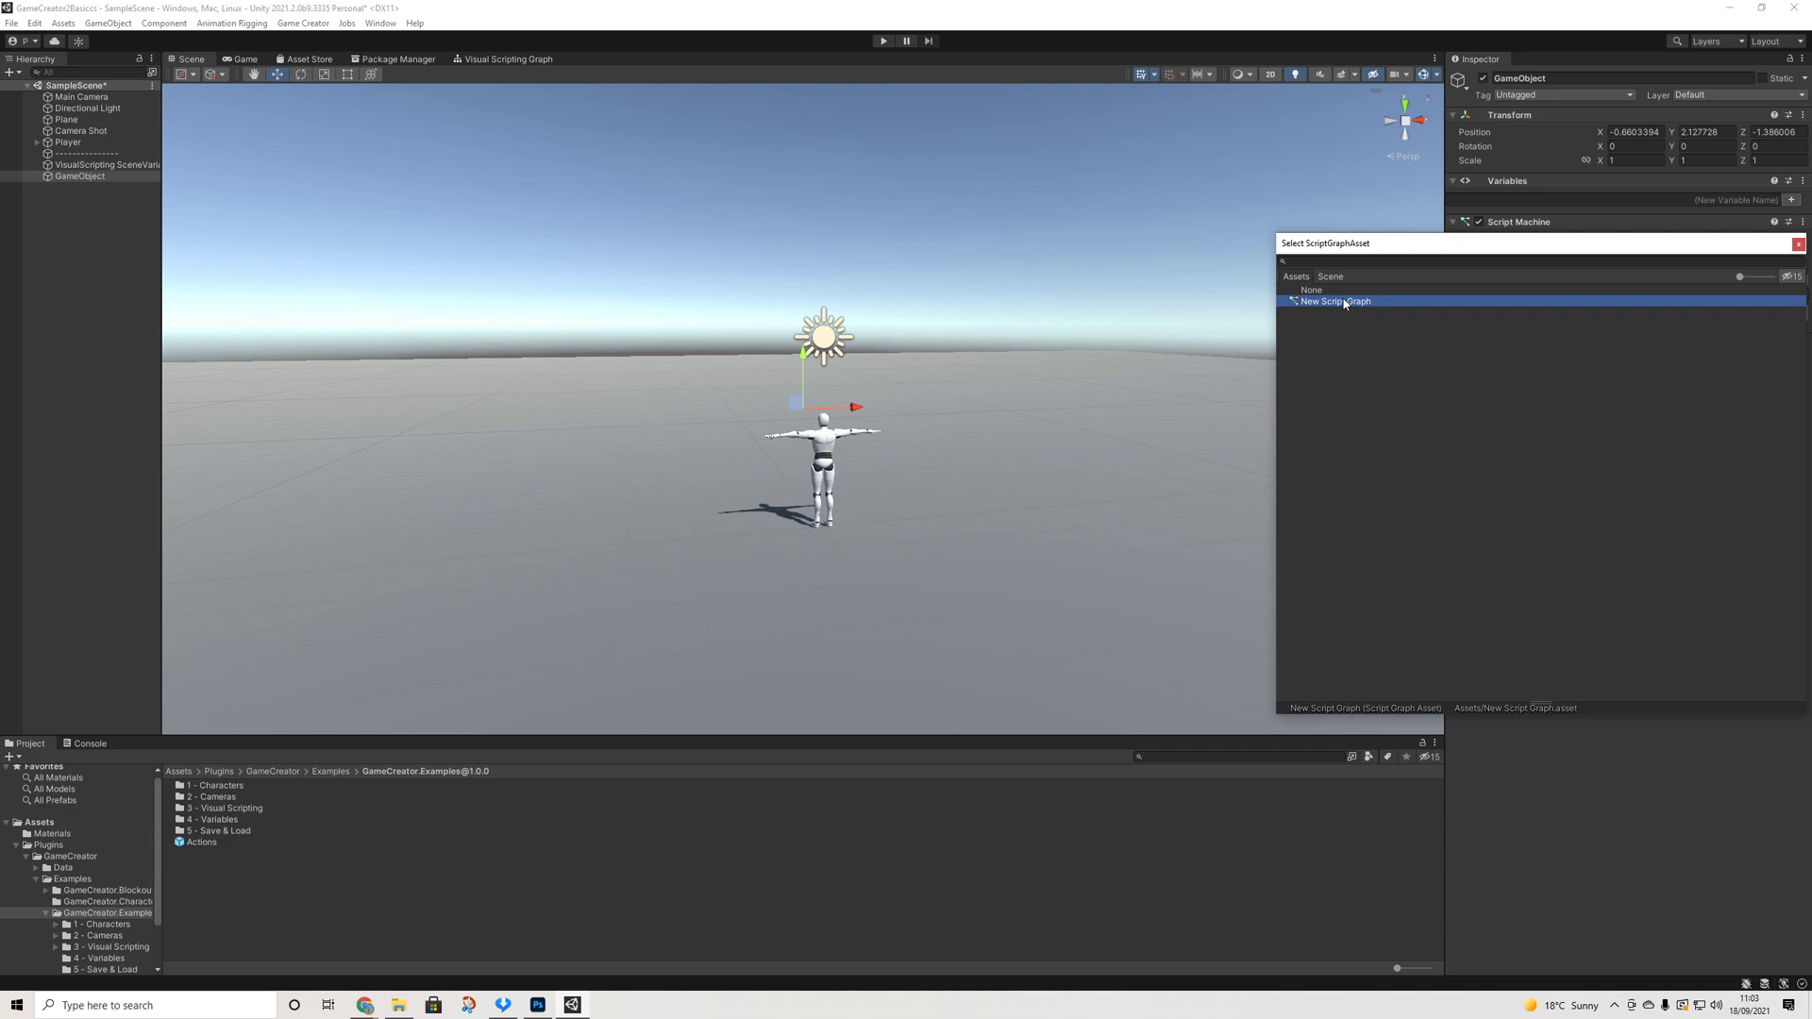
double_click(1344, 302)
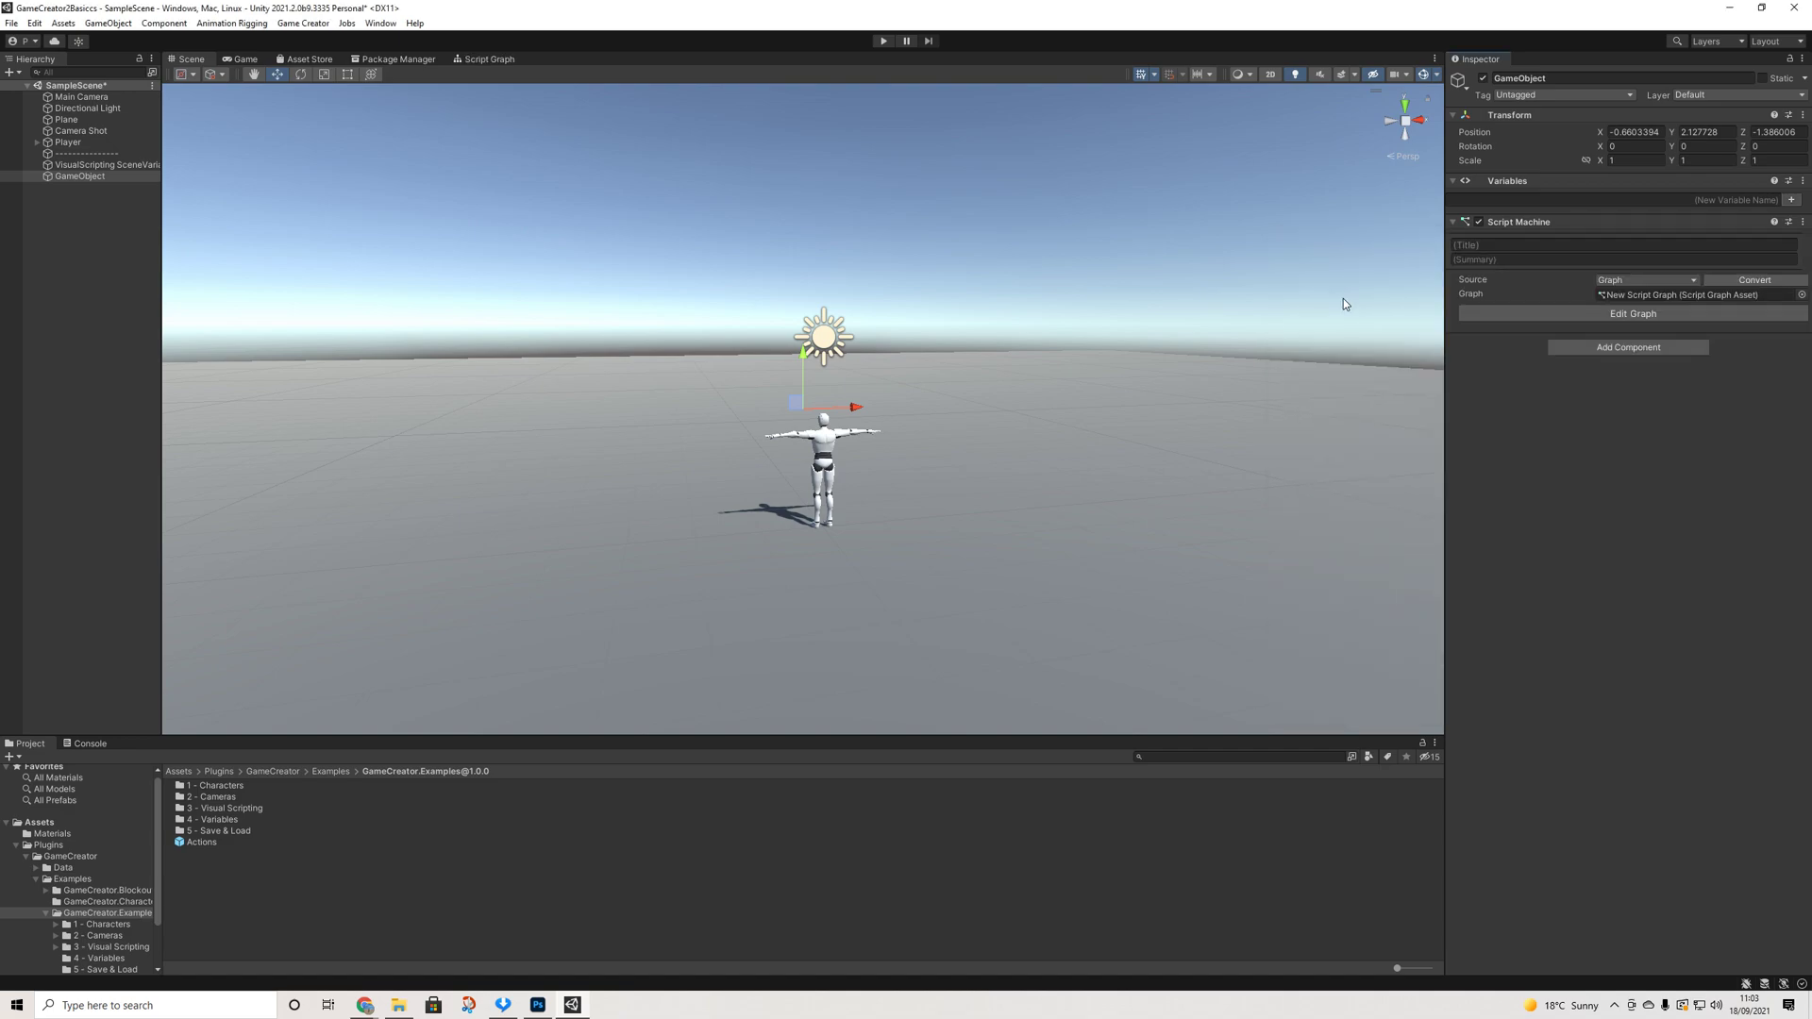
left_click(1642, 280)
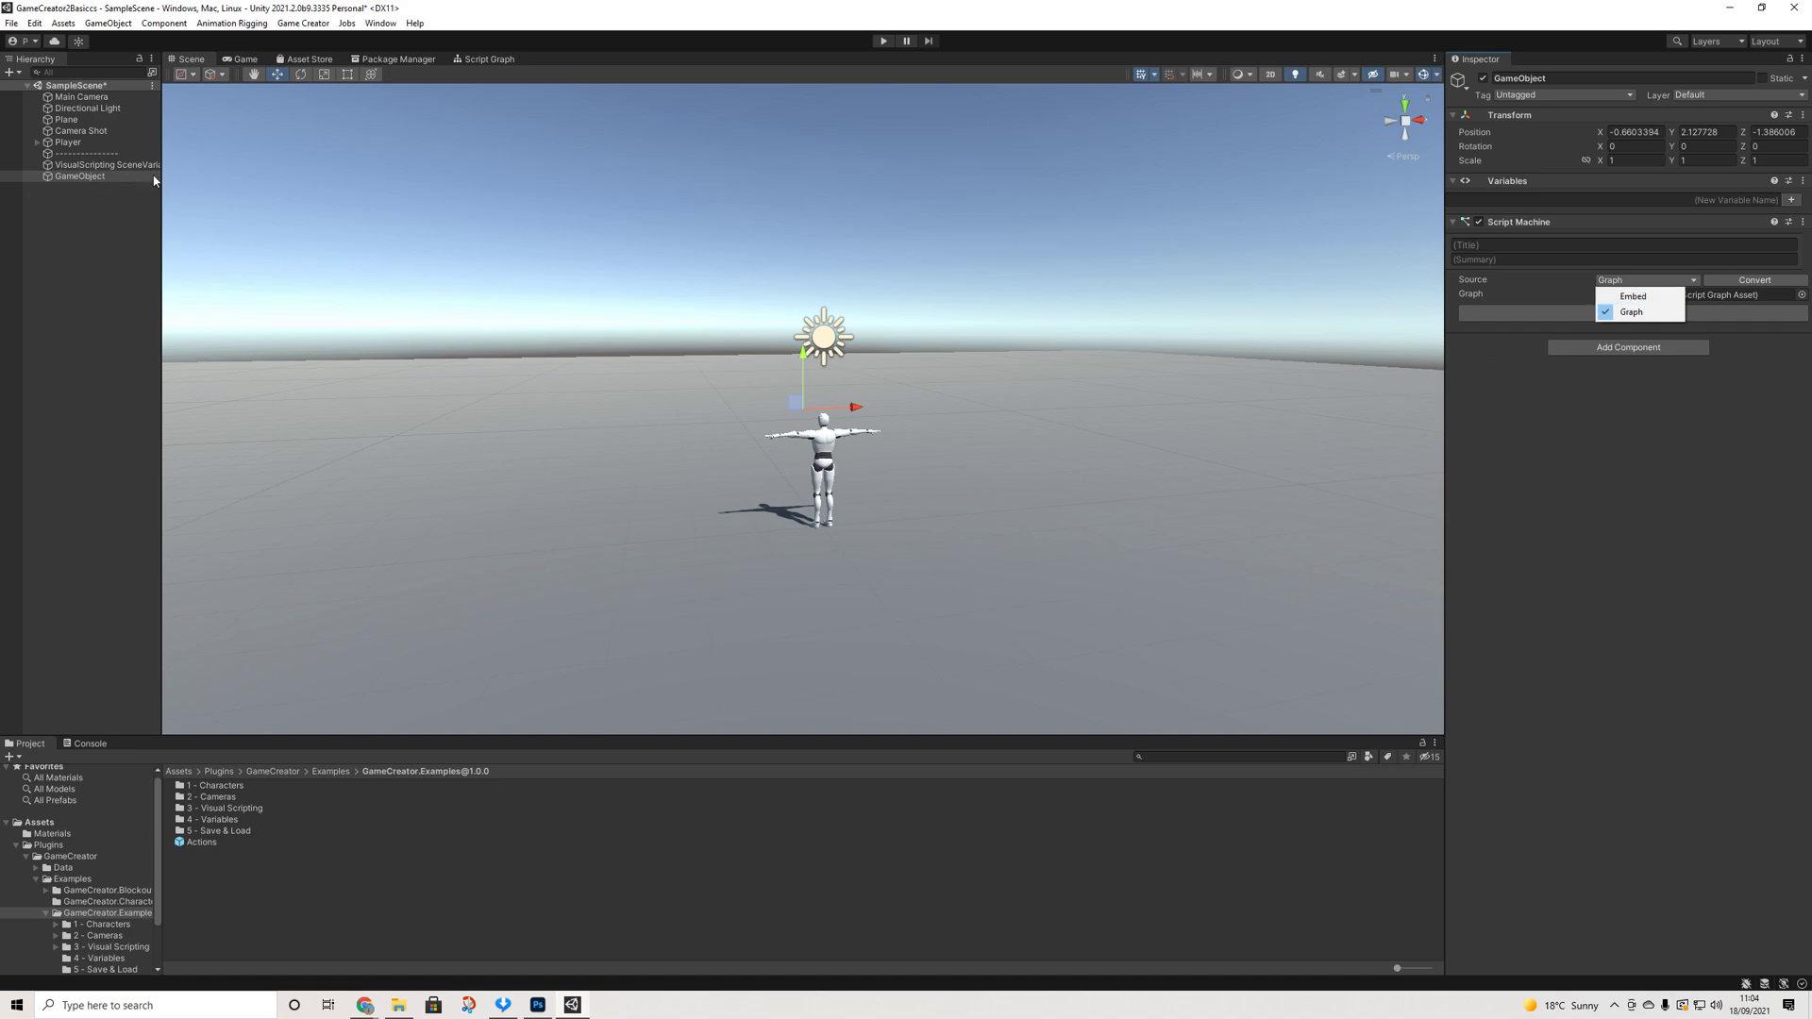
left_click(1670, 467)
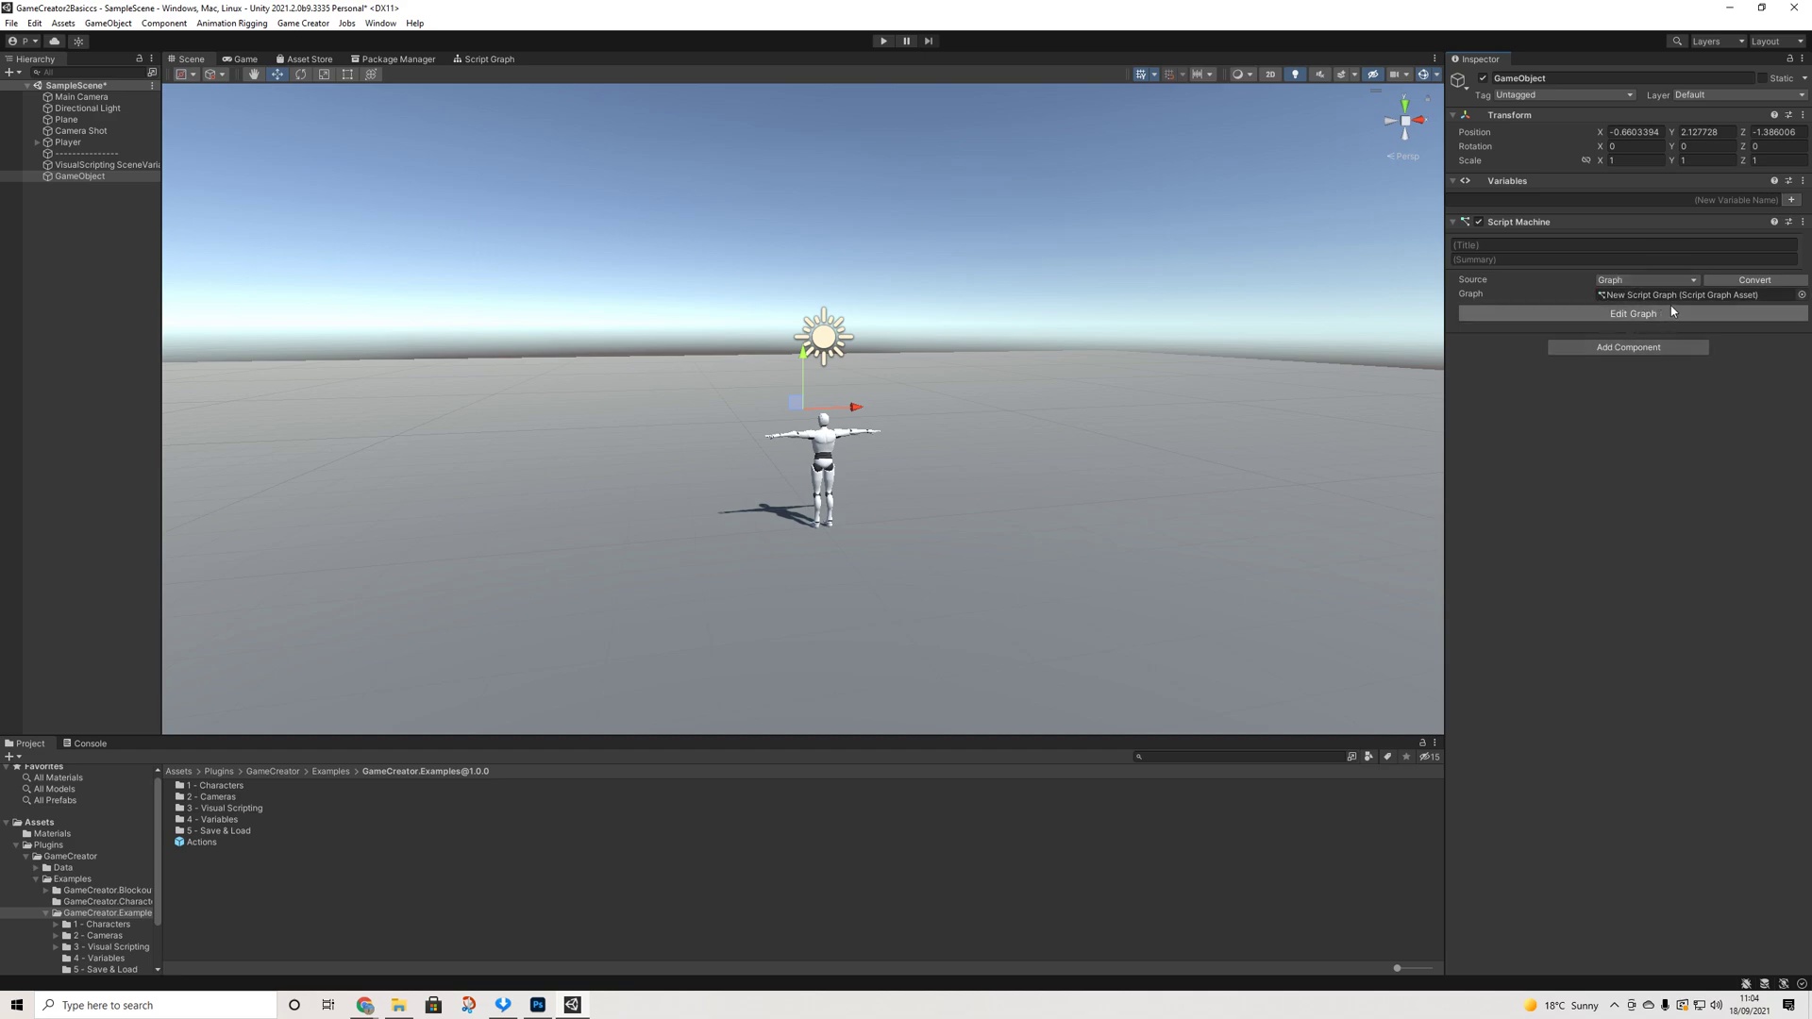
left_click(883, 41)
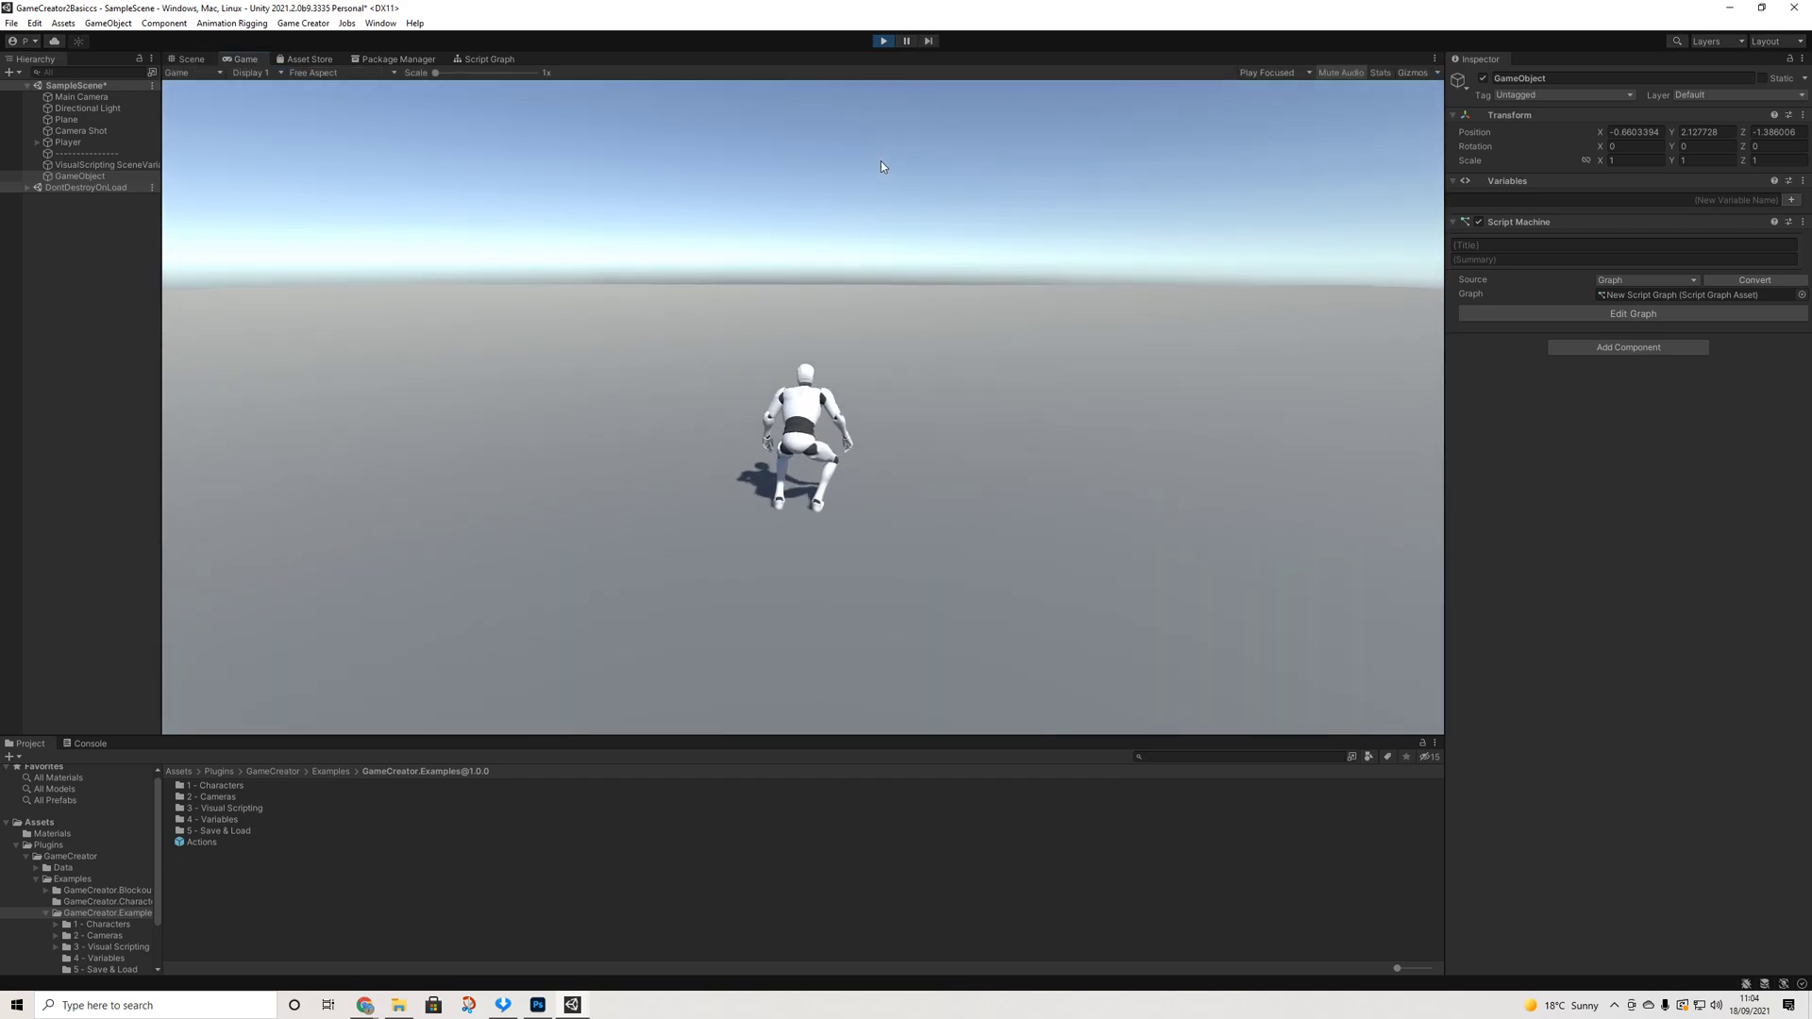
key("space")
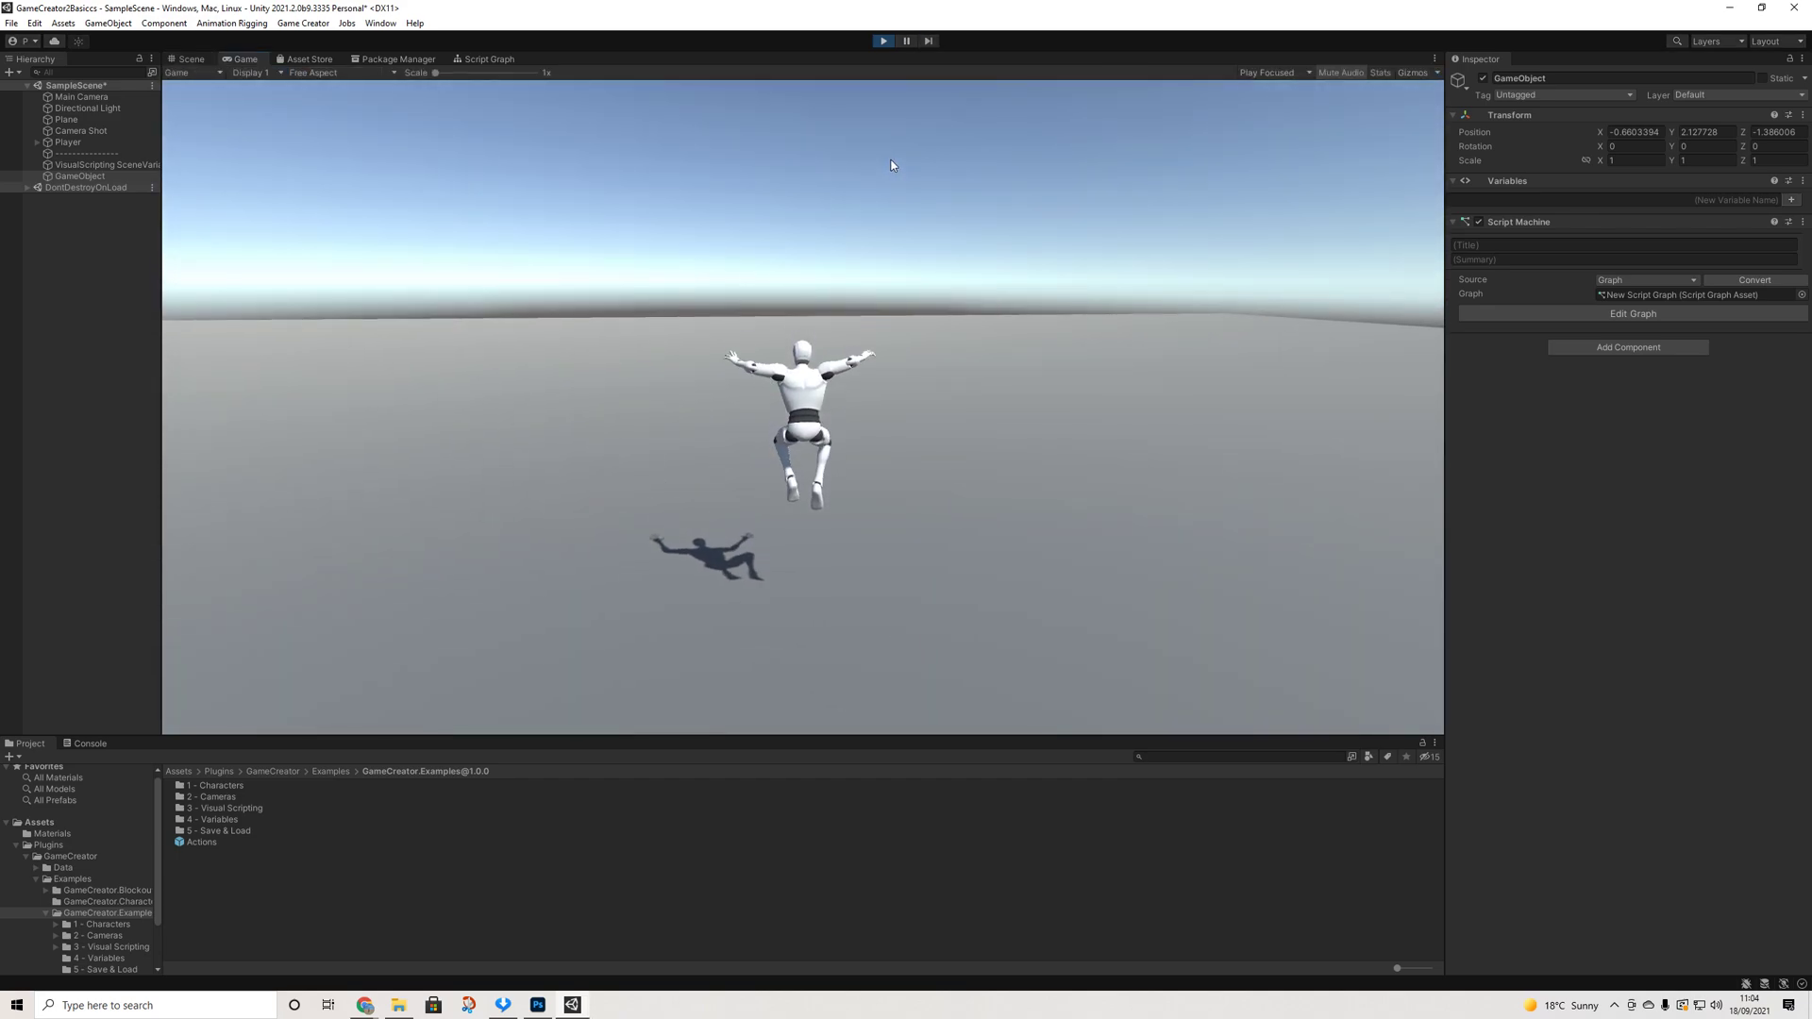
right_click_drag(888, 165, 876, 38)
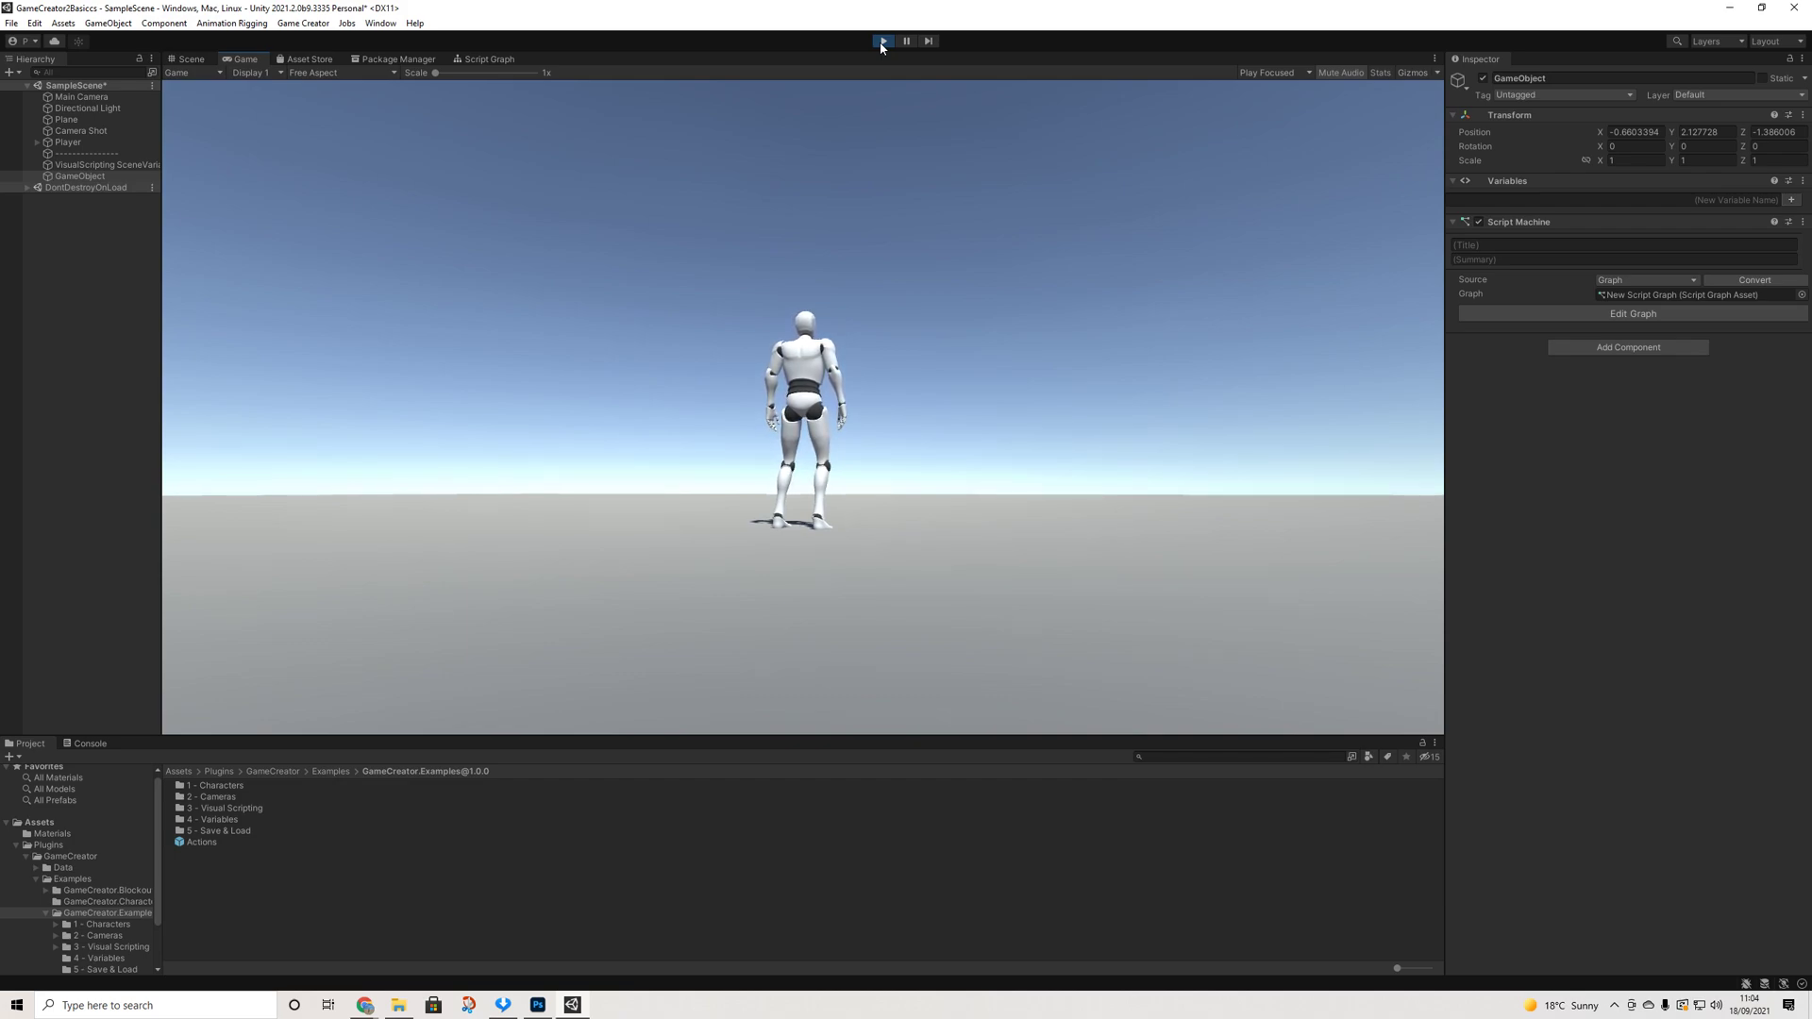
left_click(883, 42)
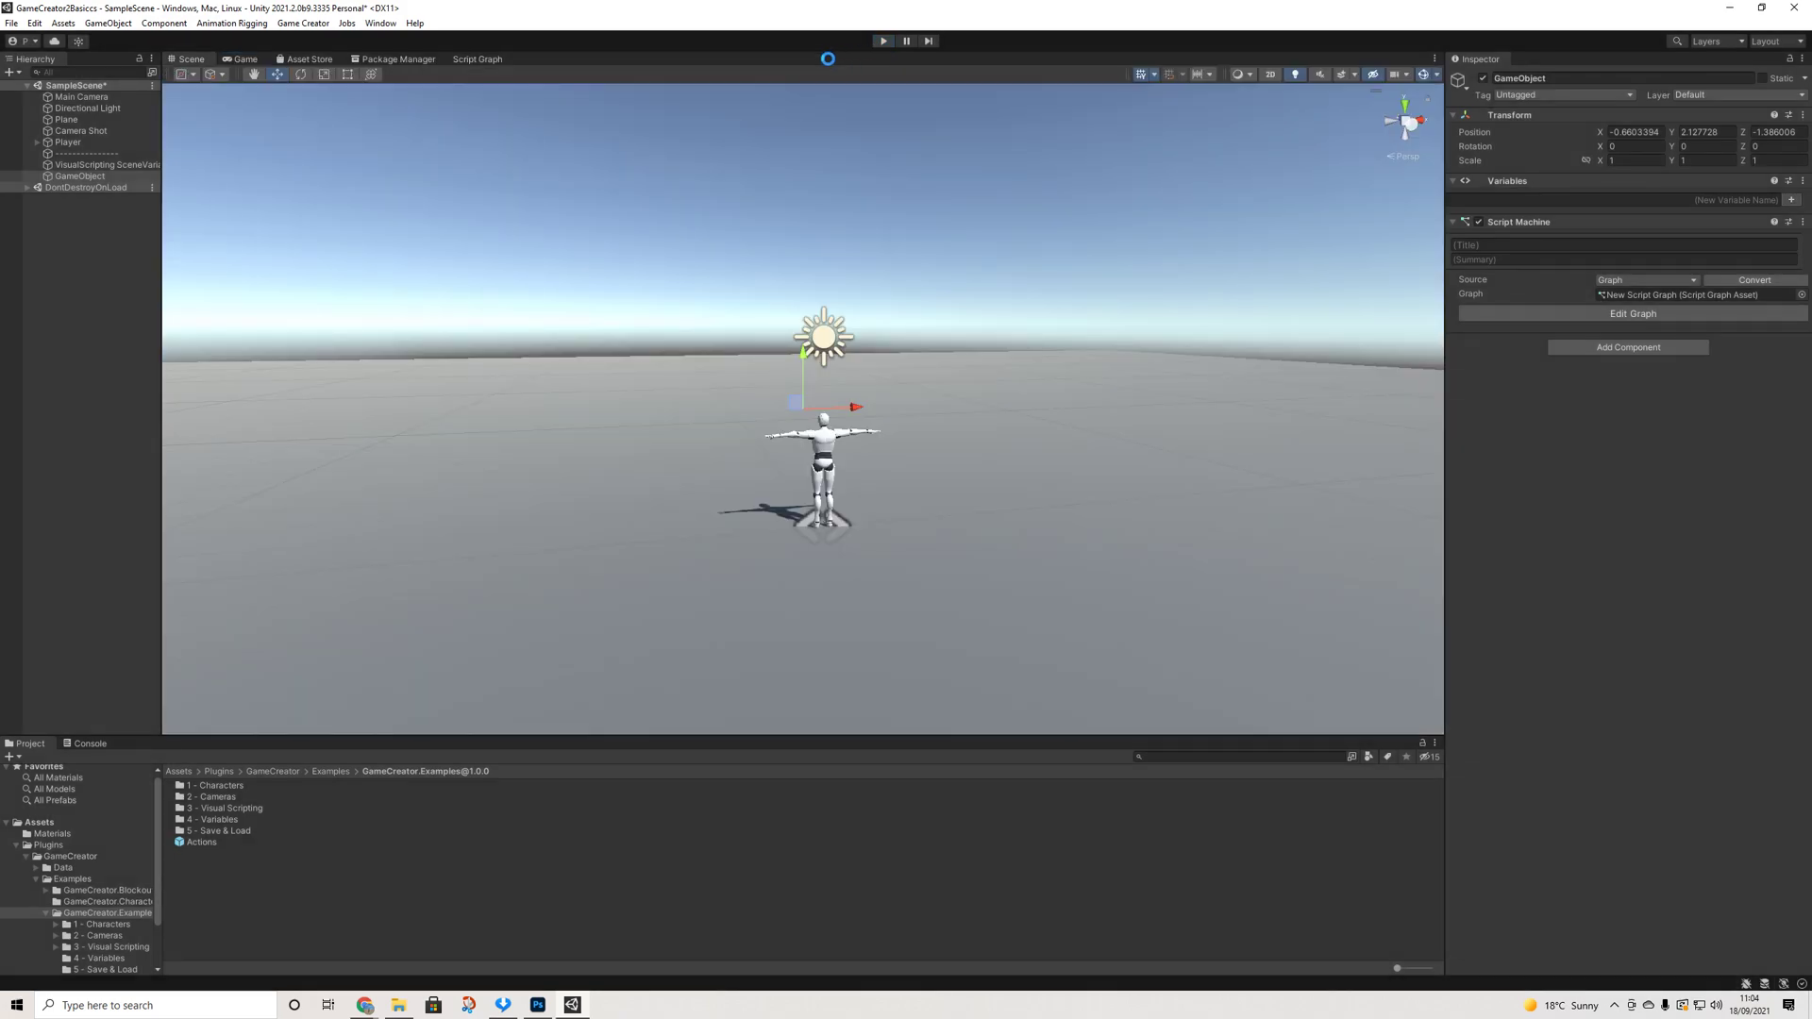
Reopen the Script Graph, nudge the Game Object node down and pan the canvas upward
left_click(486, 57)
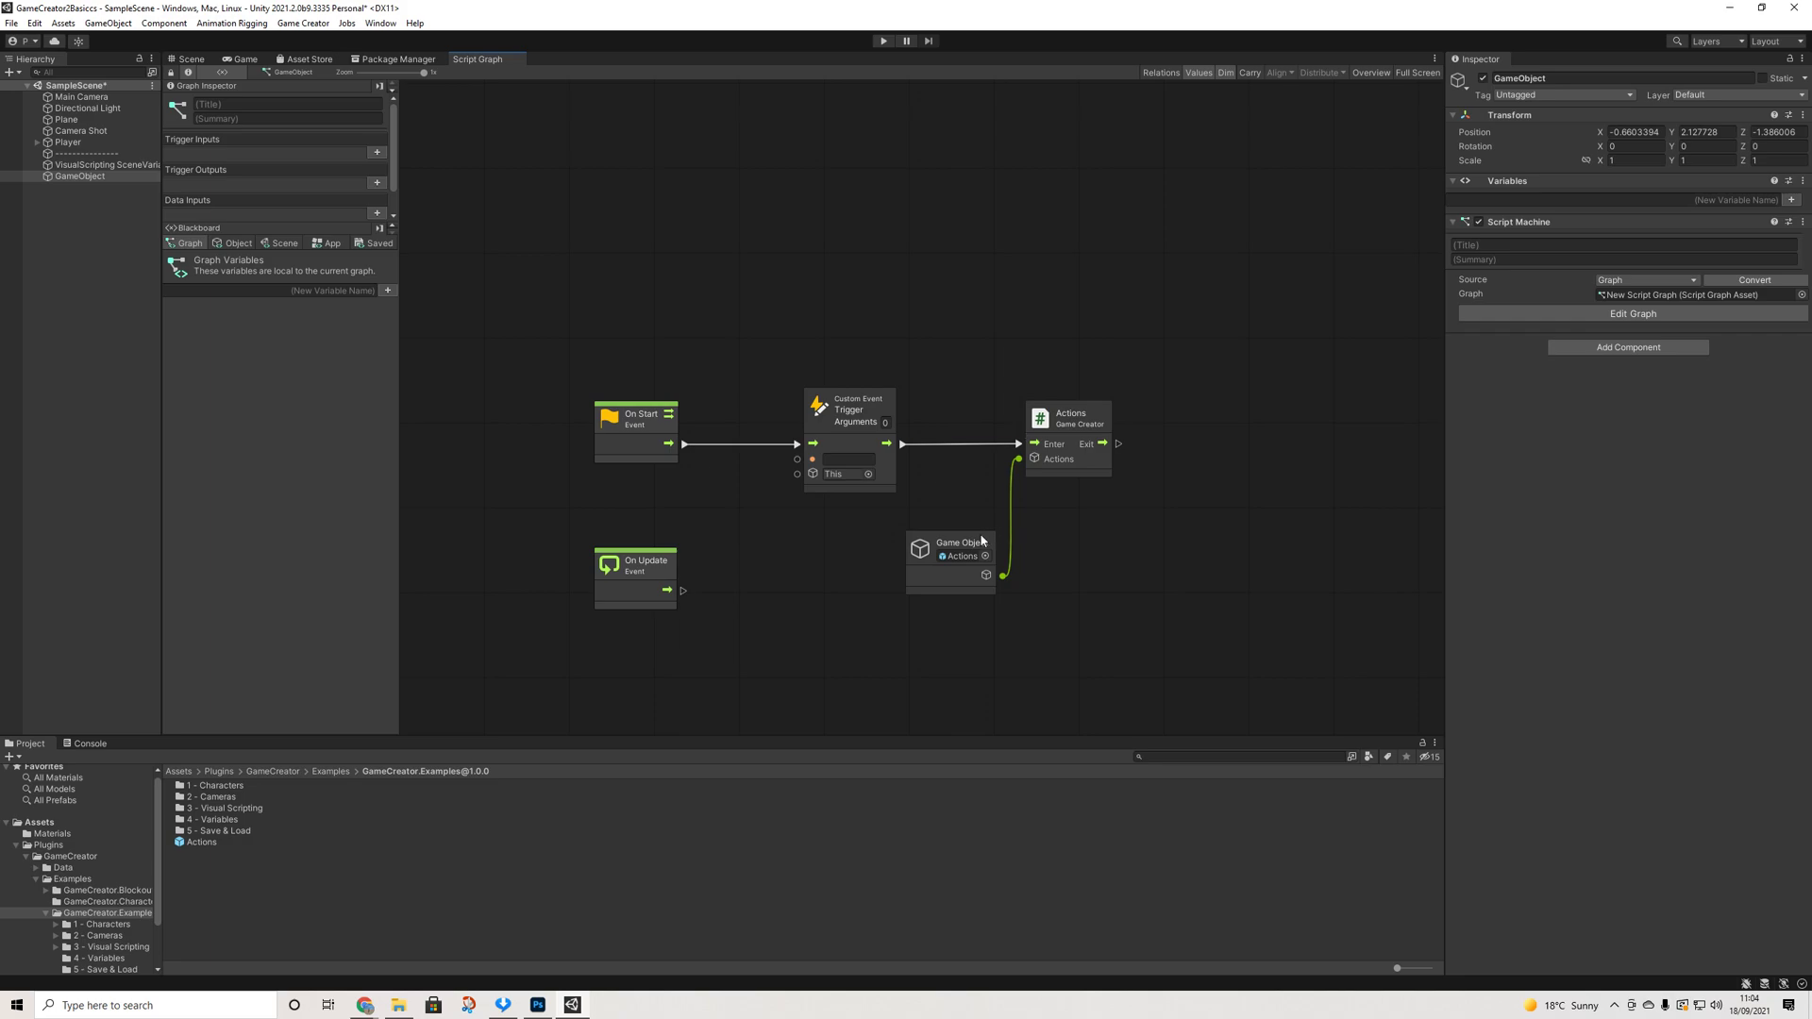
left_click_drag(982, 541, 984, 559)
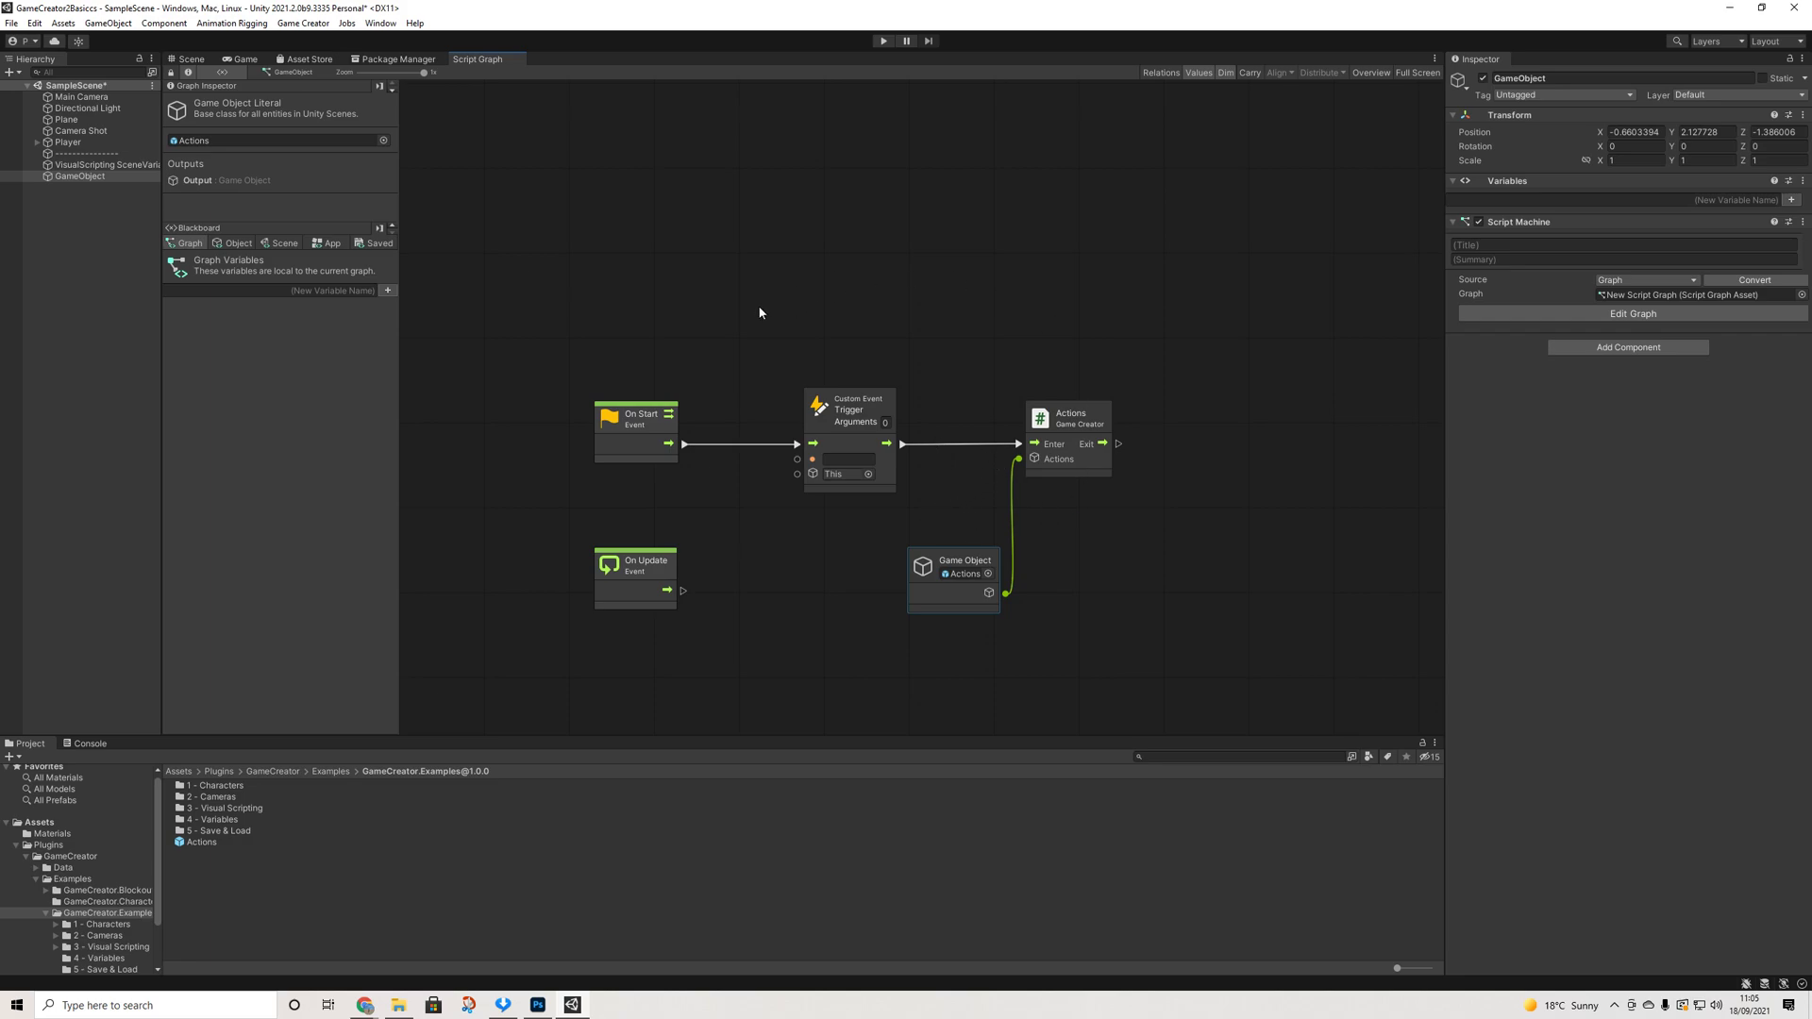
middle_click_drag(1084, 619, 1084, 538)
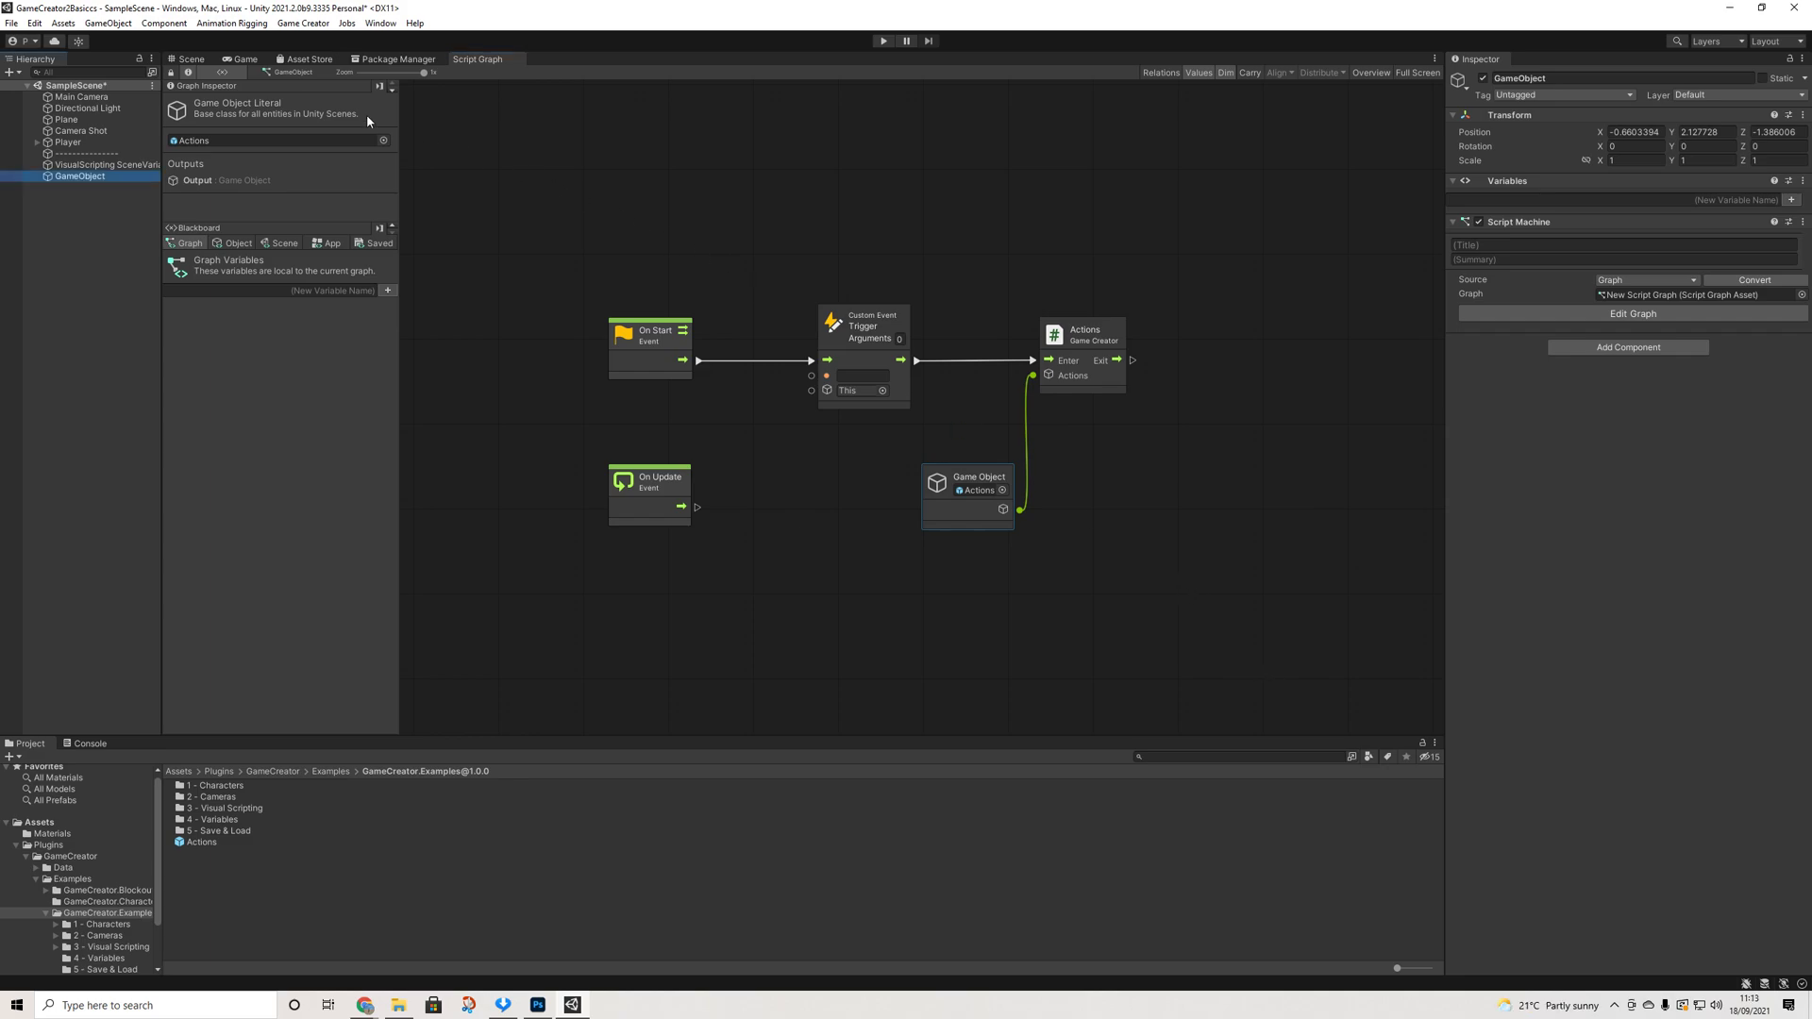
Check VisualScripting SceneVariables and the graph, then return to Scene view with GameObject deselected
left_click(202, 55)
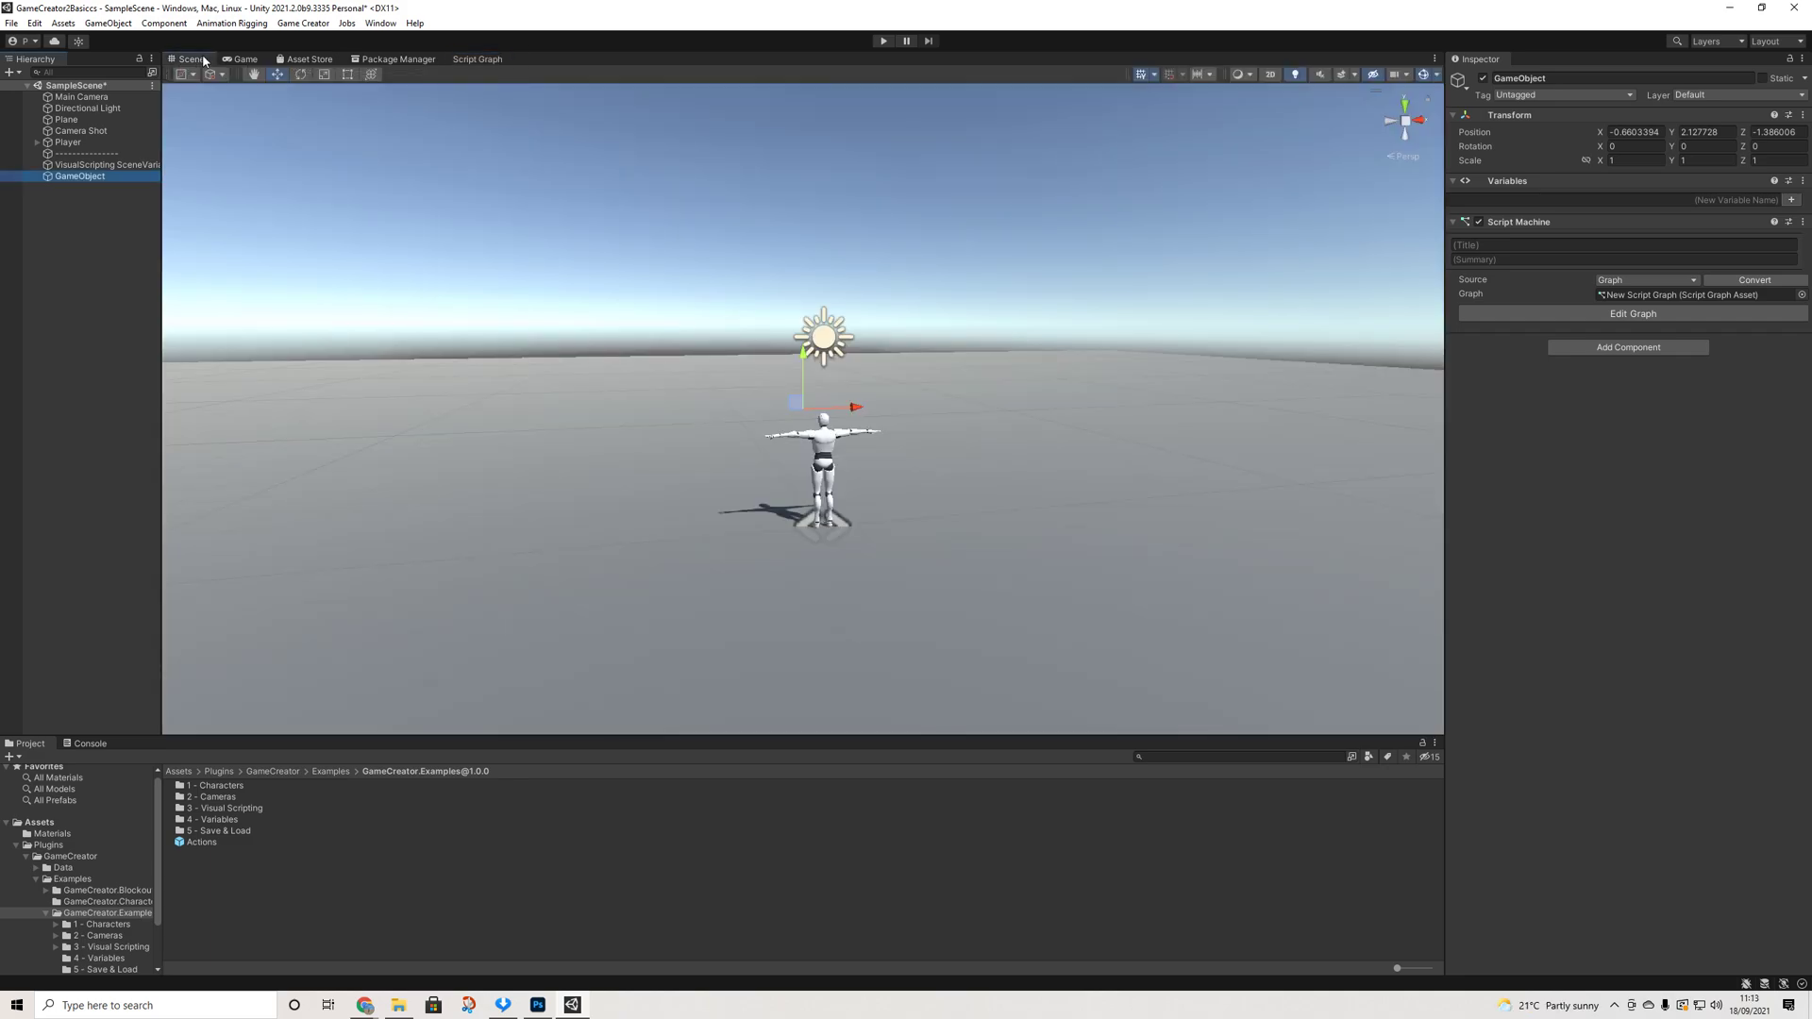
left_click(98, 165)
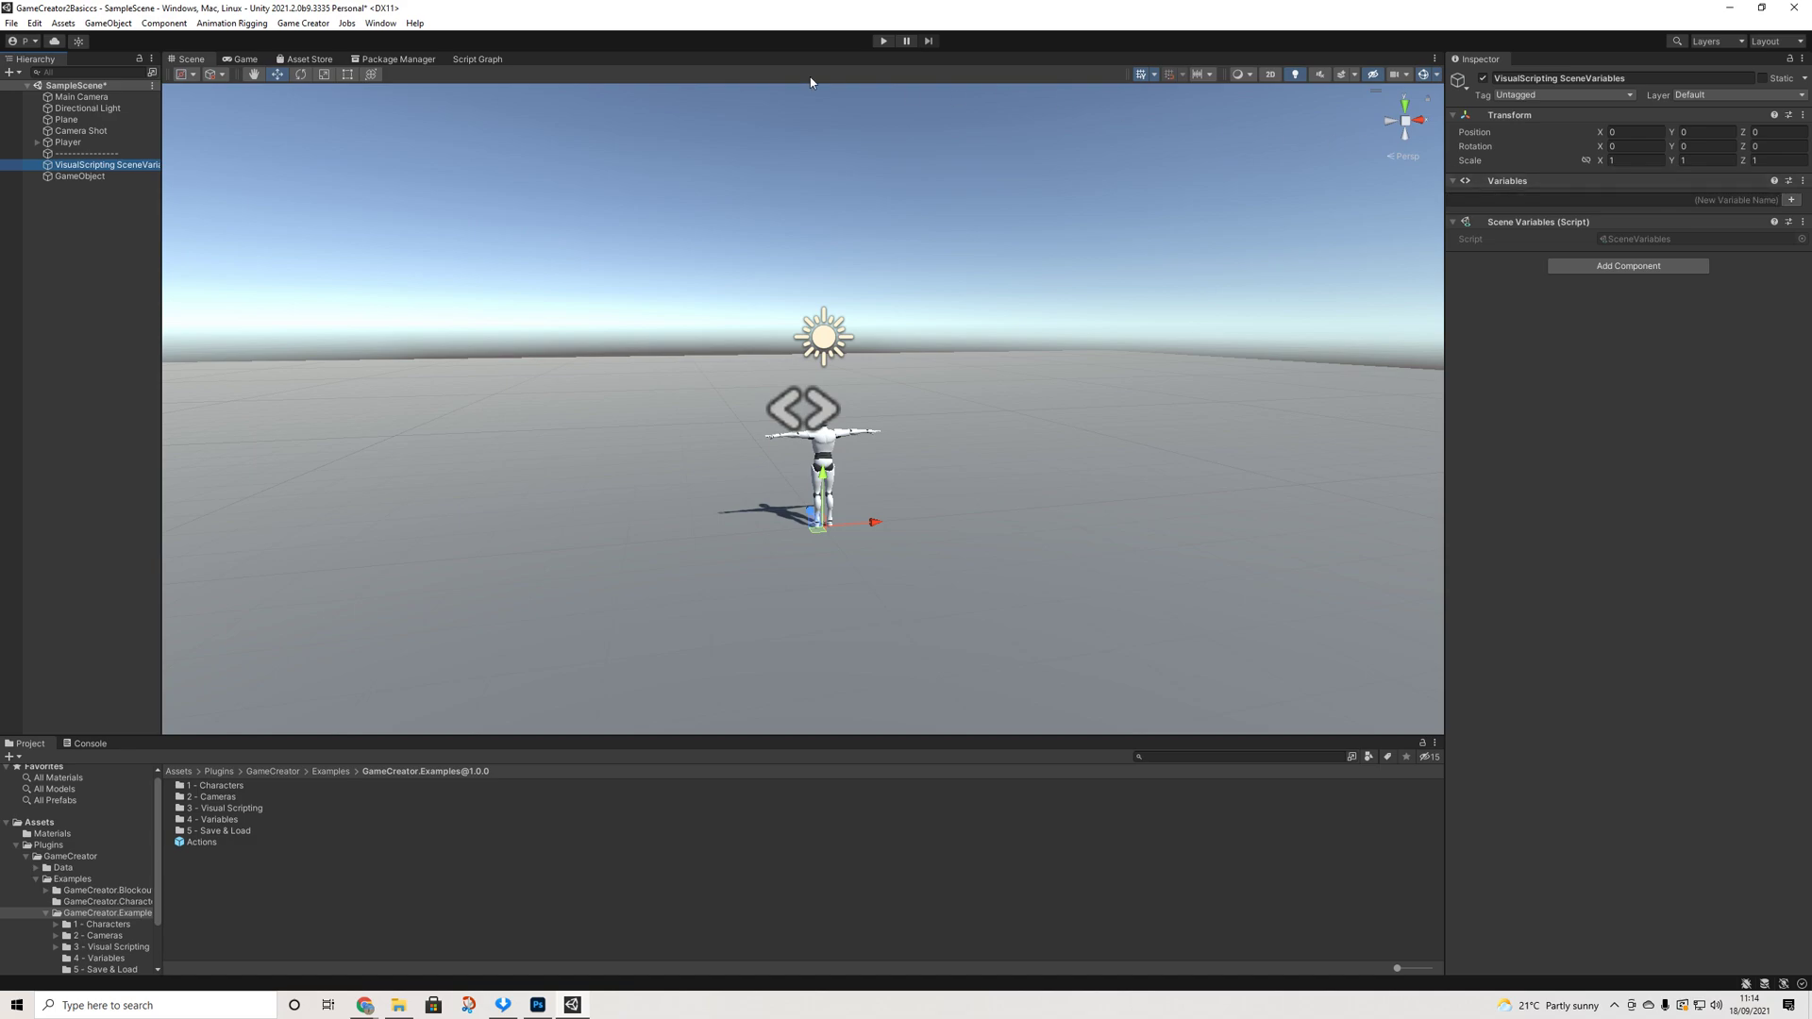
left_click(478, 59)
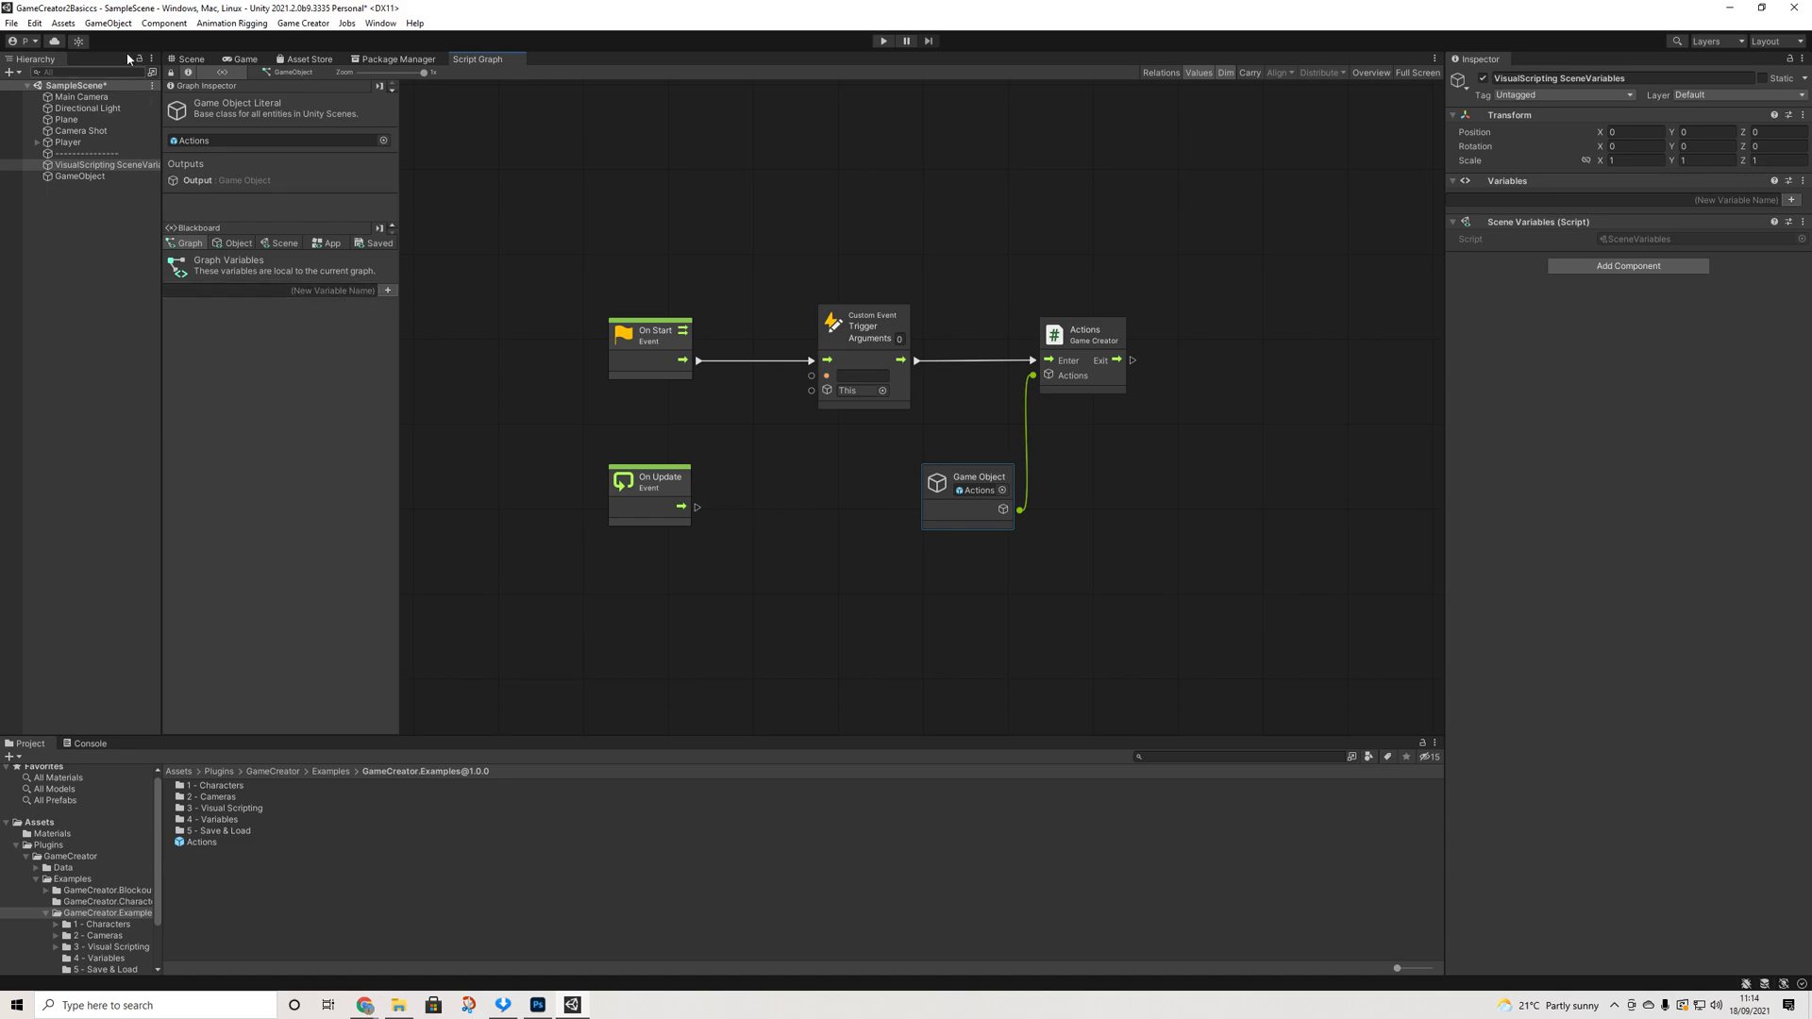
left_click(186, 60)
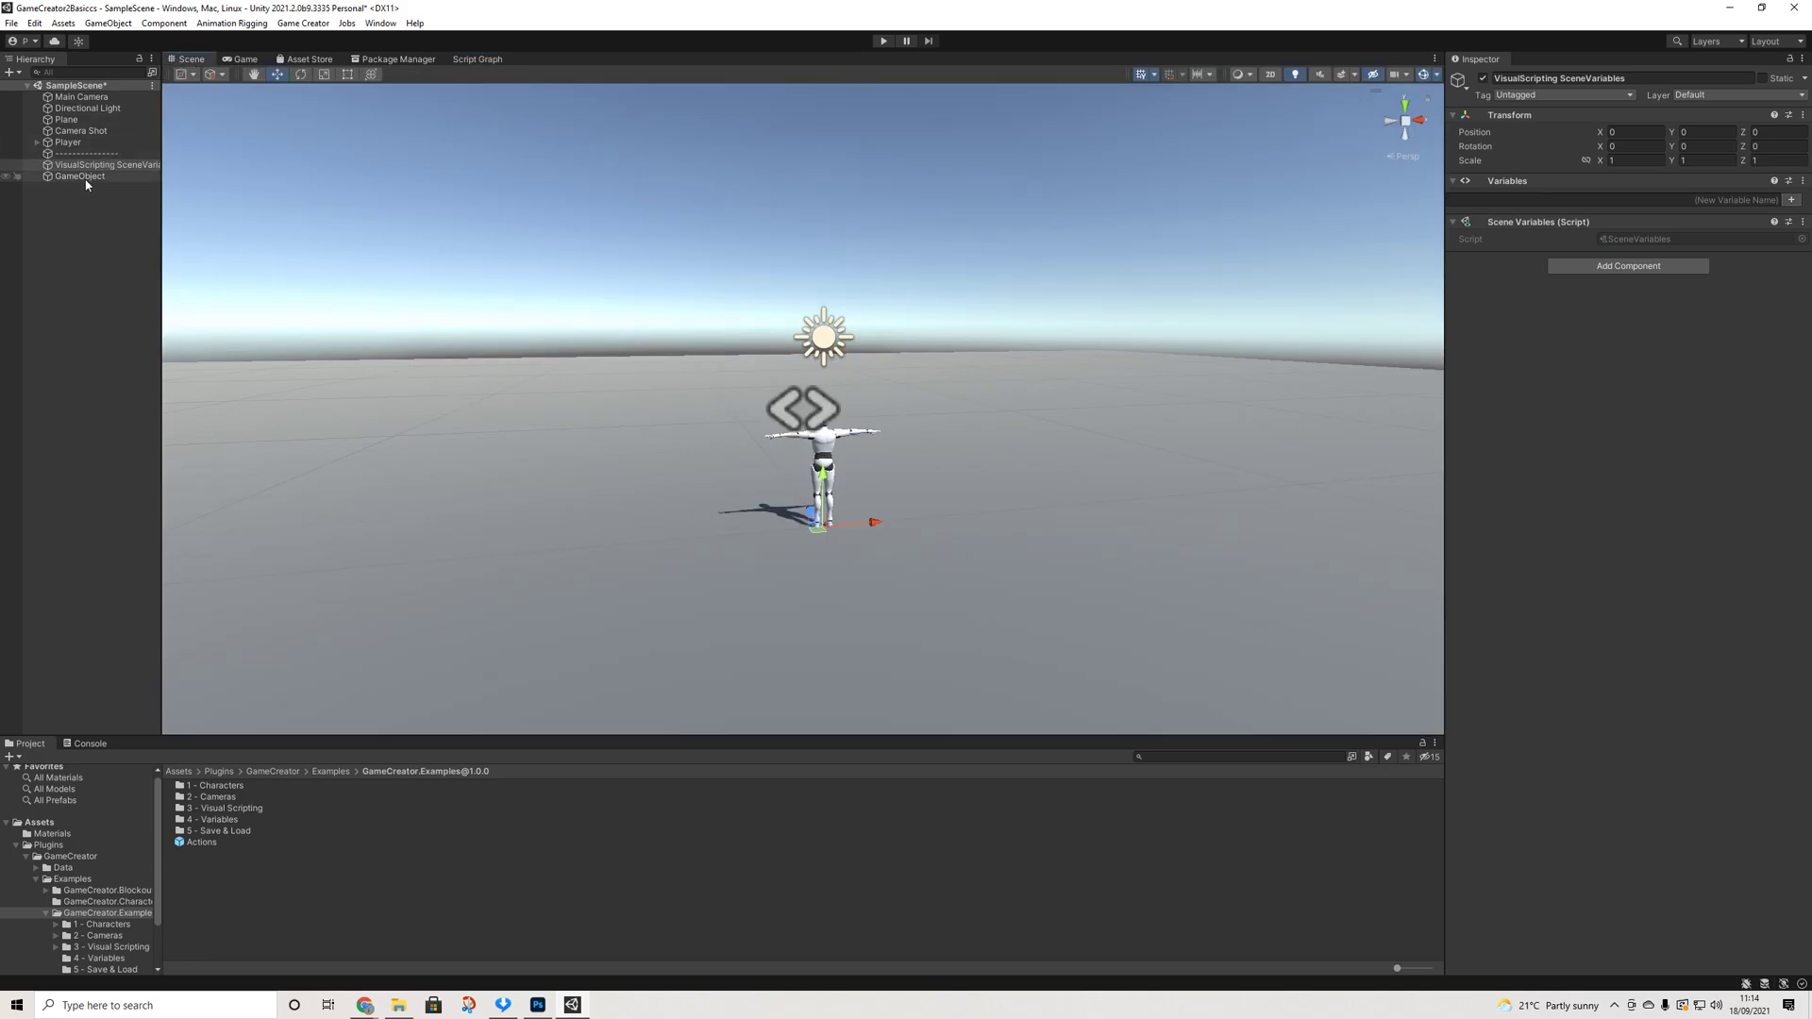
left_click(85, 177)
left_click(92, 215)
Create a Game Creator Interaction Trigger object in the Hierarchy
right_click(92, 215)
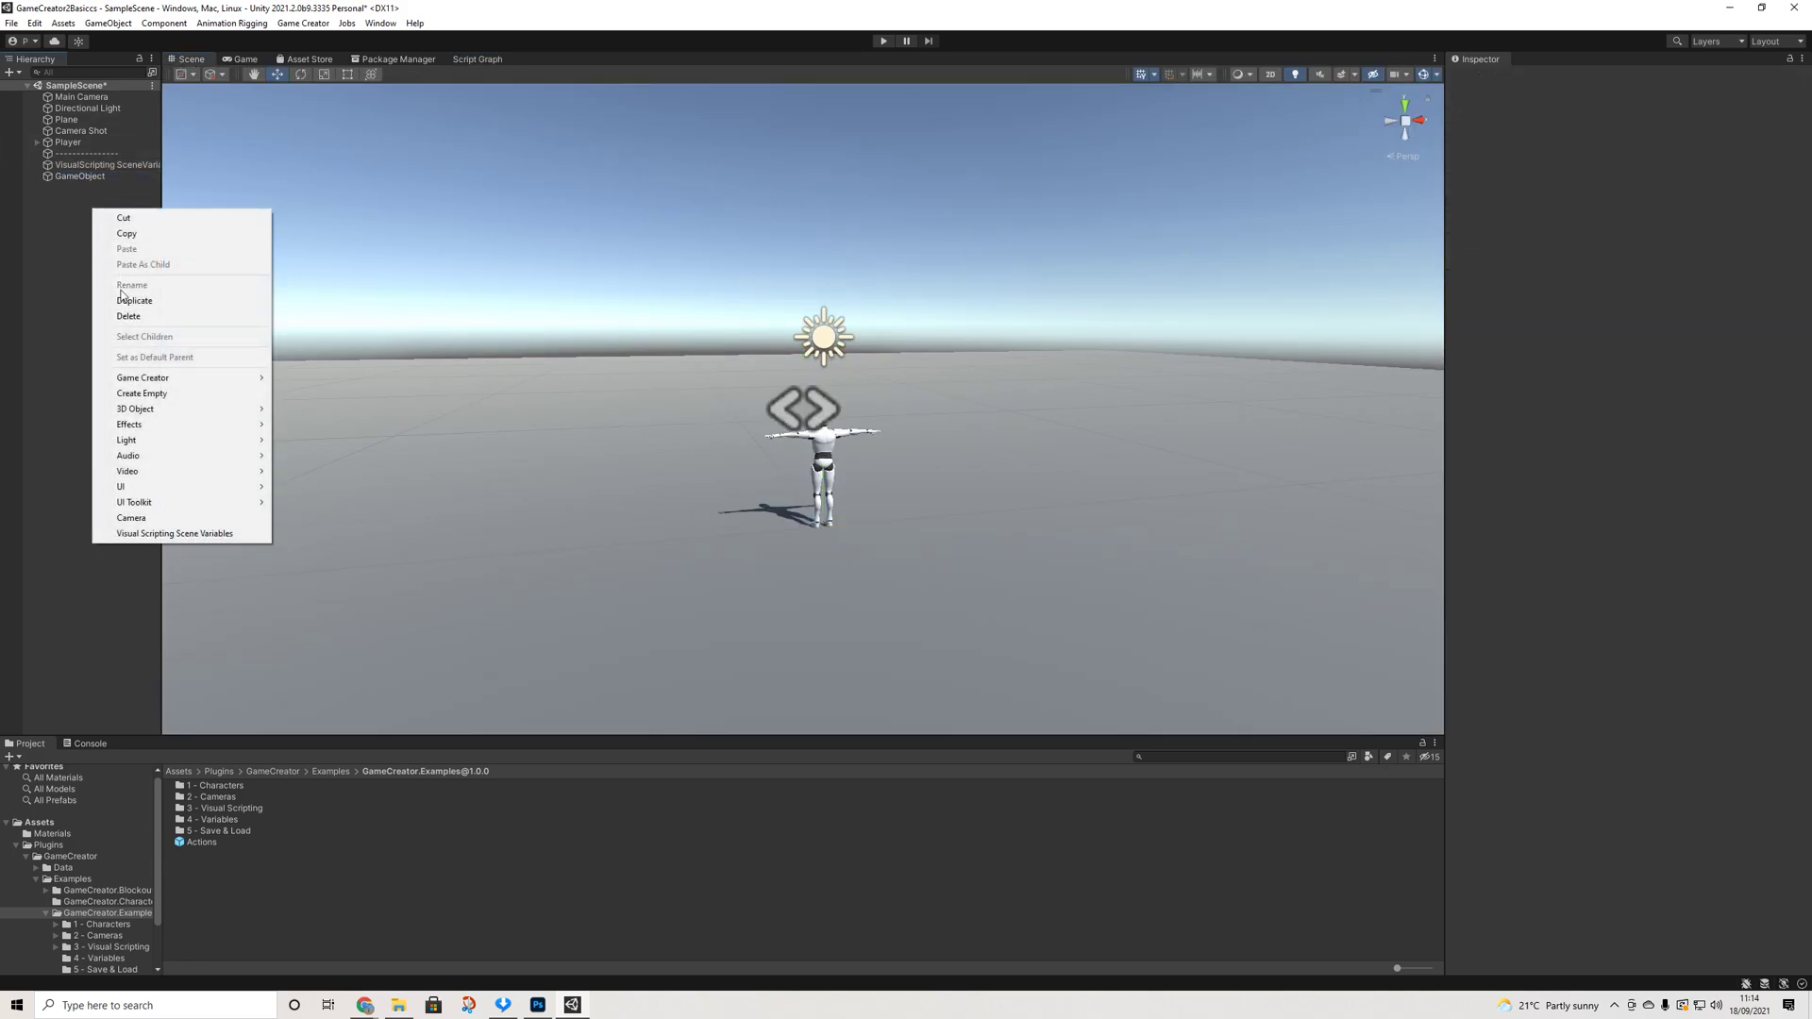
mouse_move(255, 379)
mouse_move(321, 379)
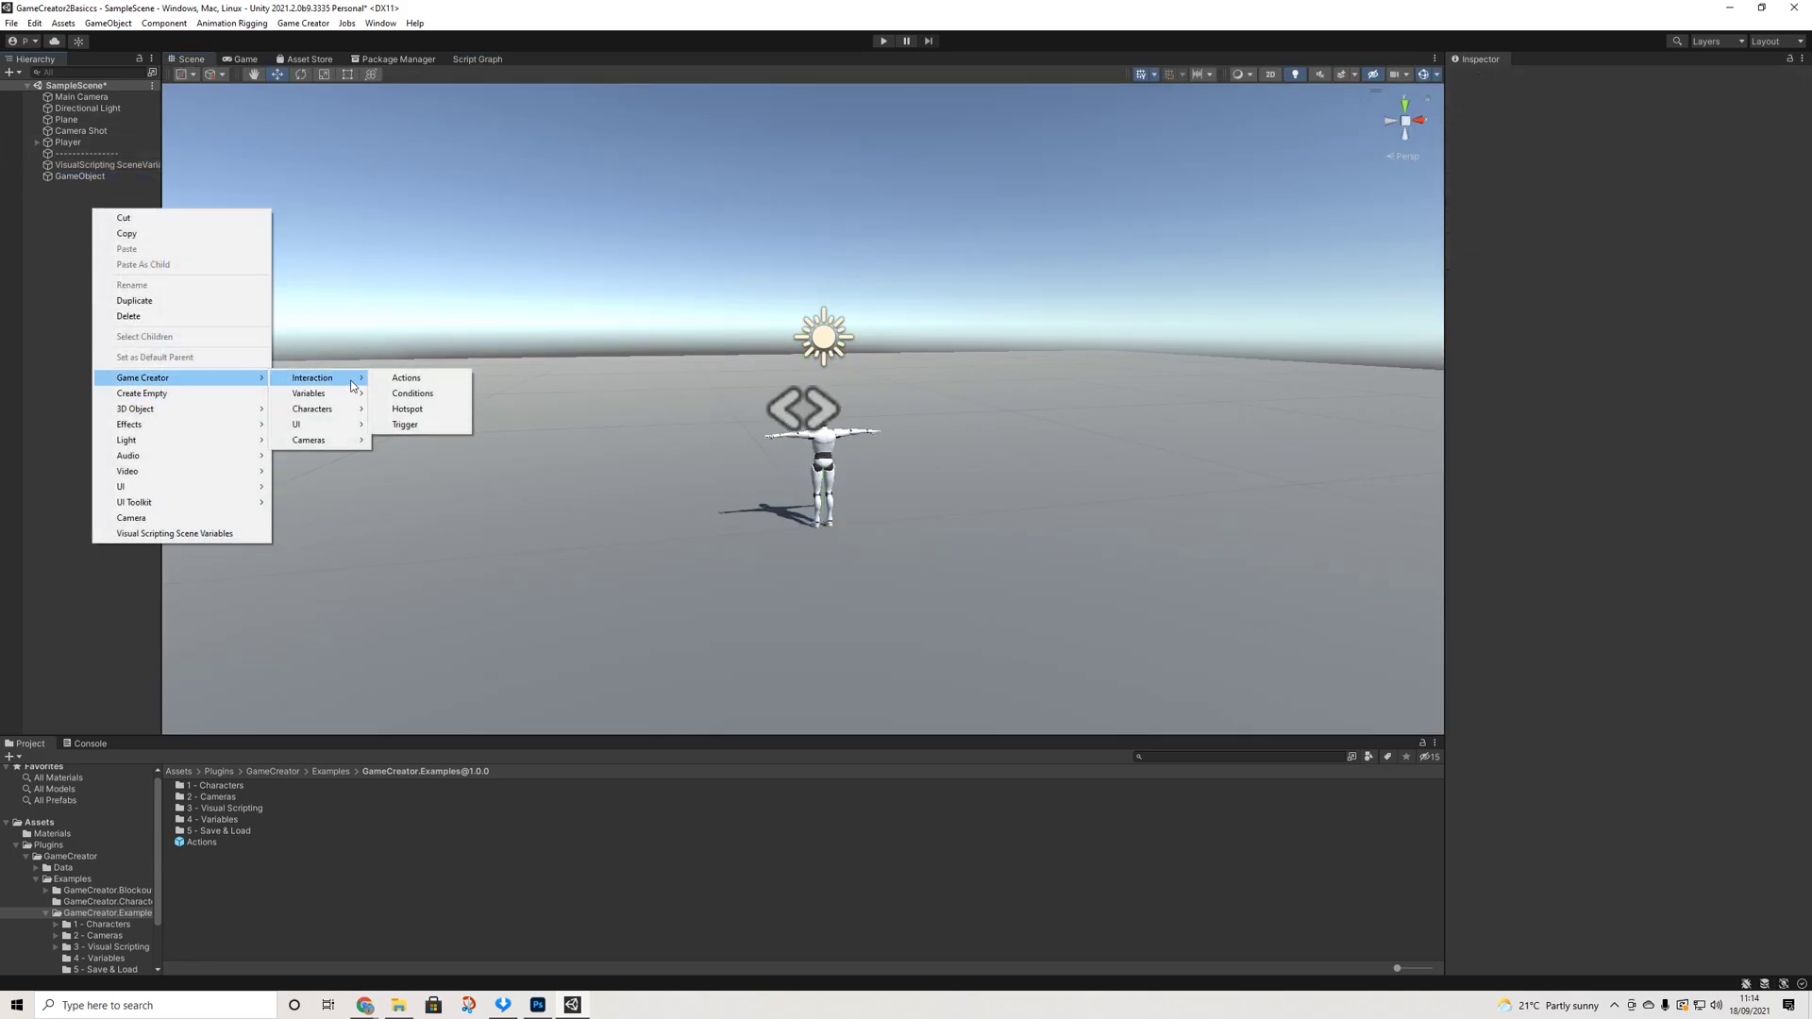
left_click(420, 423)
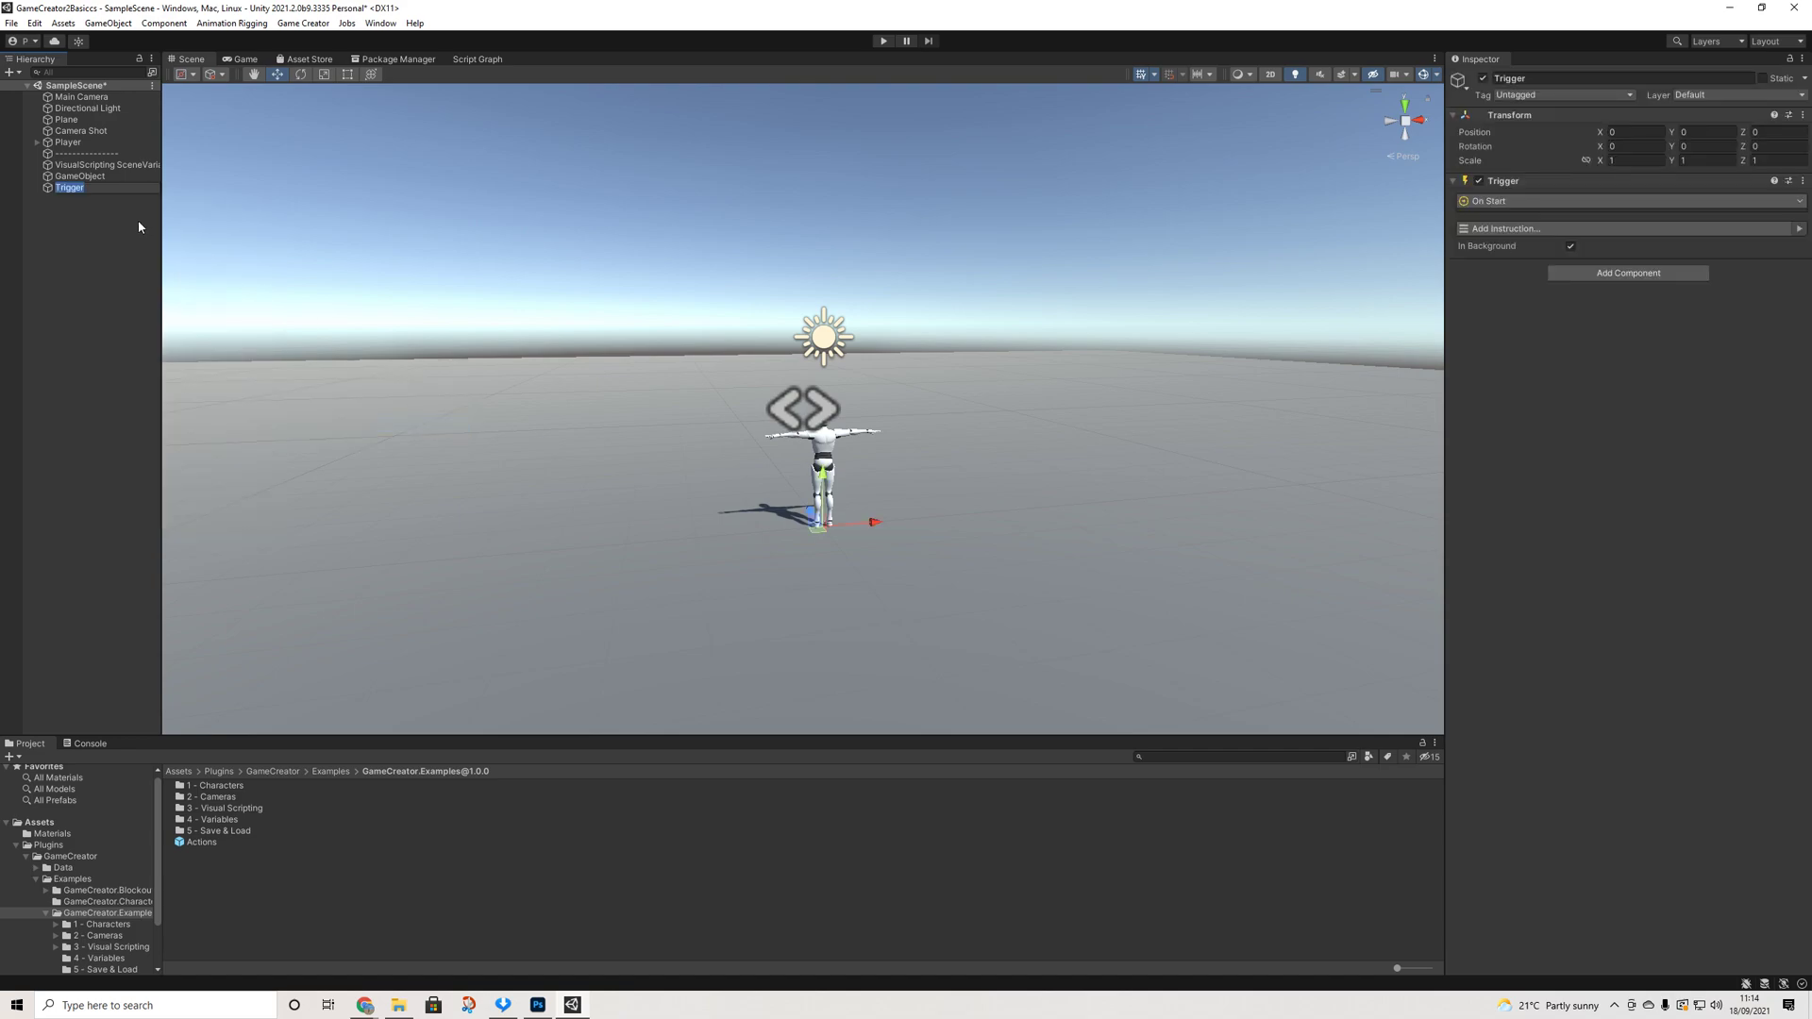
Add a Visual Scripting Custom Event instruction targeting GameObject as a Variable, and start editing its name
left_click(1528, 228)
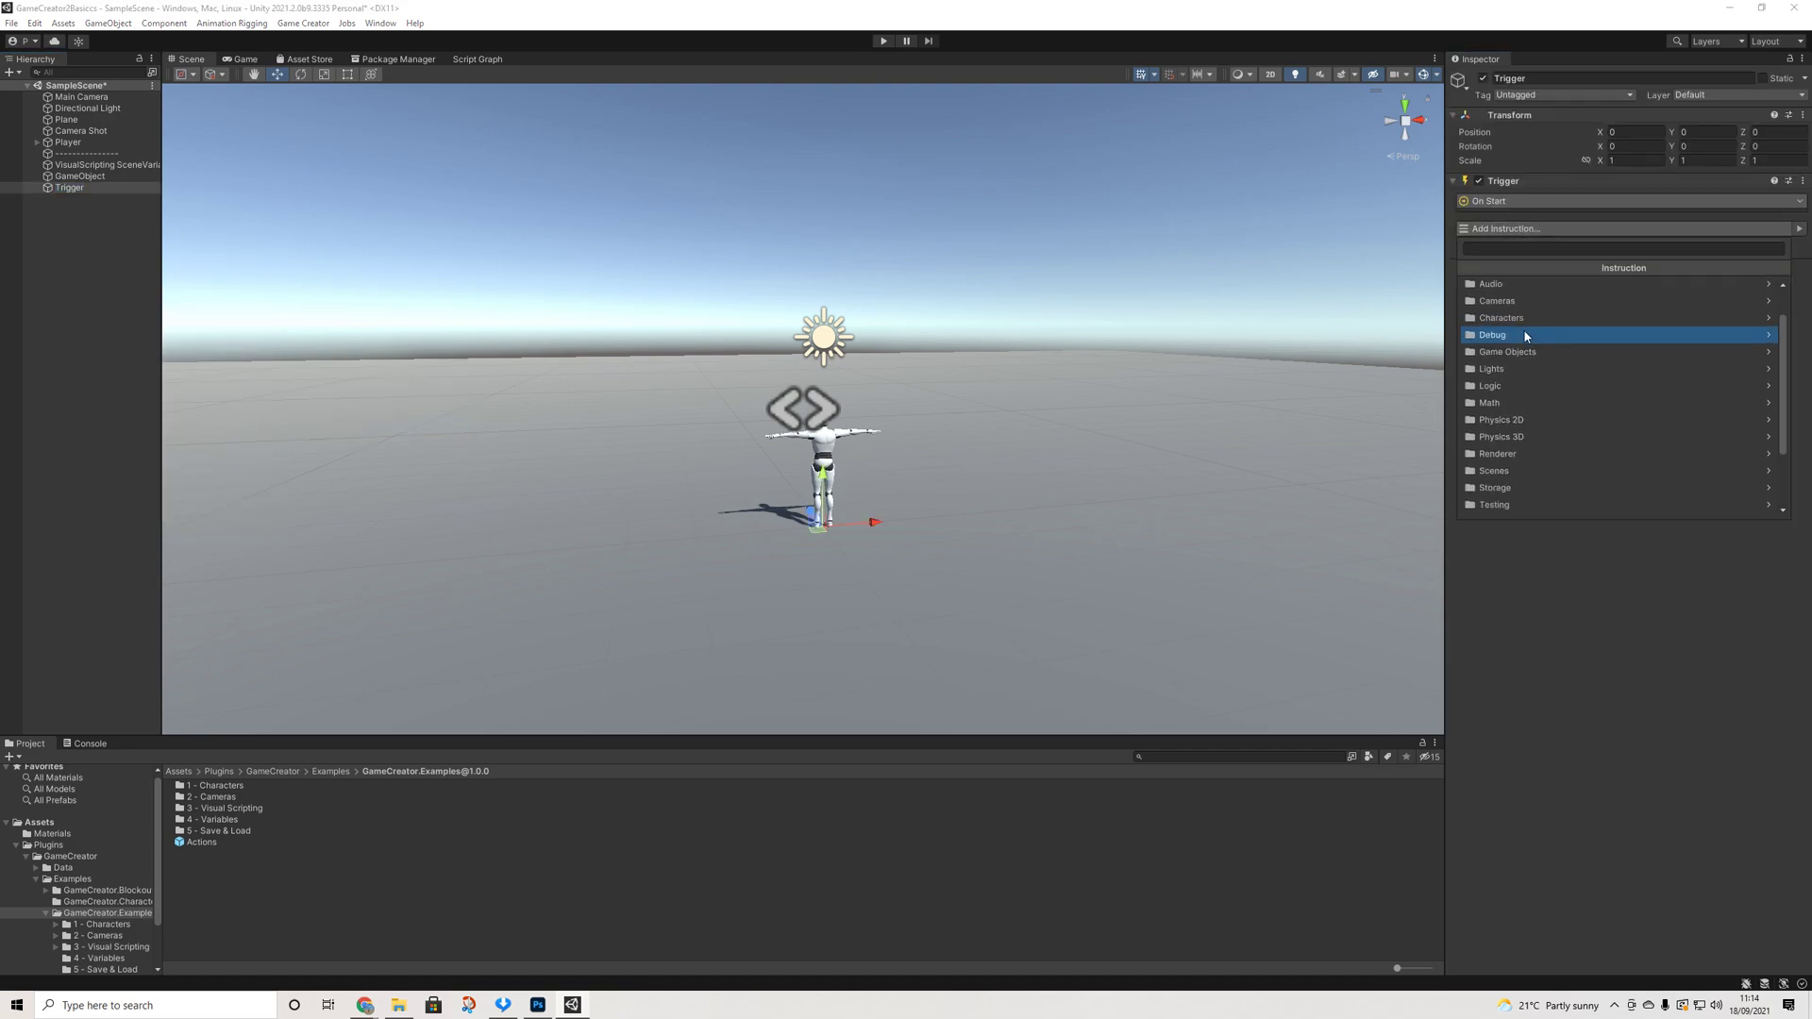
scroll(1526, 334, "down", 3)
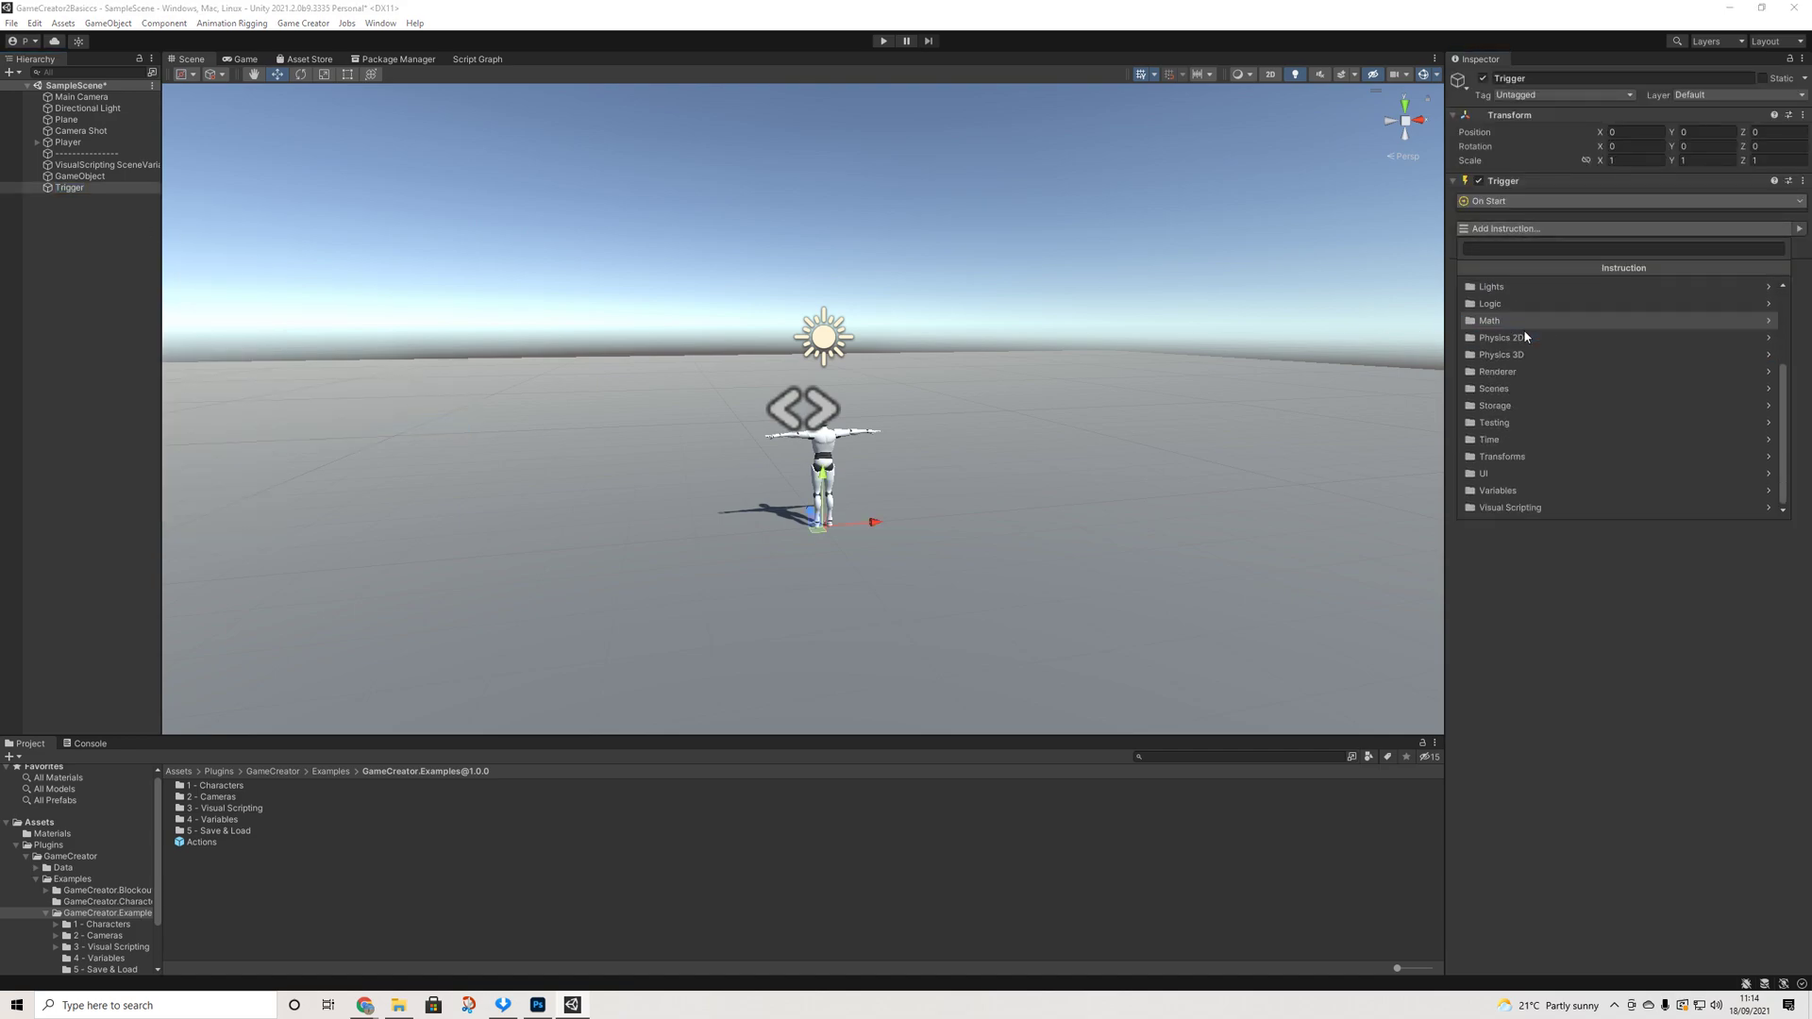
left_click(1516, 510)
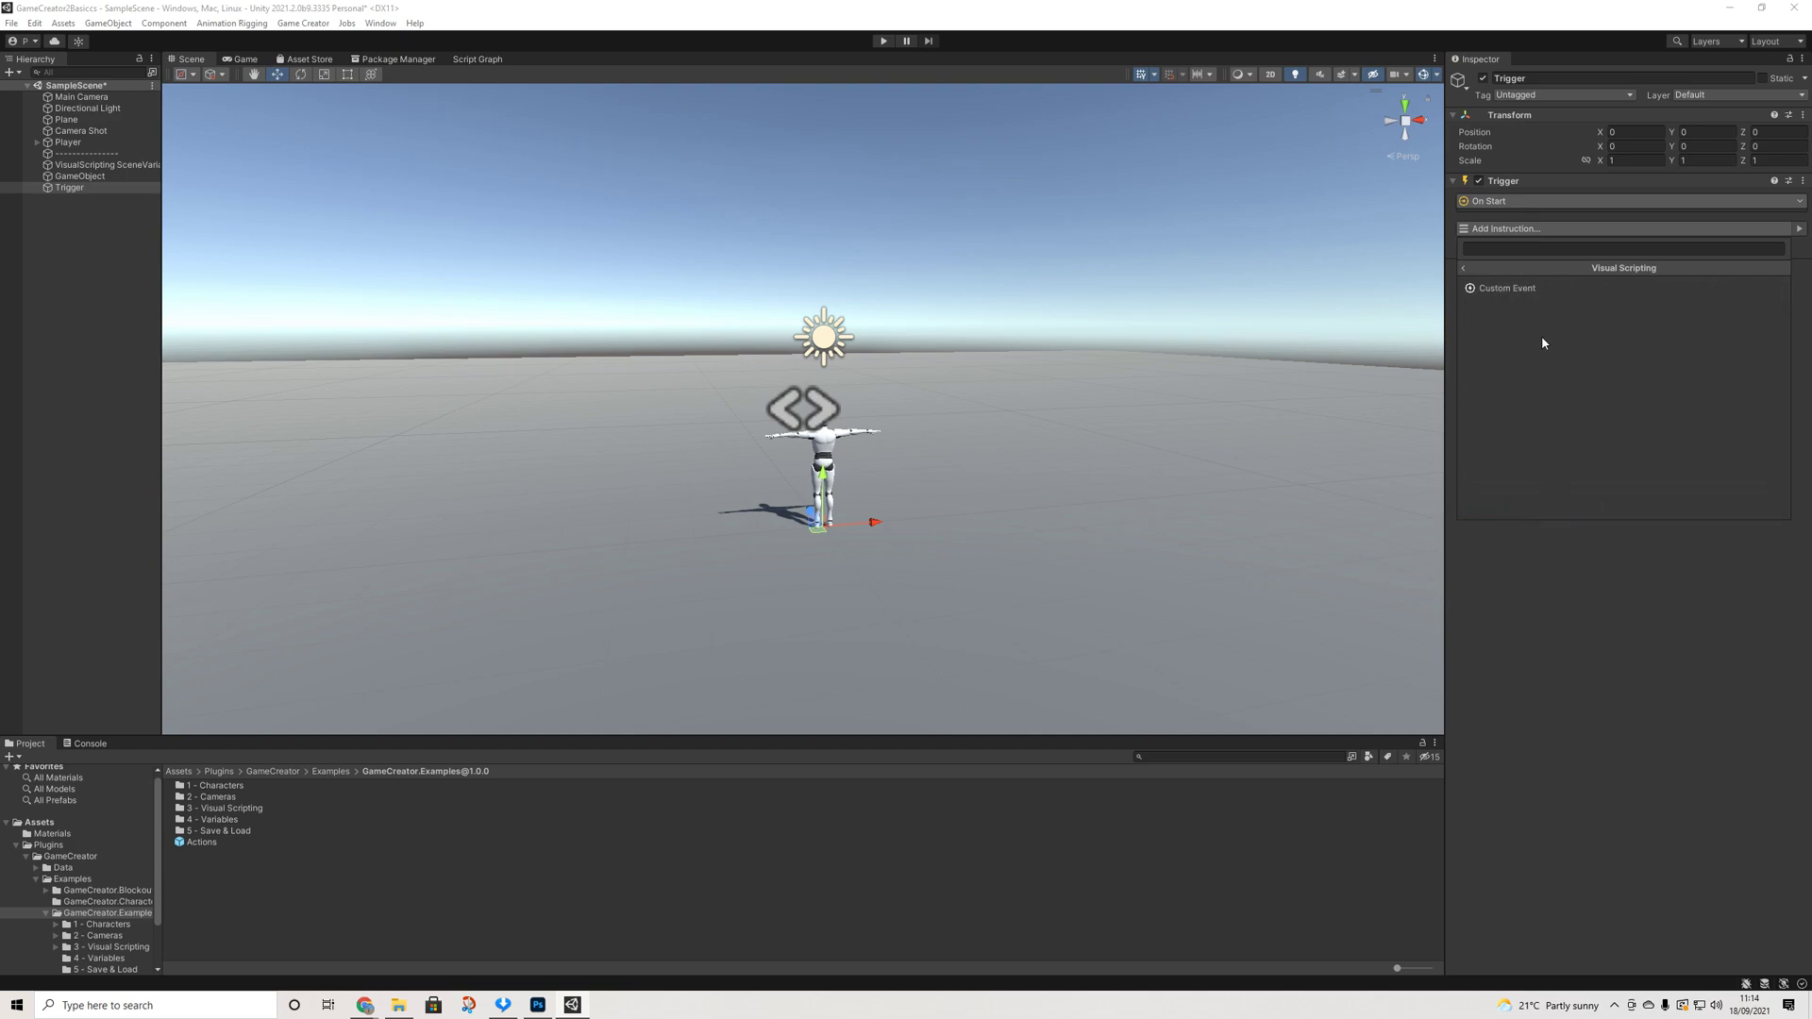
left_click(1489, 287)
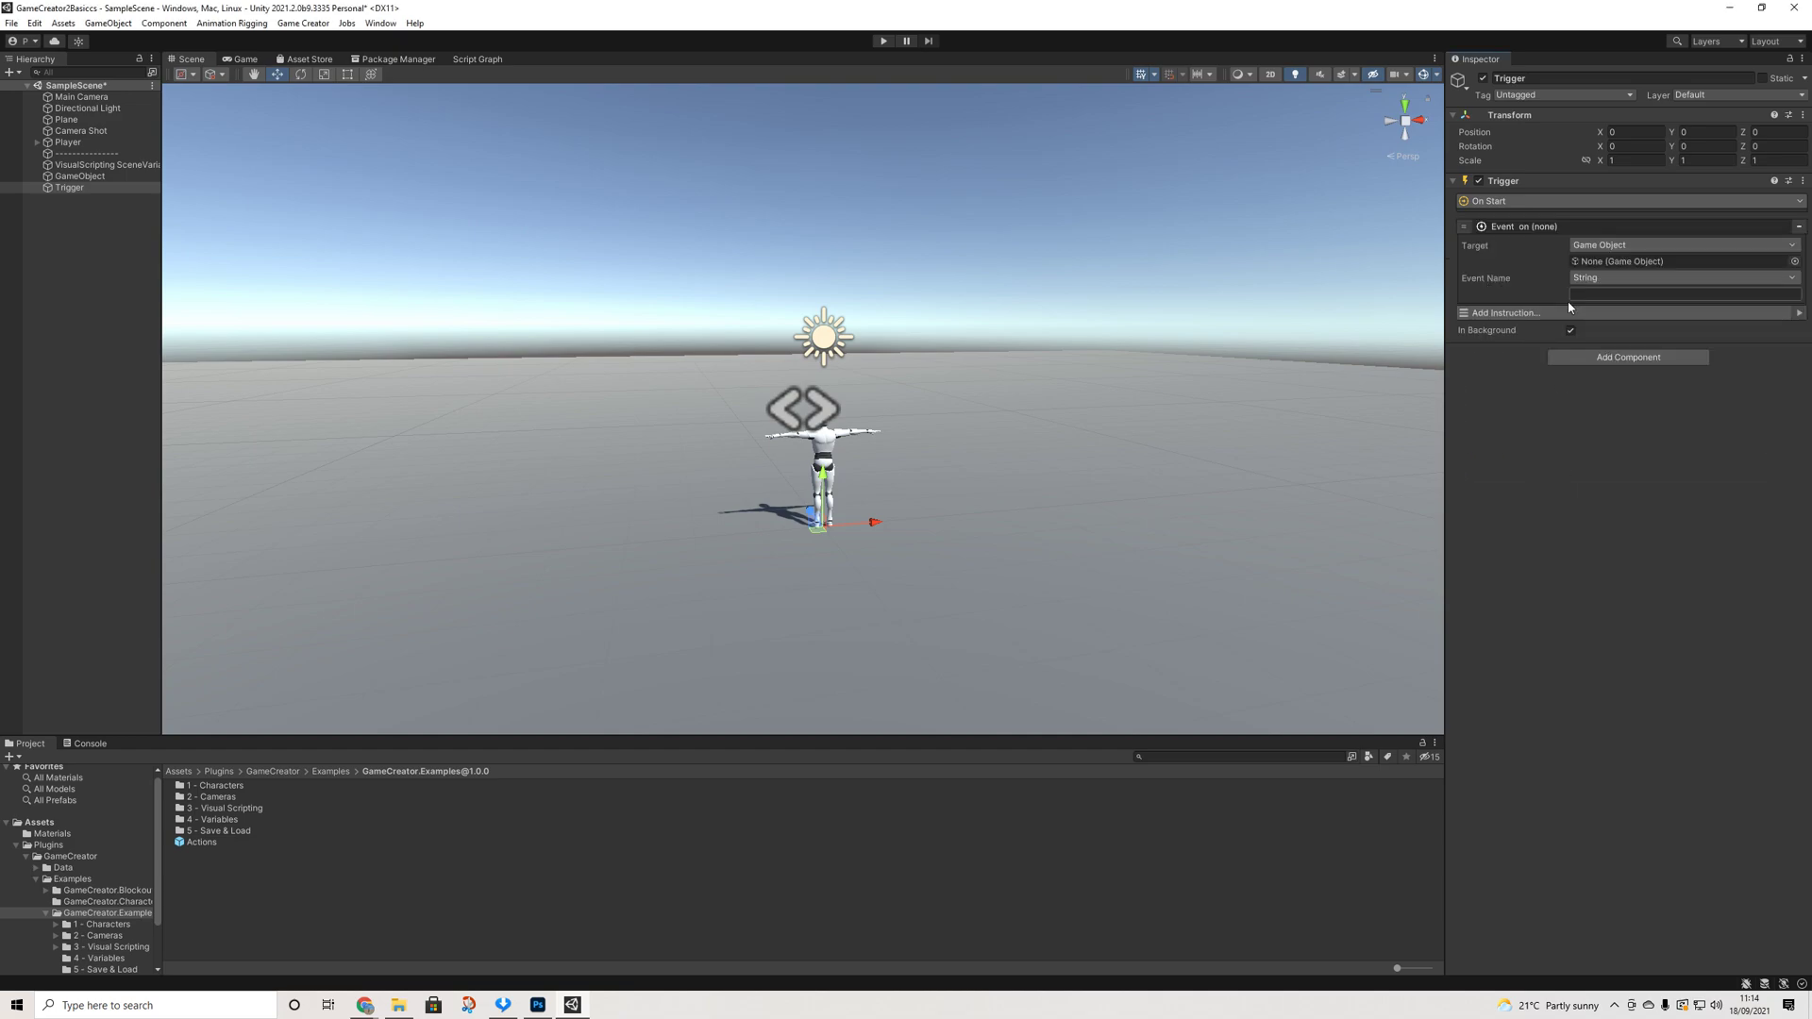
left_click(1620, 246)
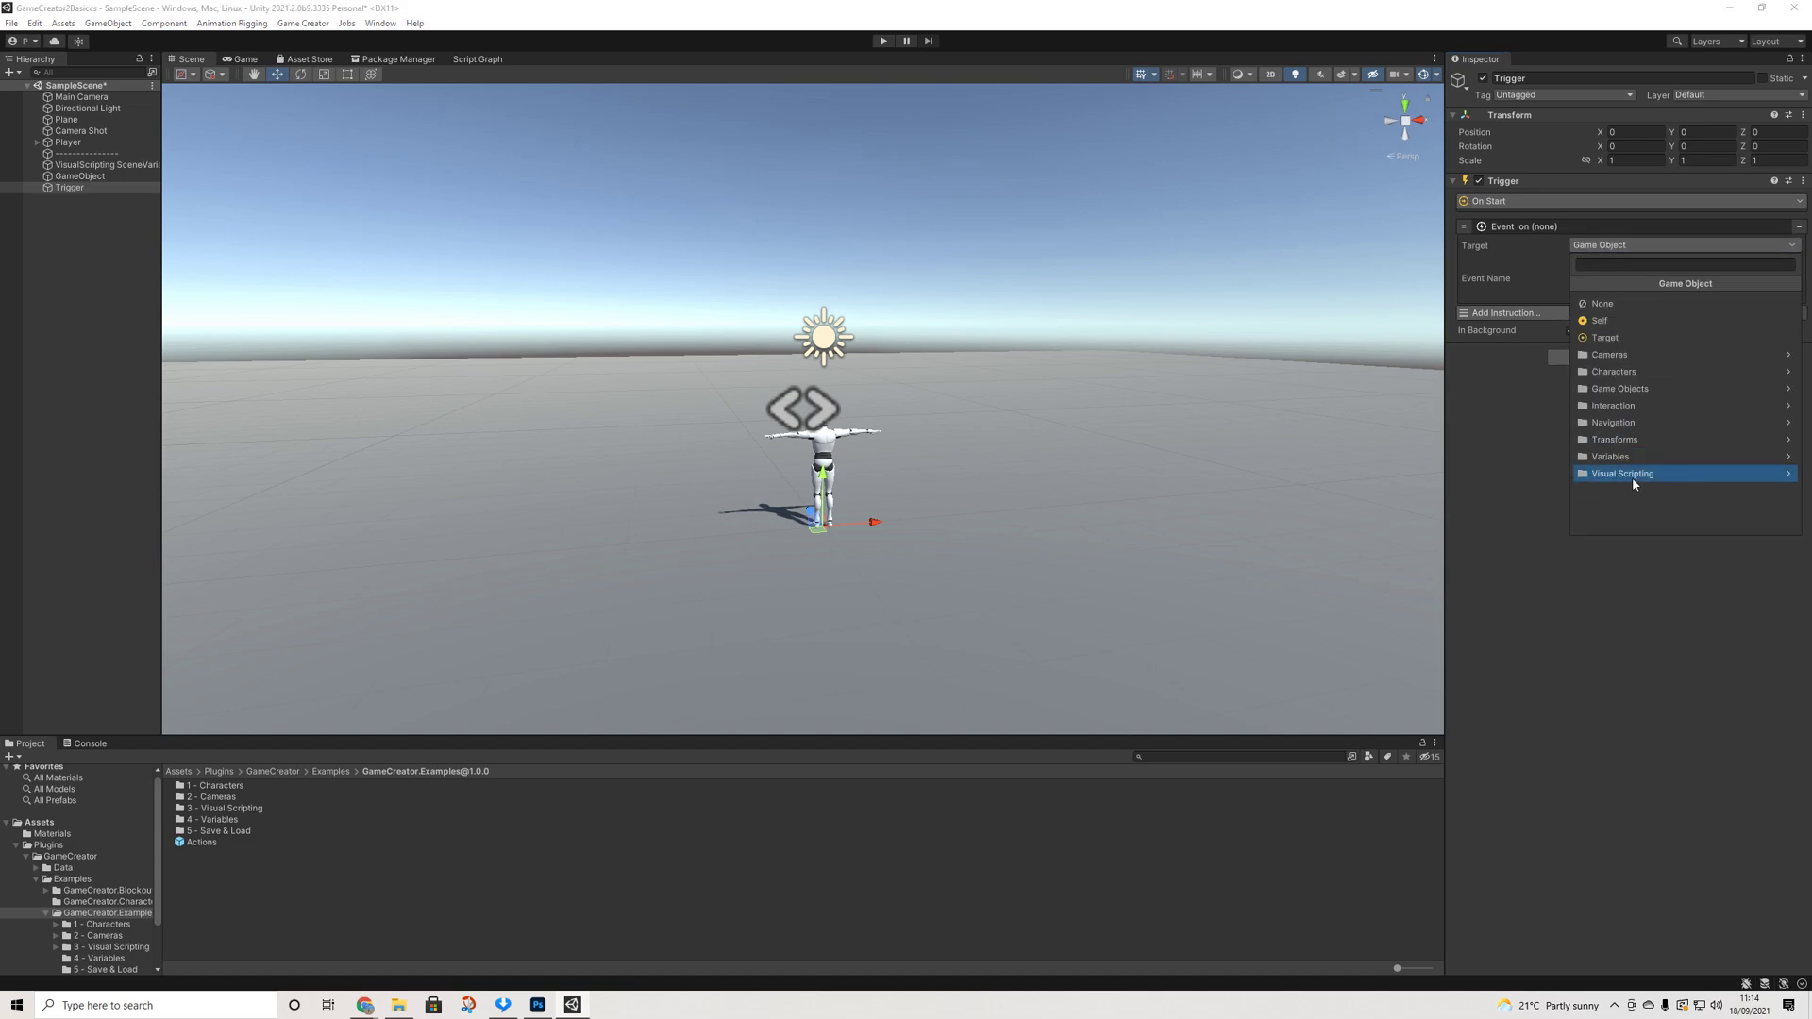
left_click(1632, 474)
left_click(1615, 338)
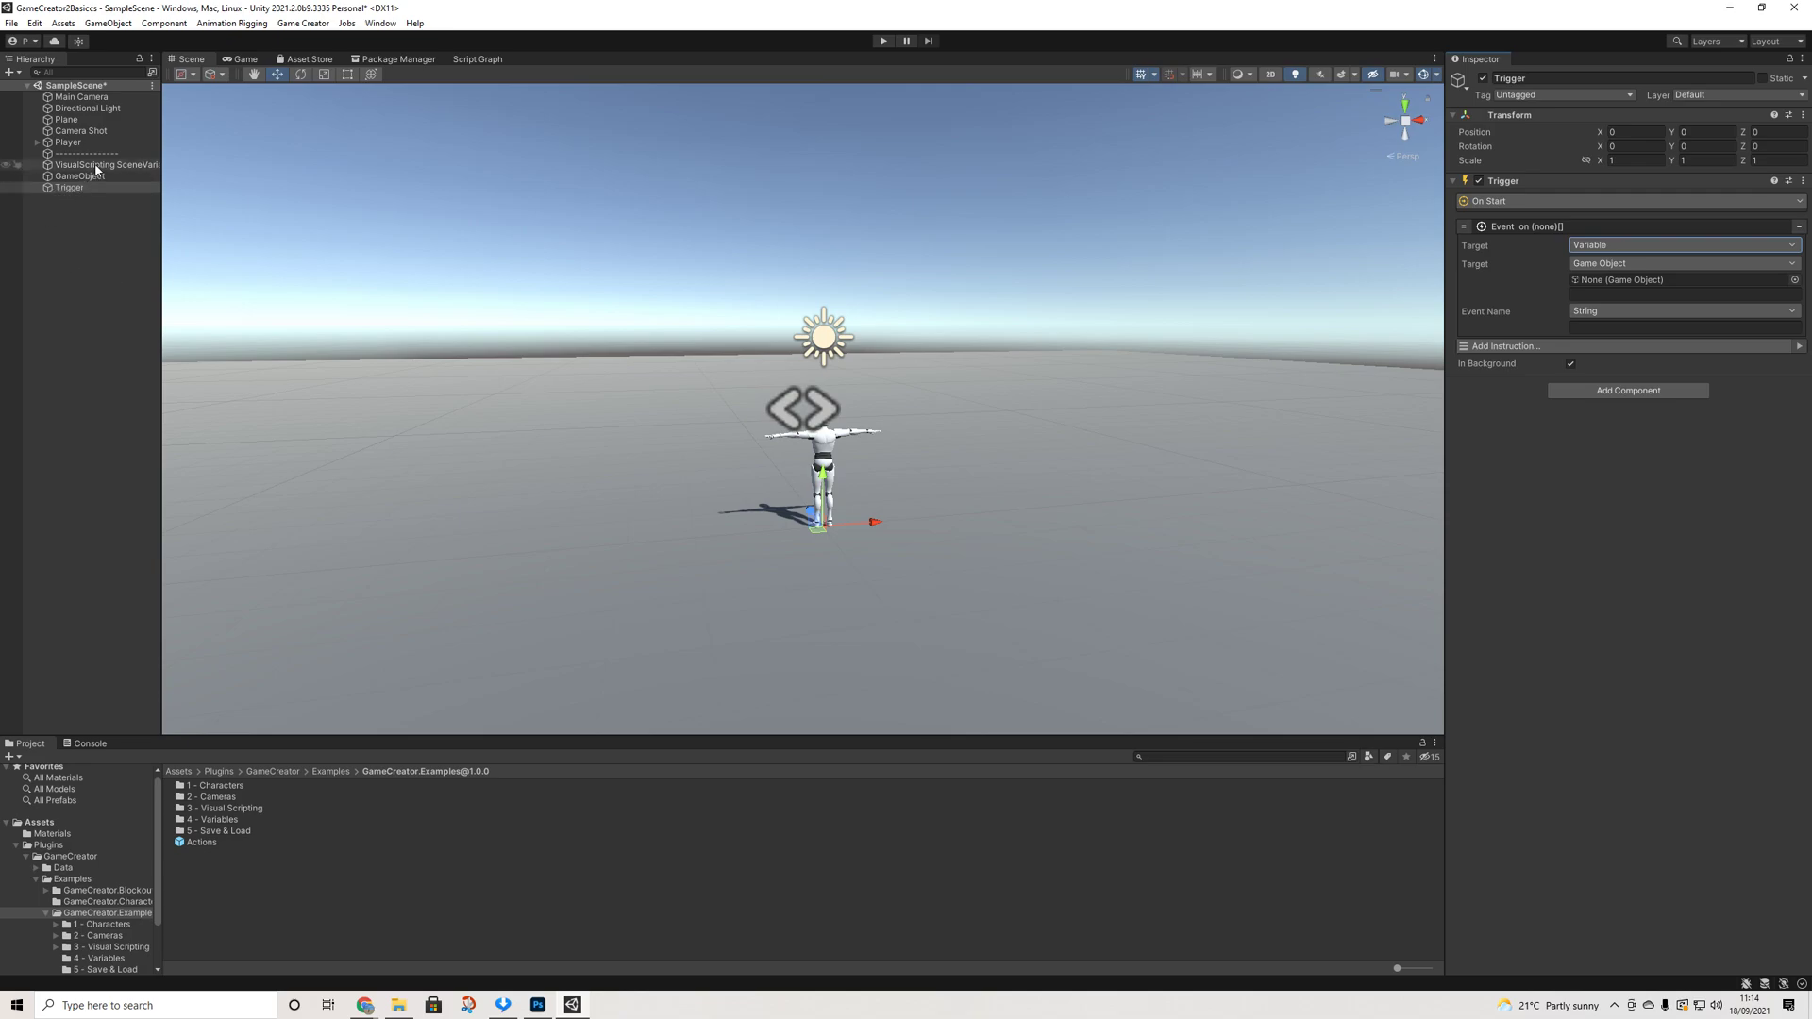
left_click_drag(82, 177, 1609, 286)
left_click(1611, 294)
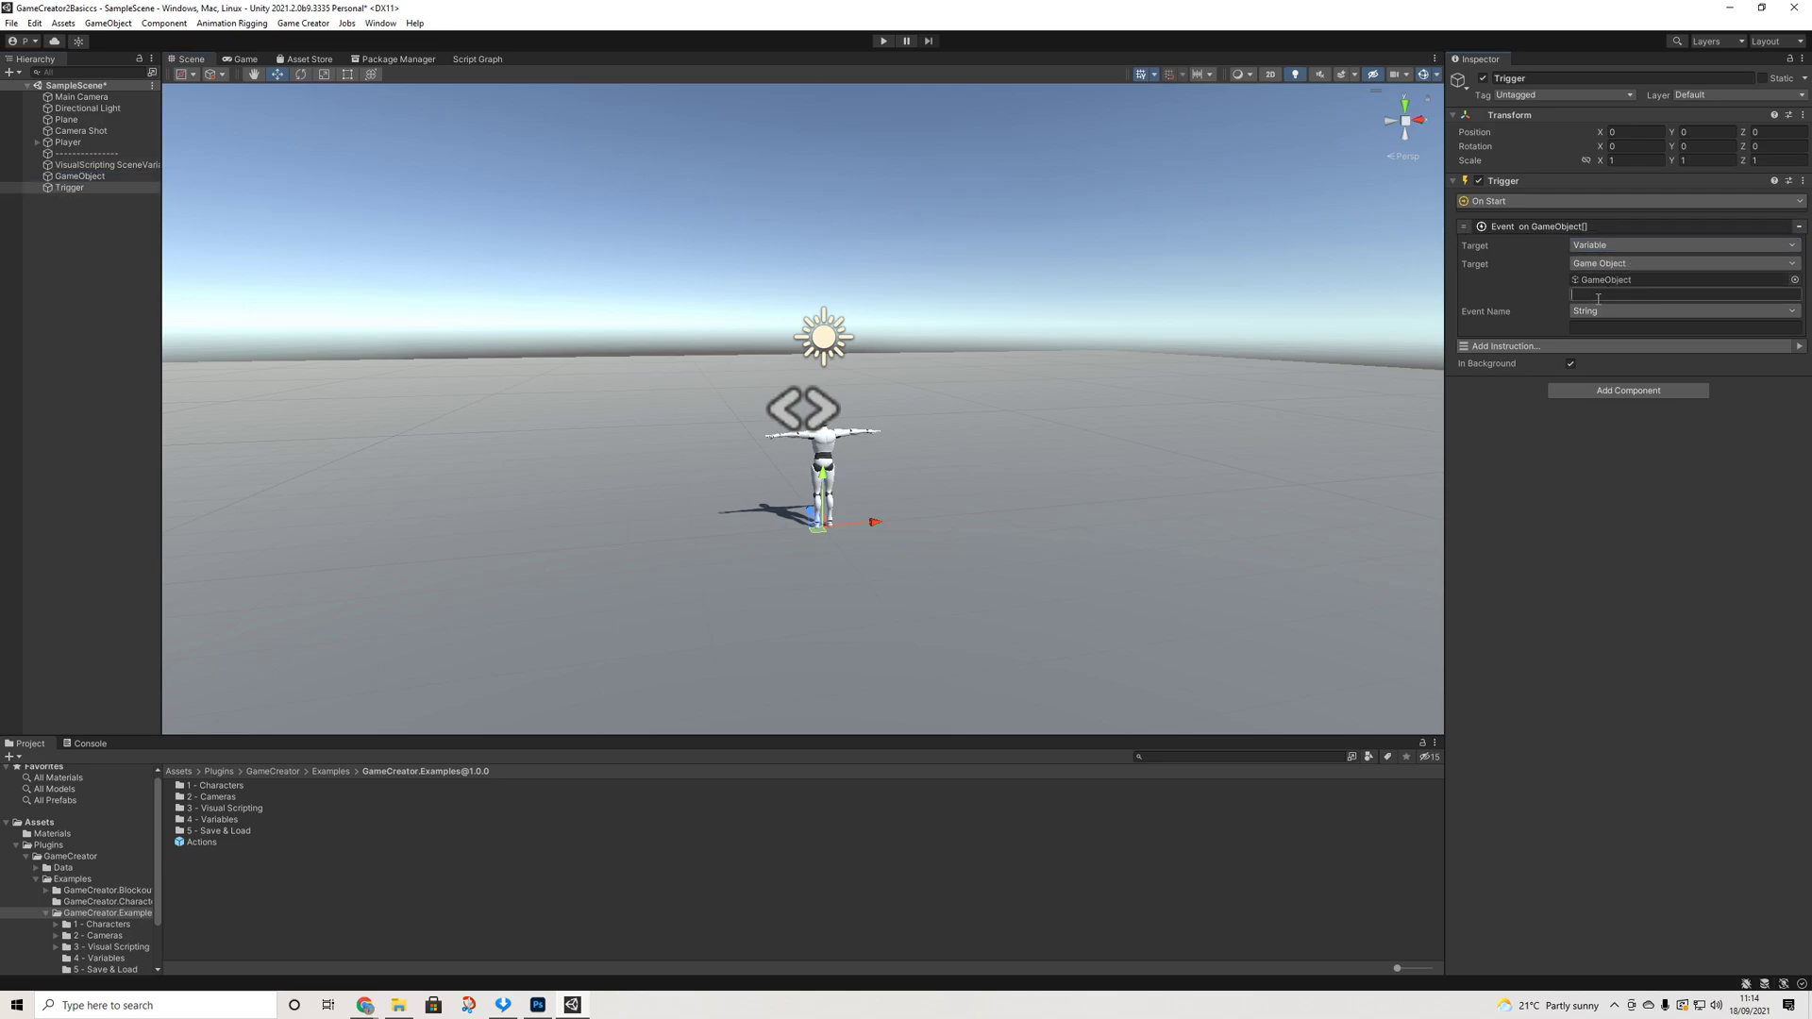
left_click(1647, 329)
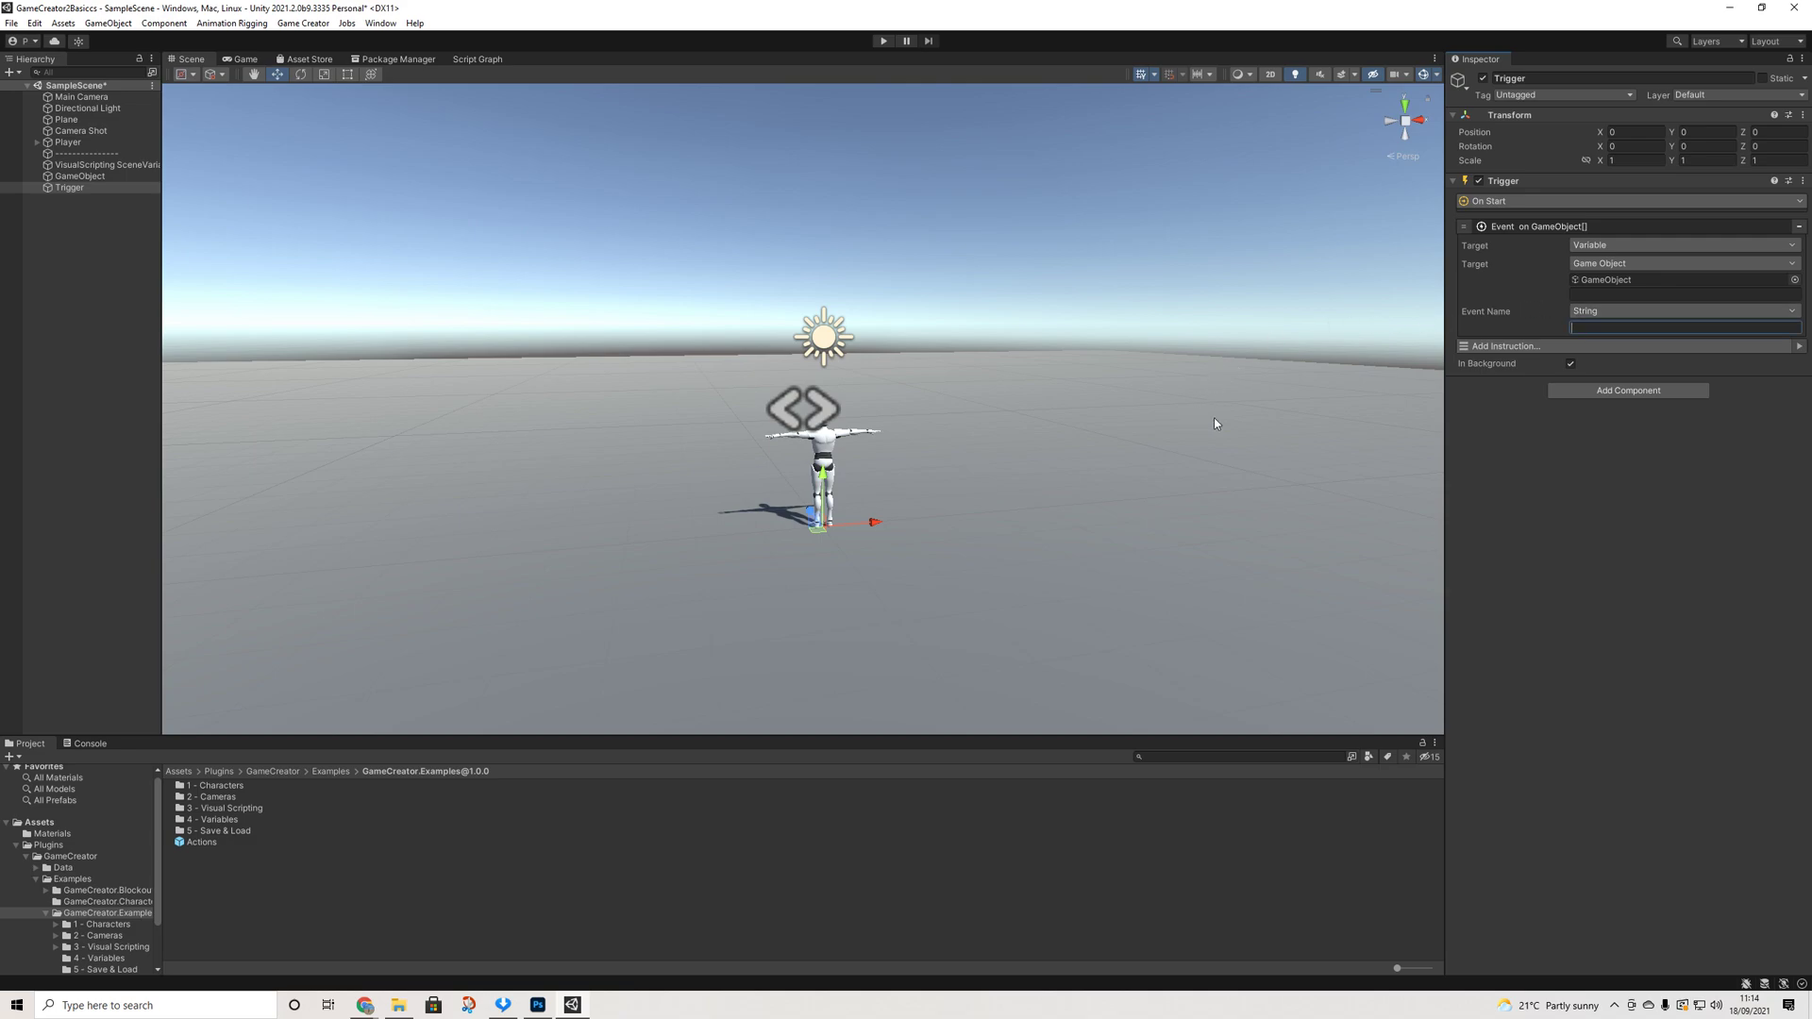
middle_click_drag(1081, 453, 1045, 478)
left_click_drag(1131, 489, 1027, 511, "alt")
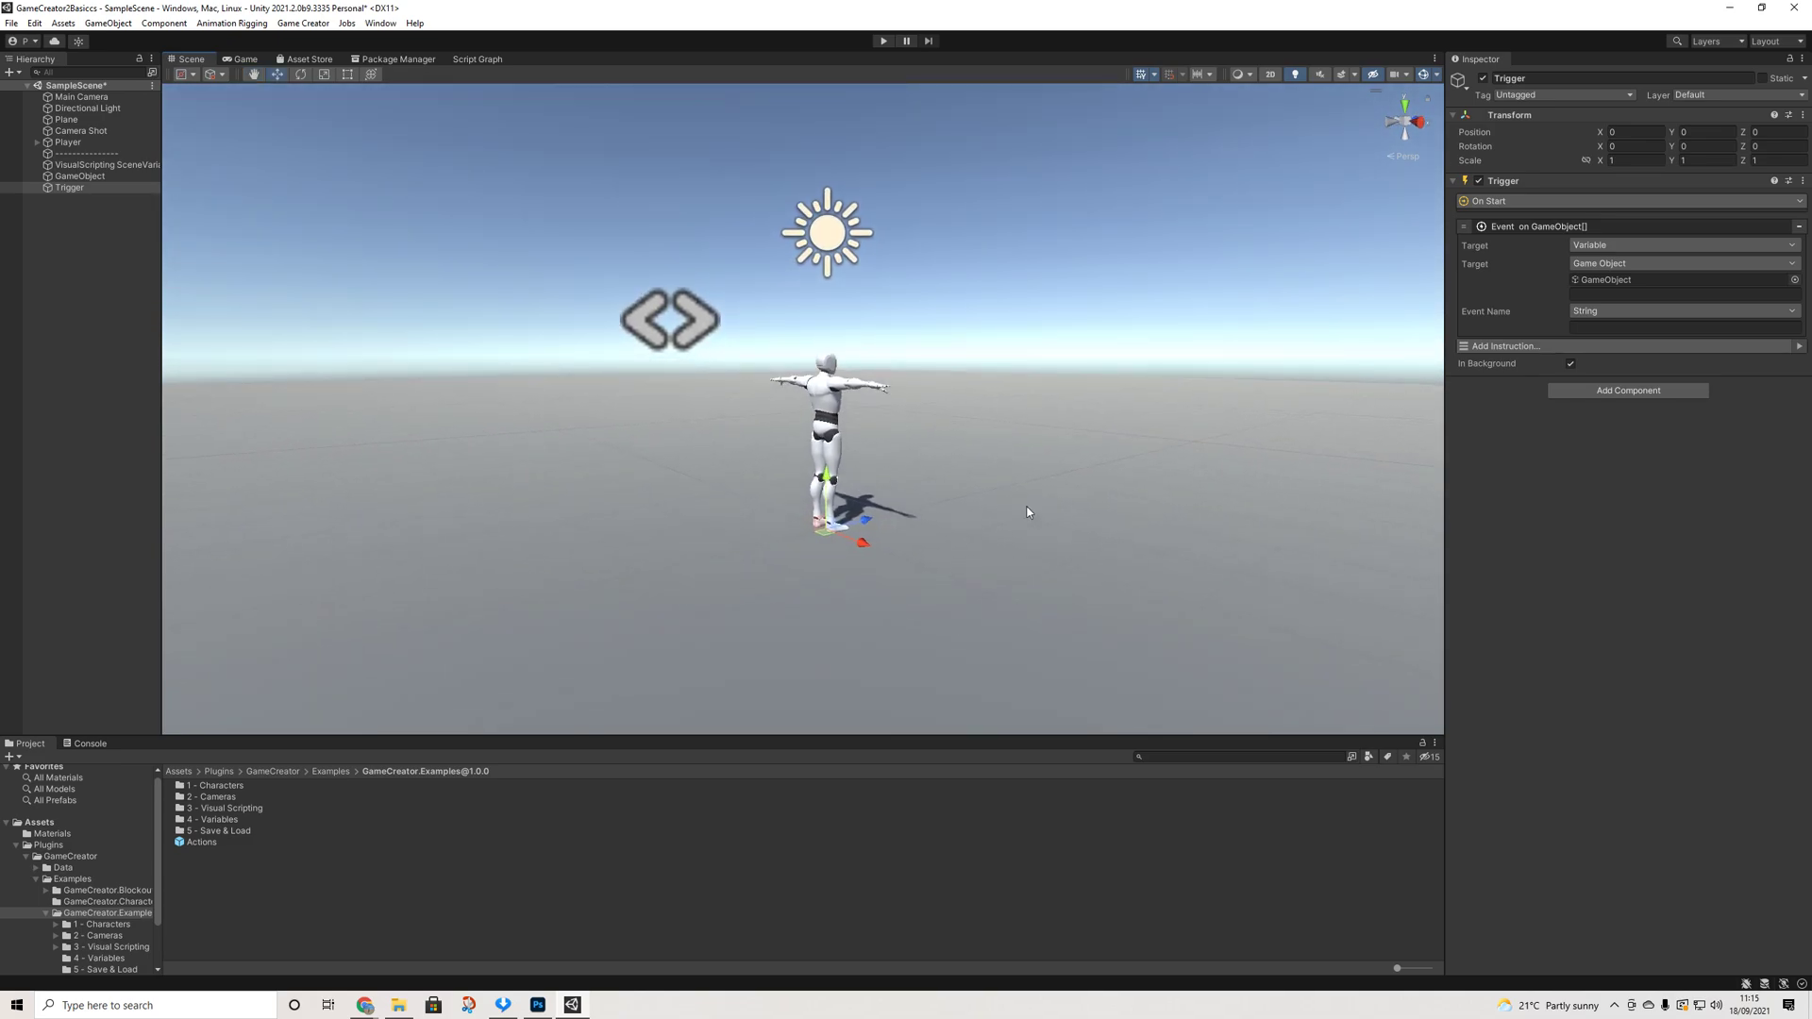